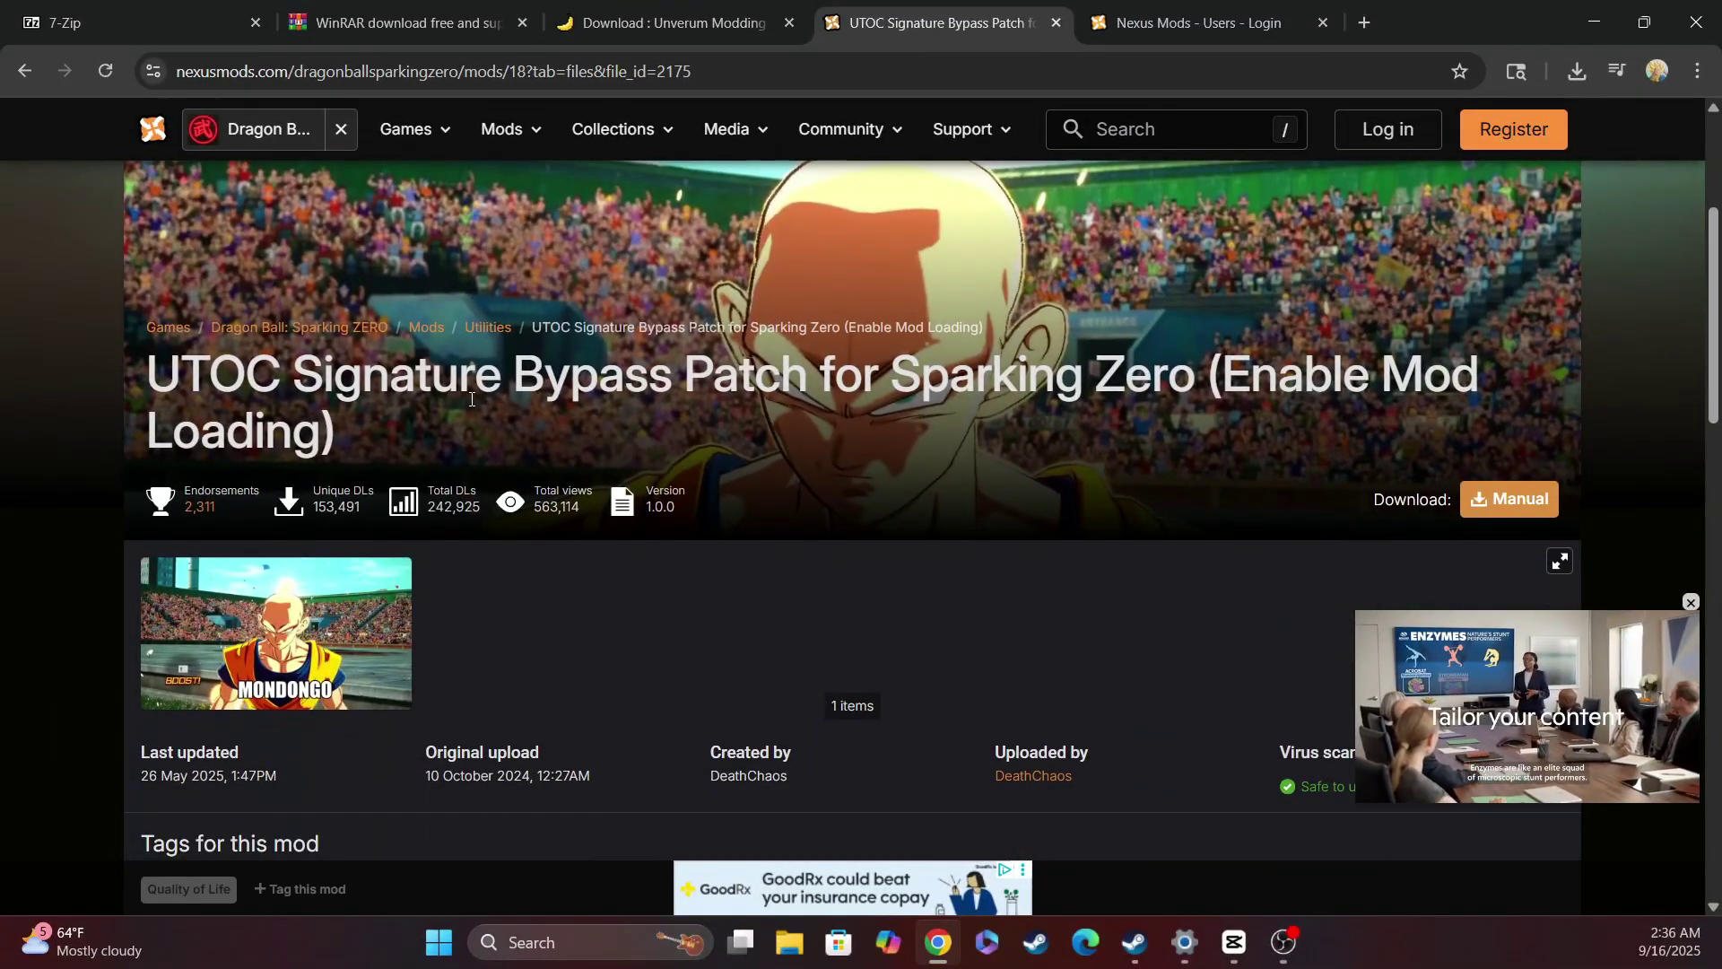
scroll(470, 401, down, 3)
scroll(470, 401, down, 3)
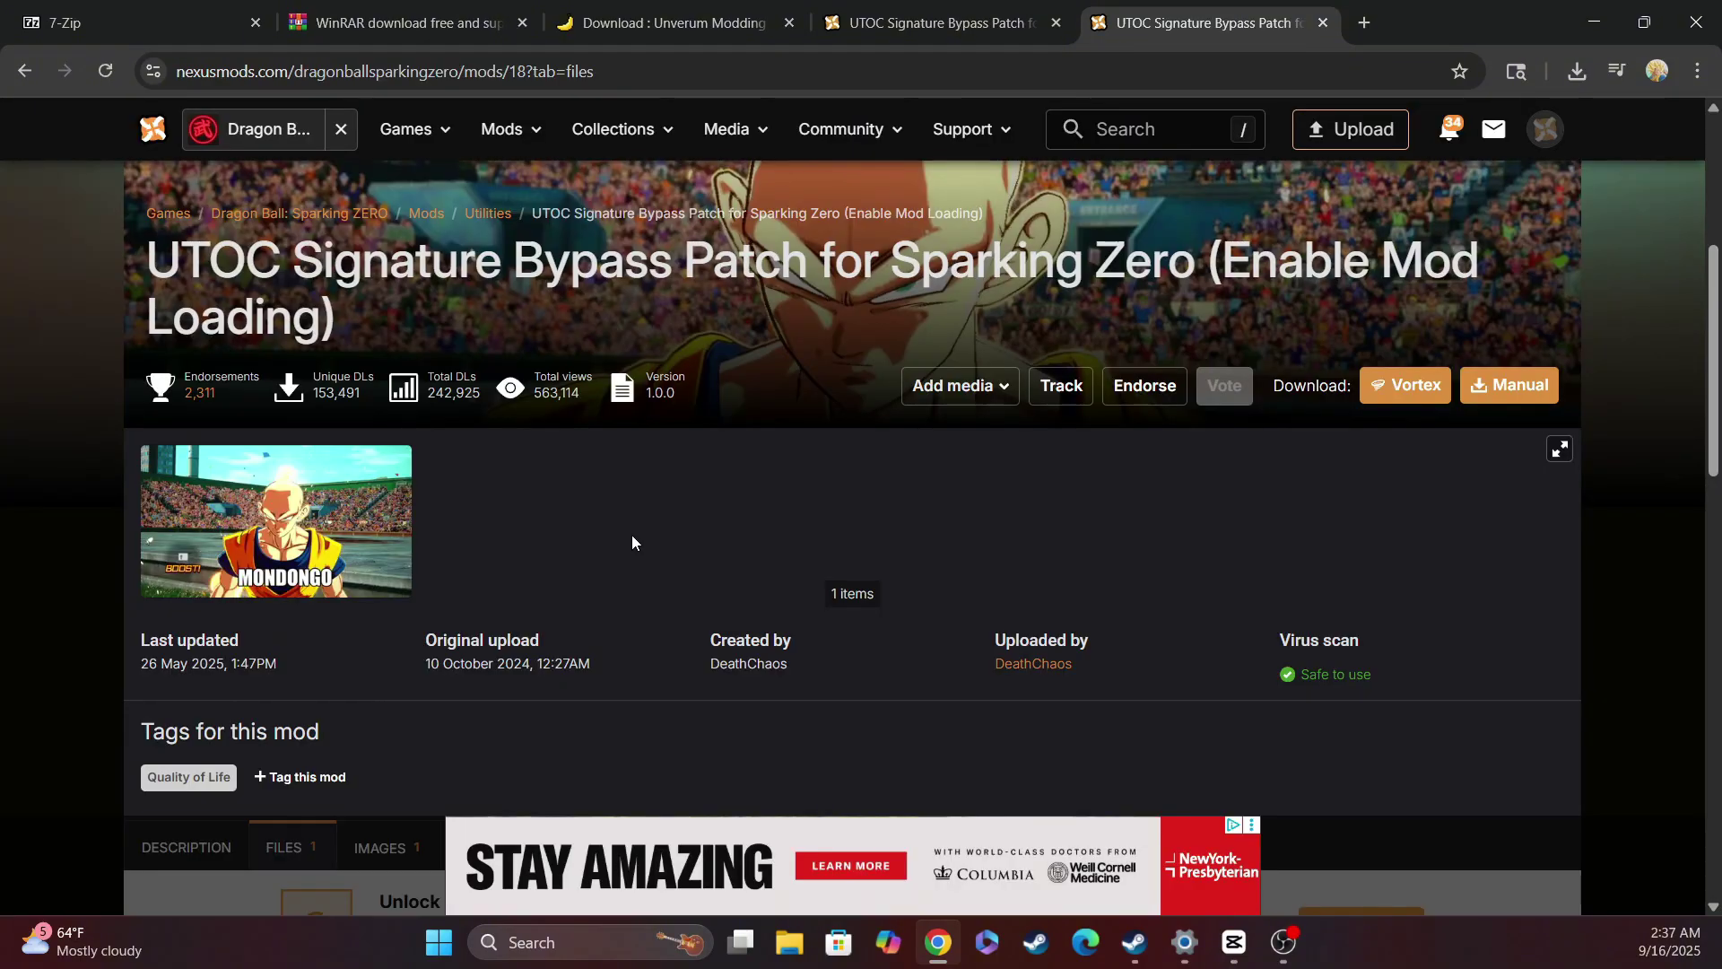
scroll(631, 534, down, 3)
scroll(633, 541, down, 1)
scroll(633, 545, down, 2)
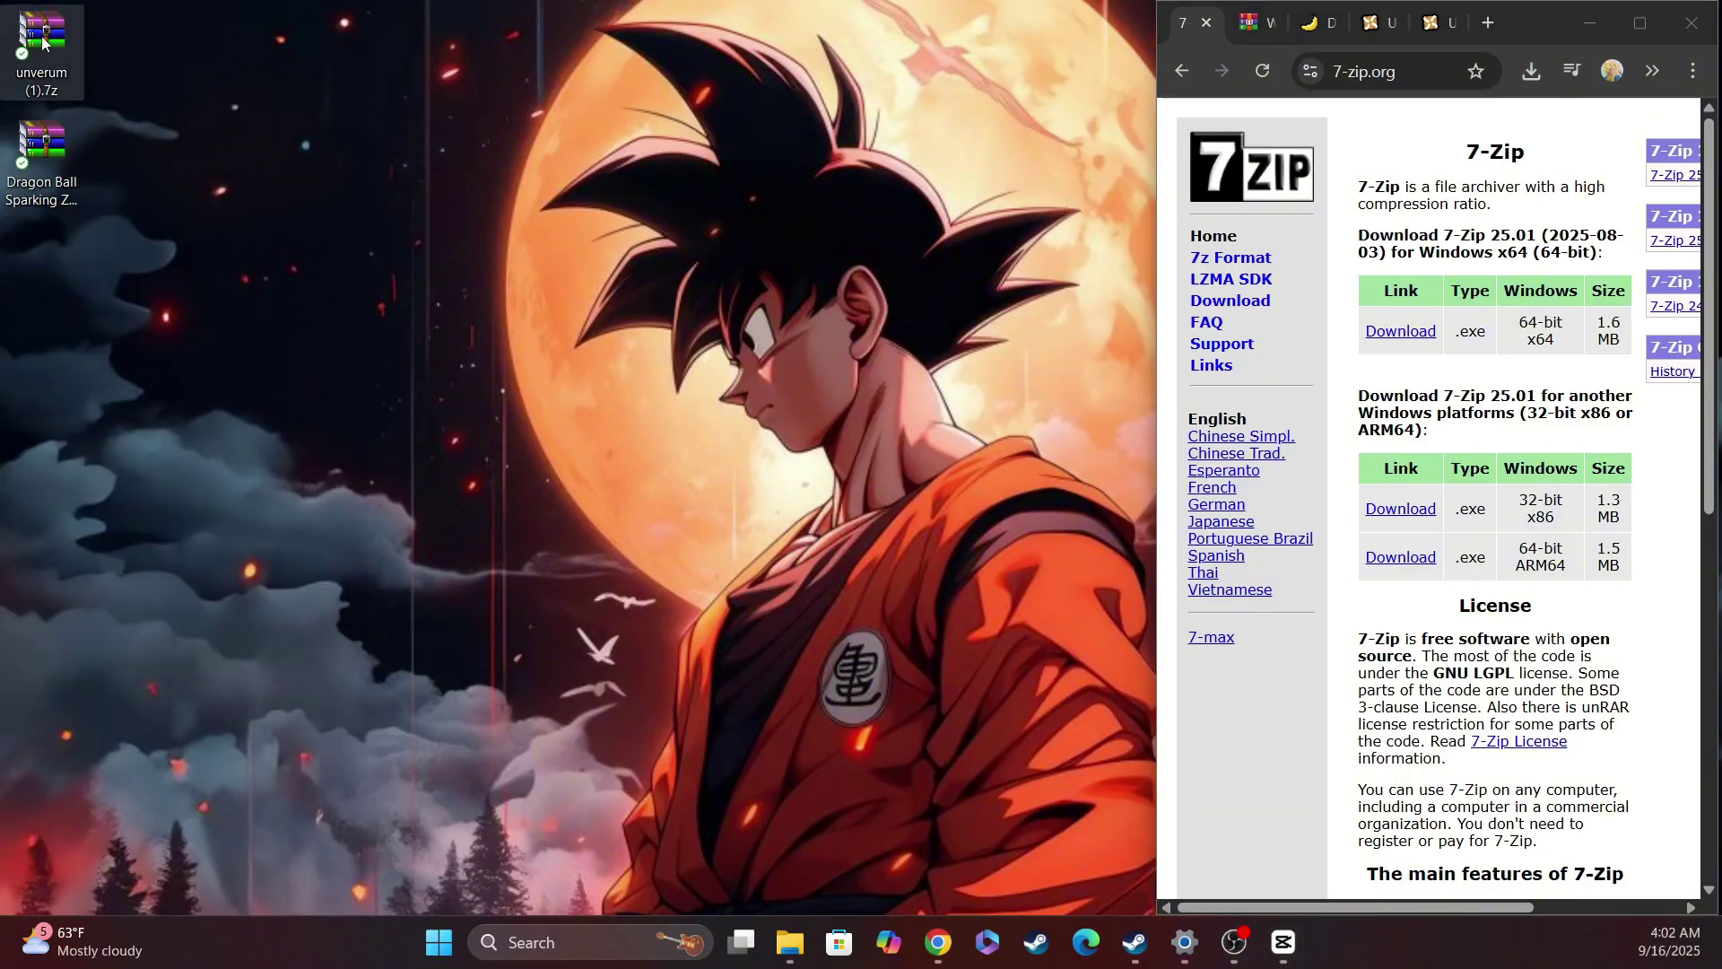
Extract the Unverum .7z archive into its own folder on the desktop.
right_click(42, 43)
click(137, 553)
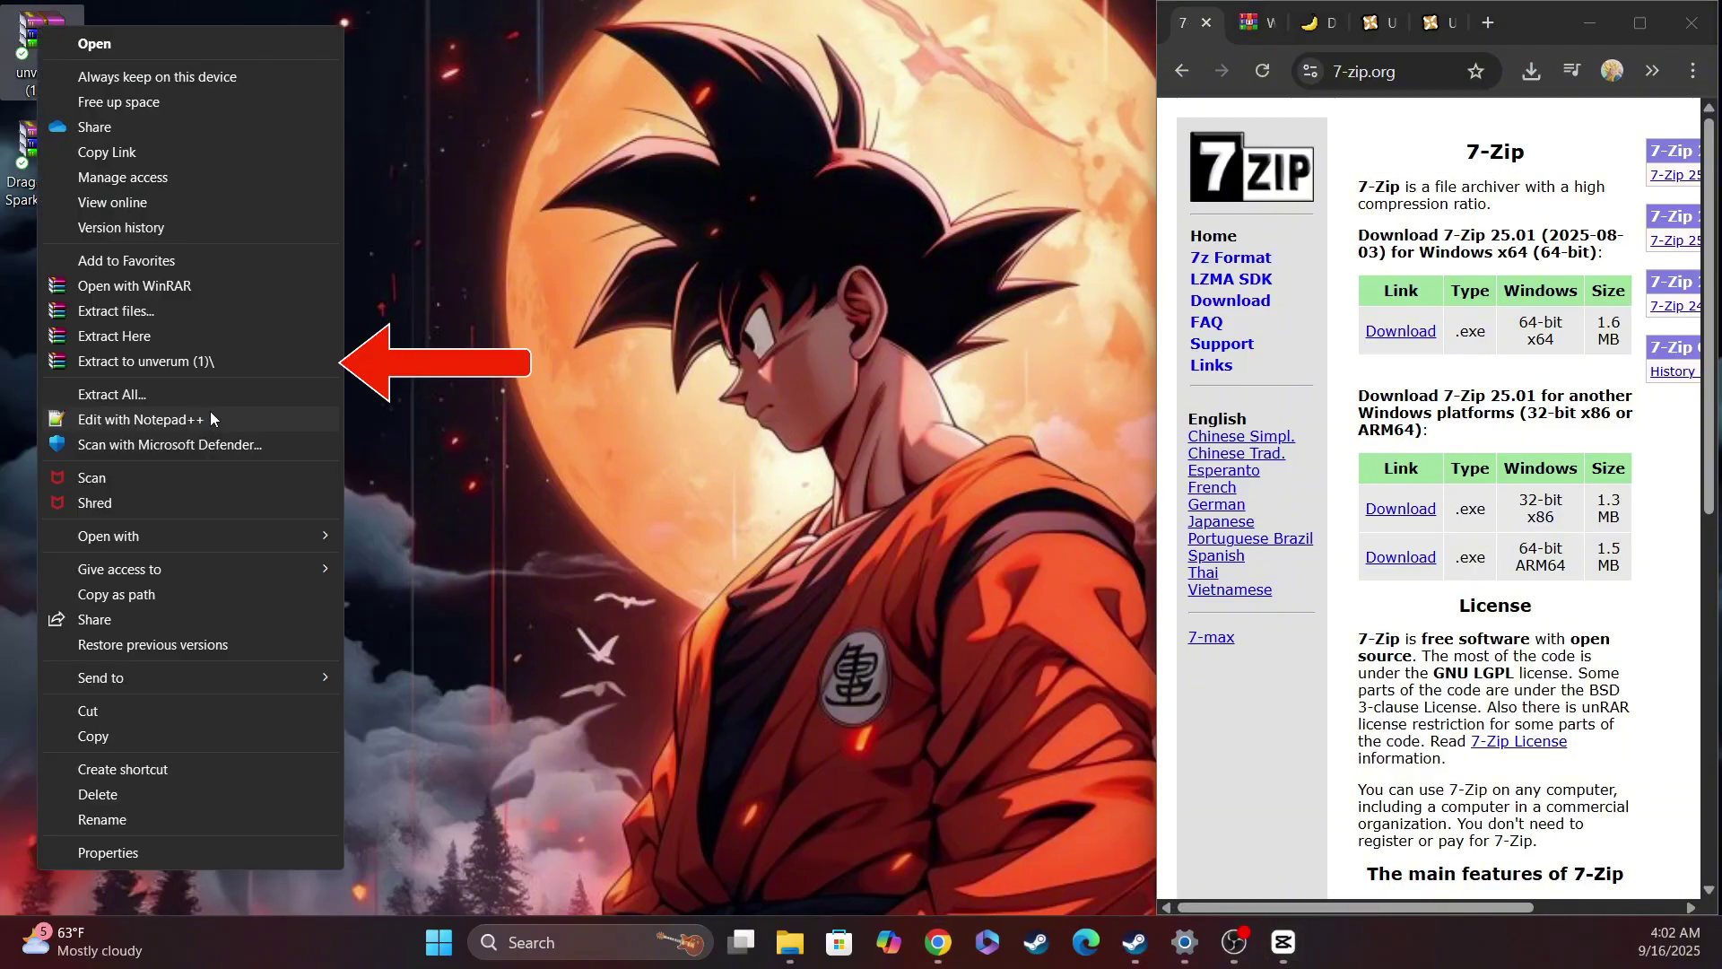
click(210, 360)
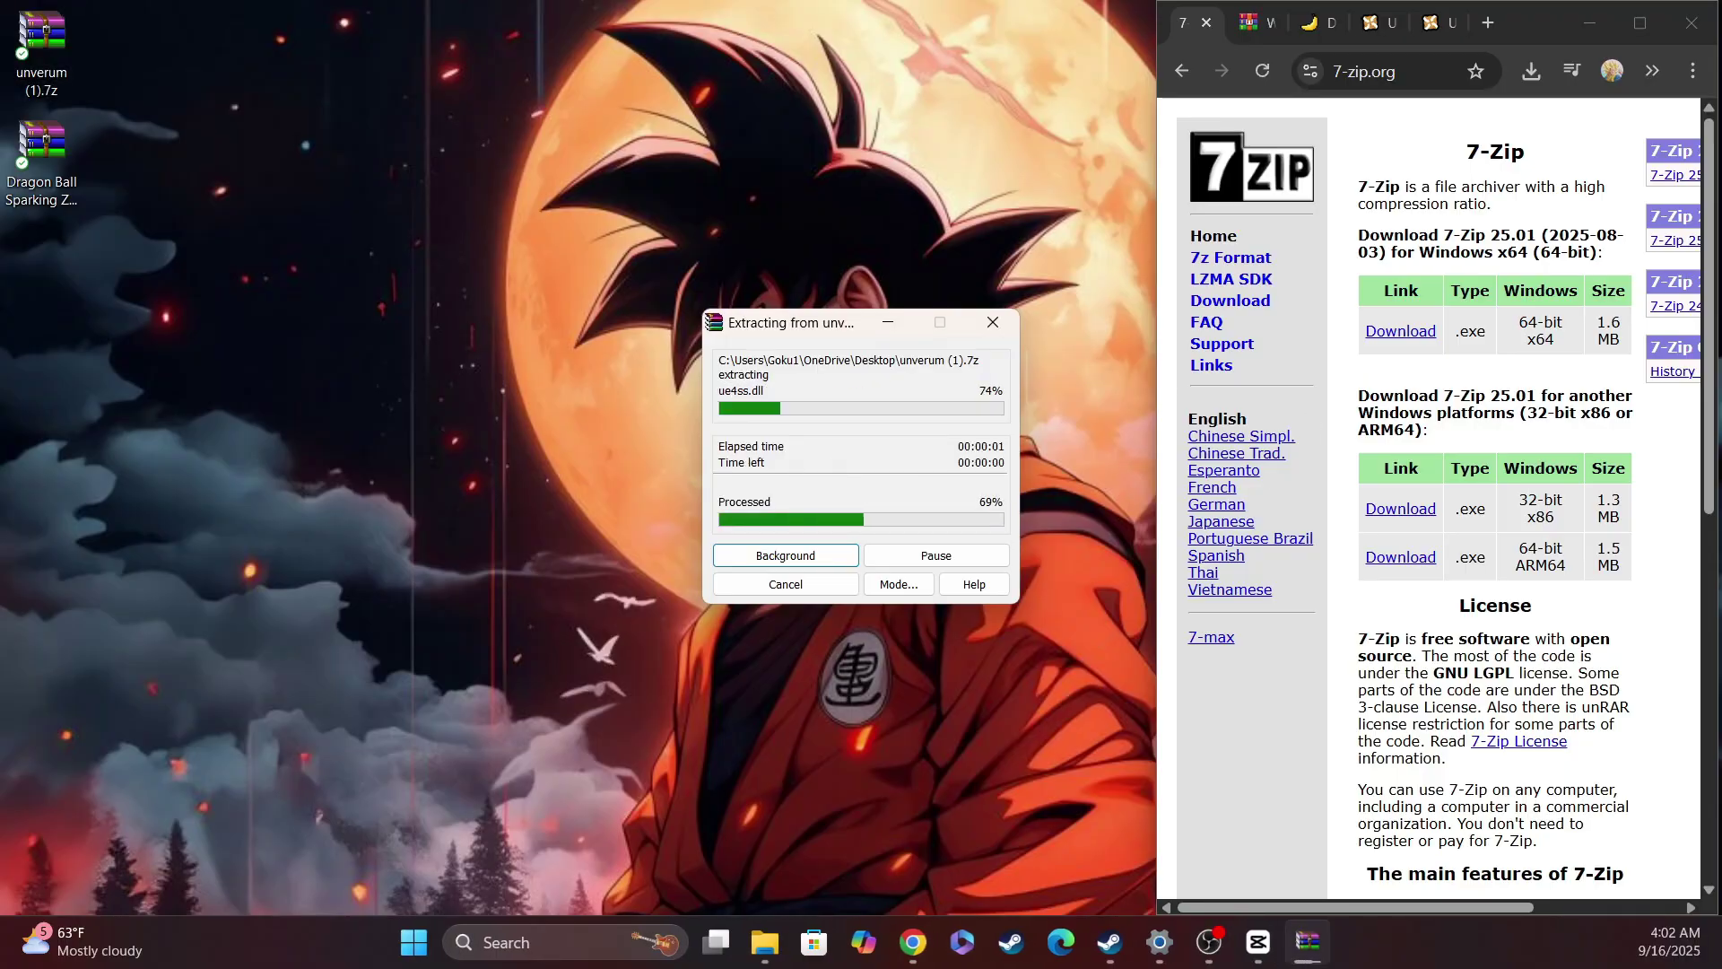
Extract the signature bypass patch archive into its own folder on the desktop.
right_click(42, 170)
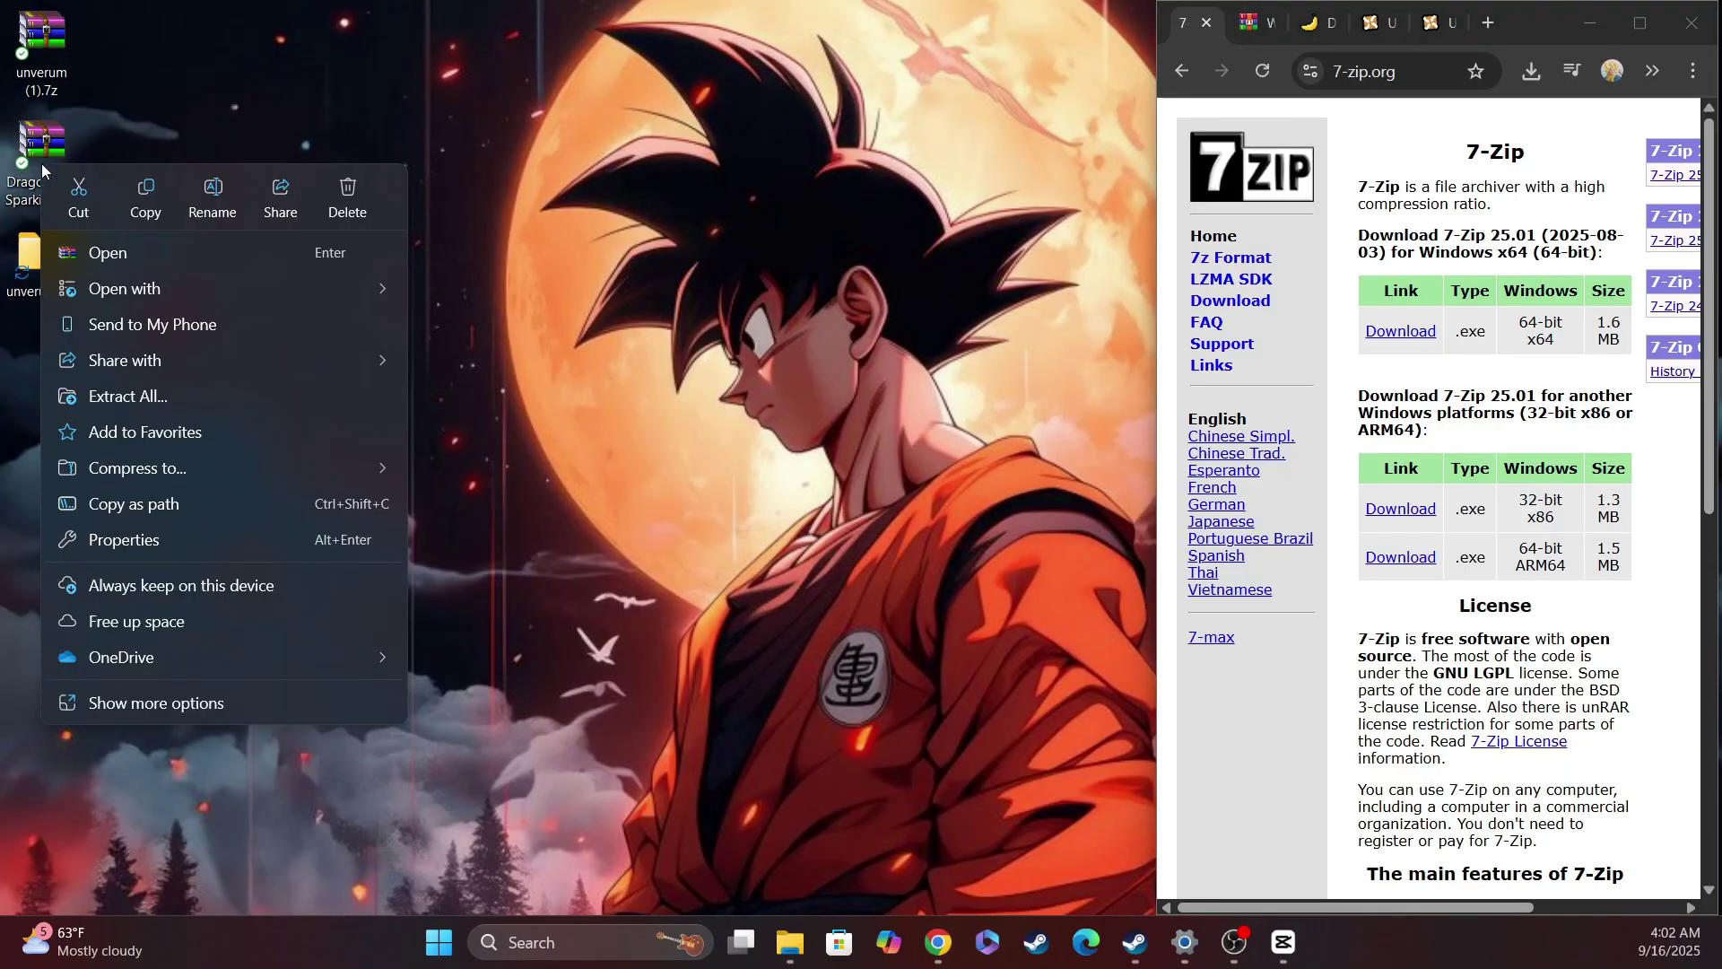
click(126, 702)
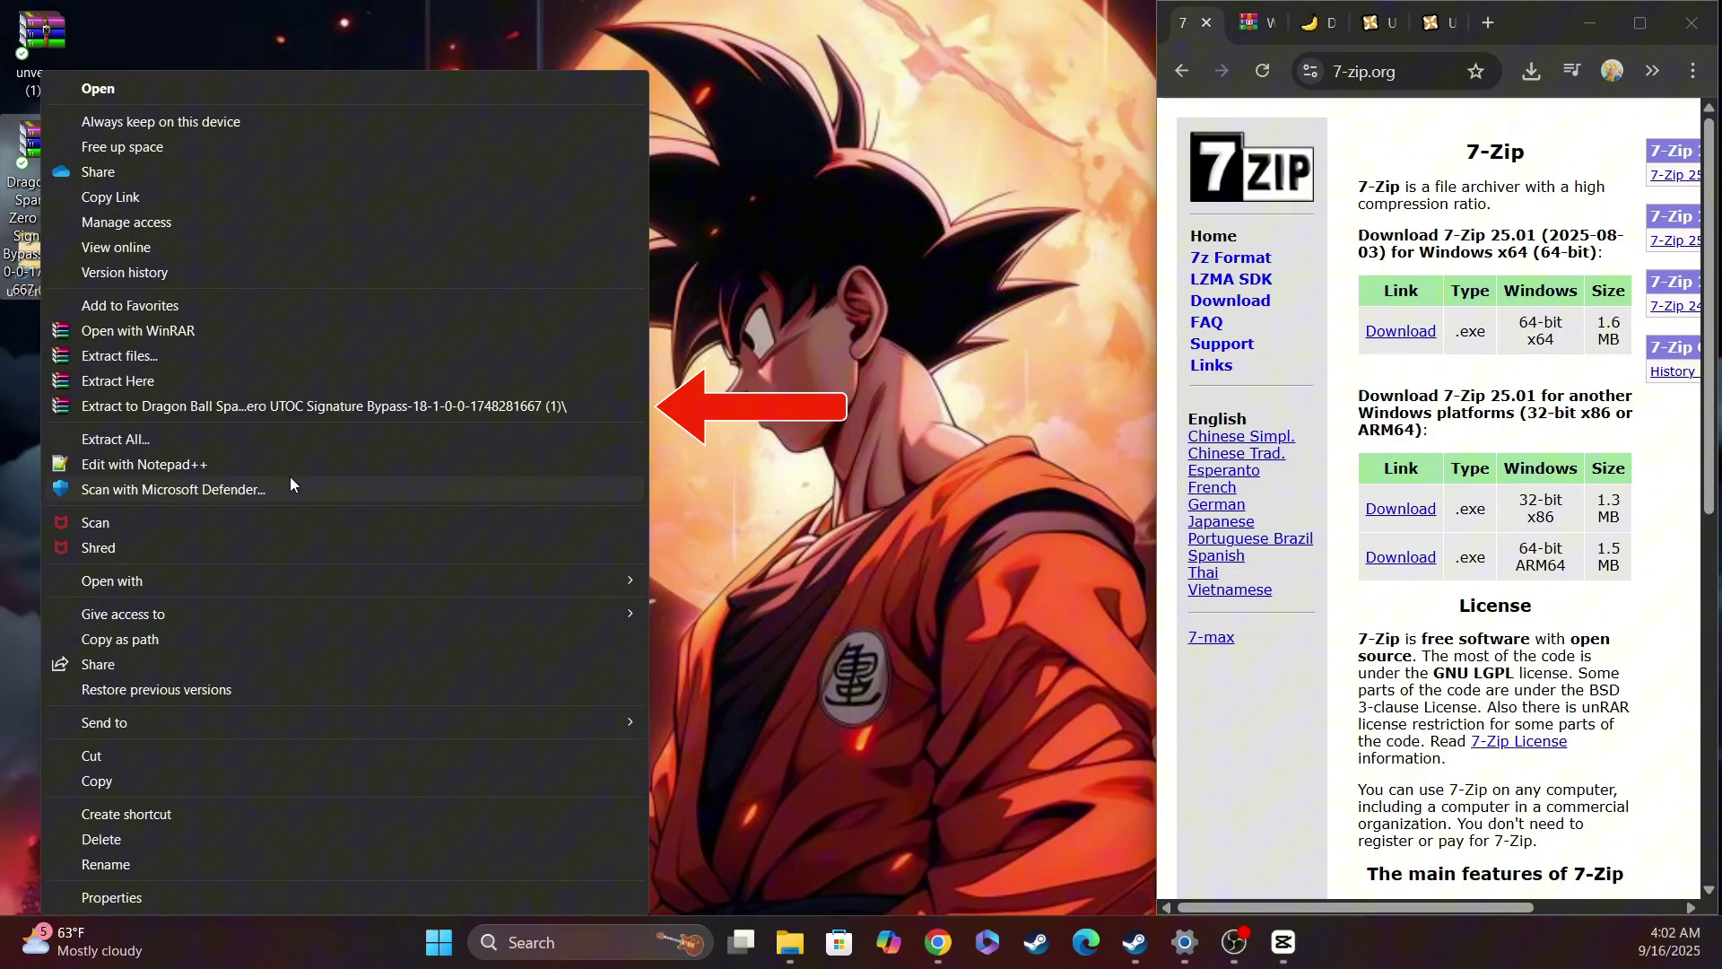
click(284, 405)
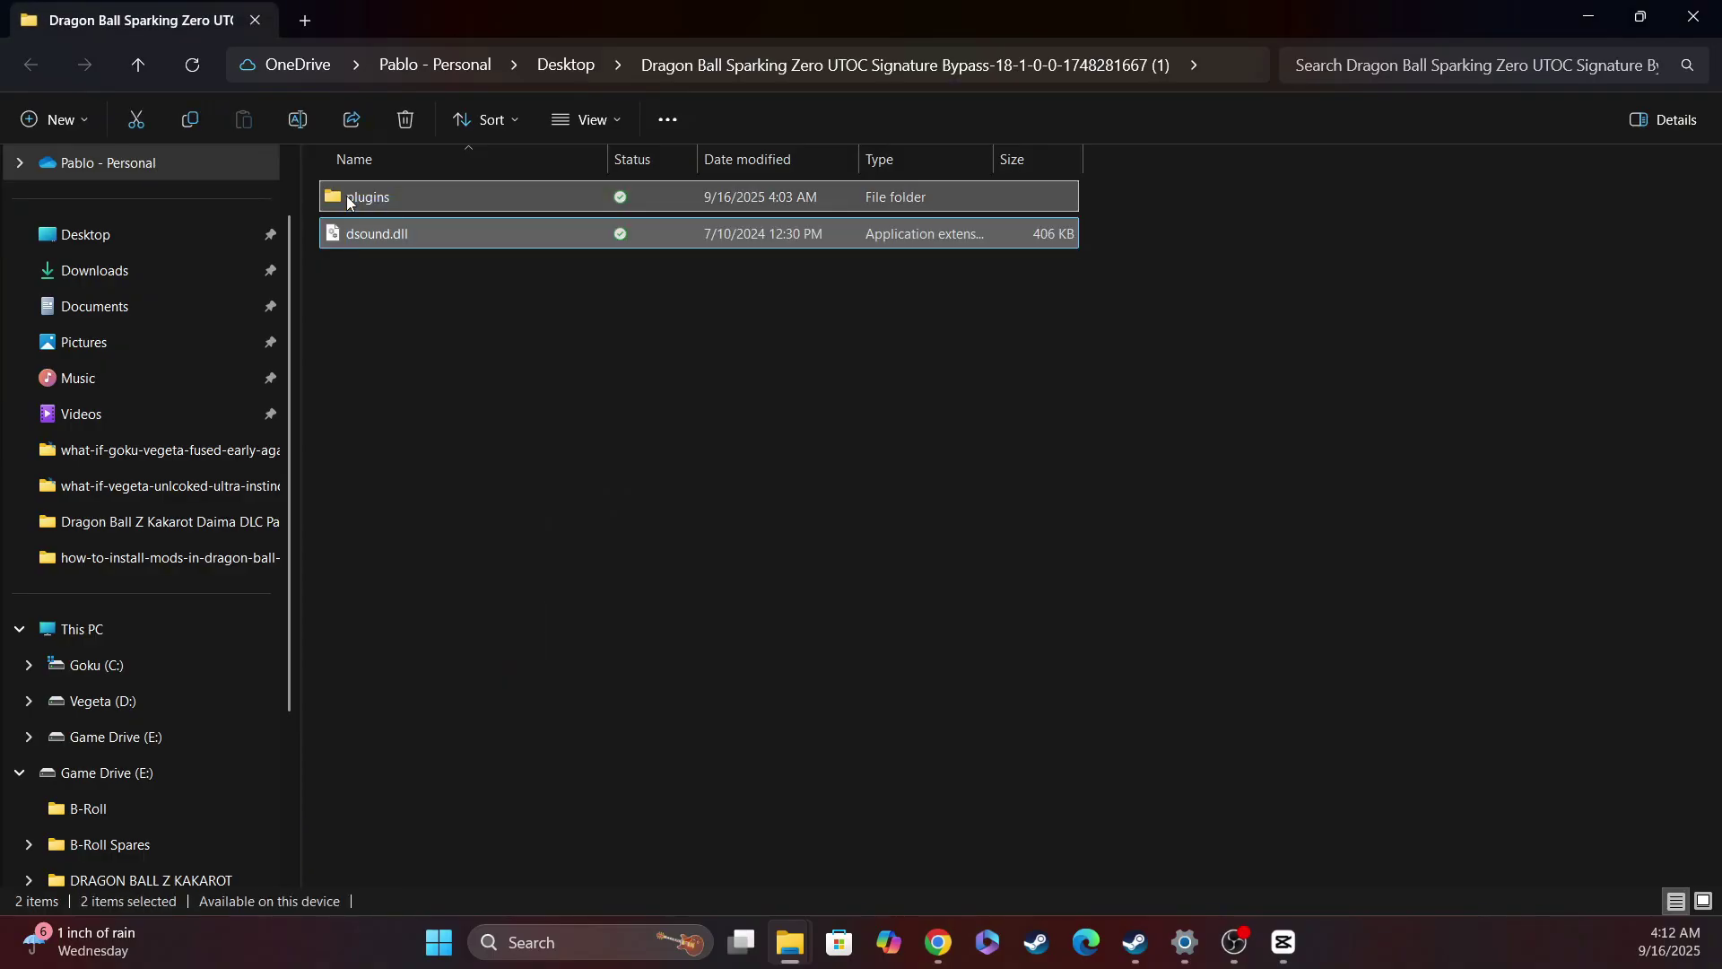
Copy the bypass patch's plugins folder and dsound.dll.
right_click(346, 195)
click(446, 219)
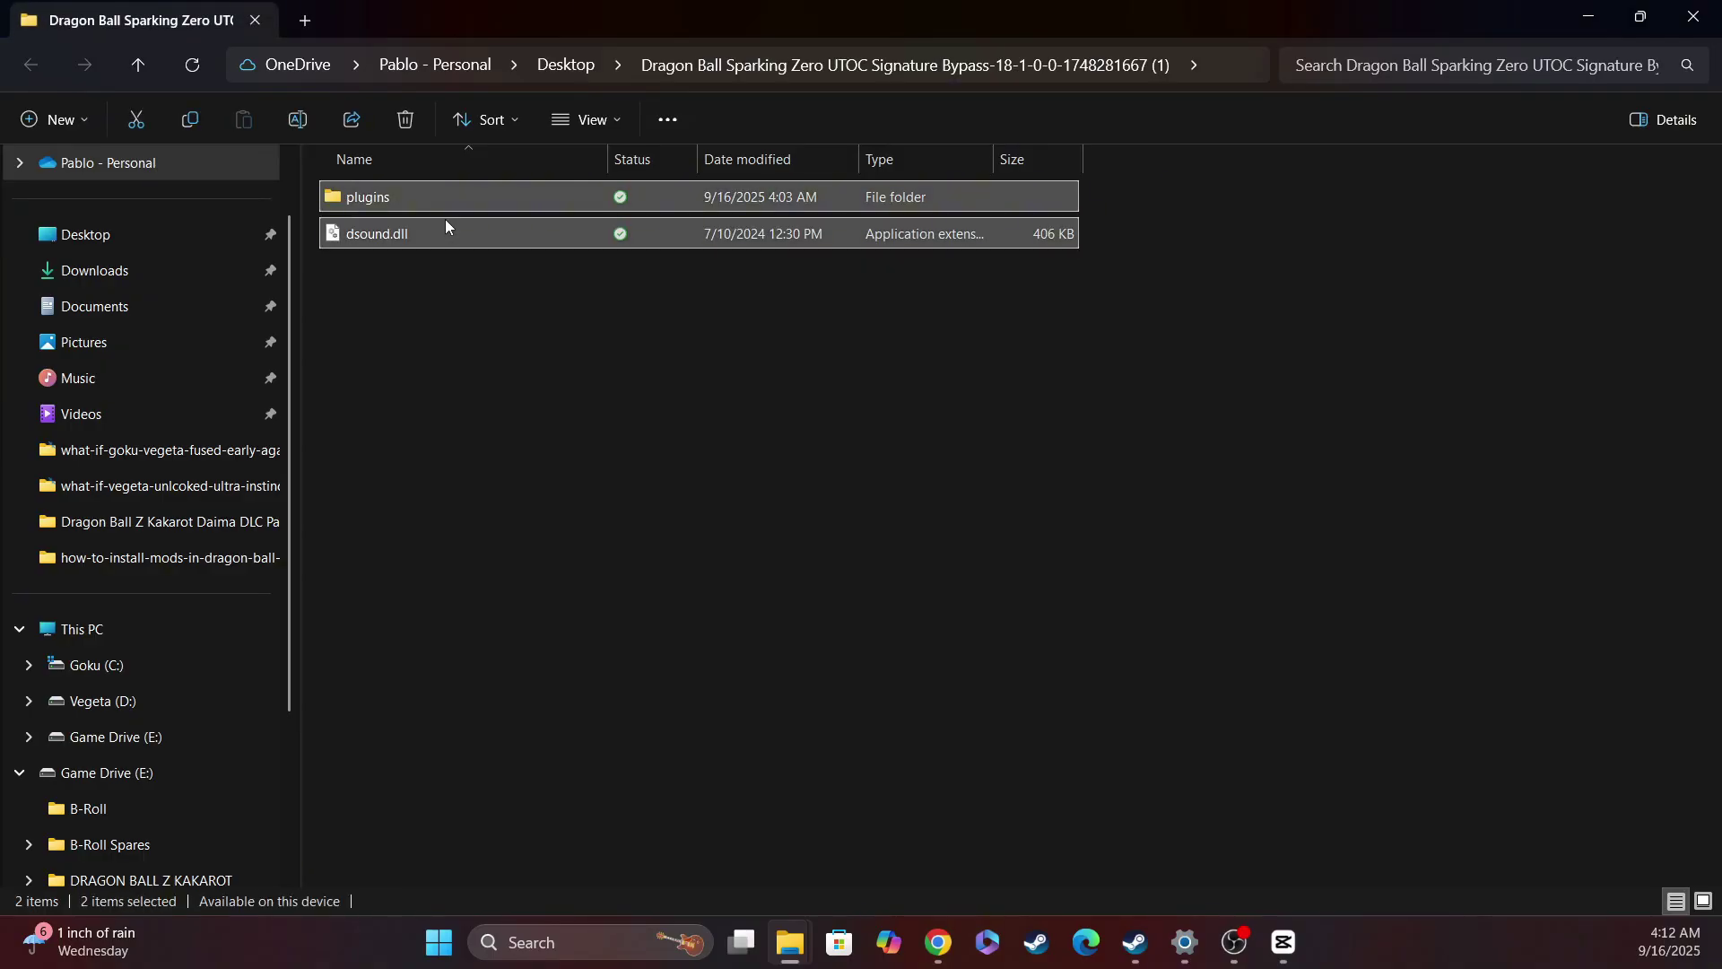
Browse to C:\Program Files (x86)\Steam\steamapps\common\DRAGON BALL Sparking! ZERO\SparkingZERO\Binaries\Win64.
click(94, 632)
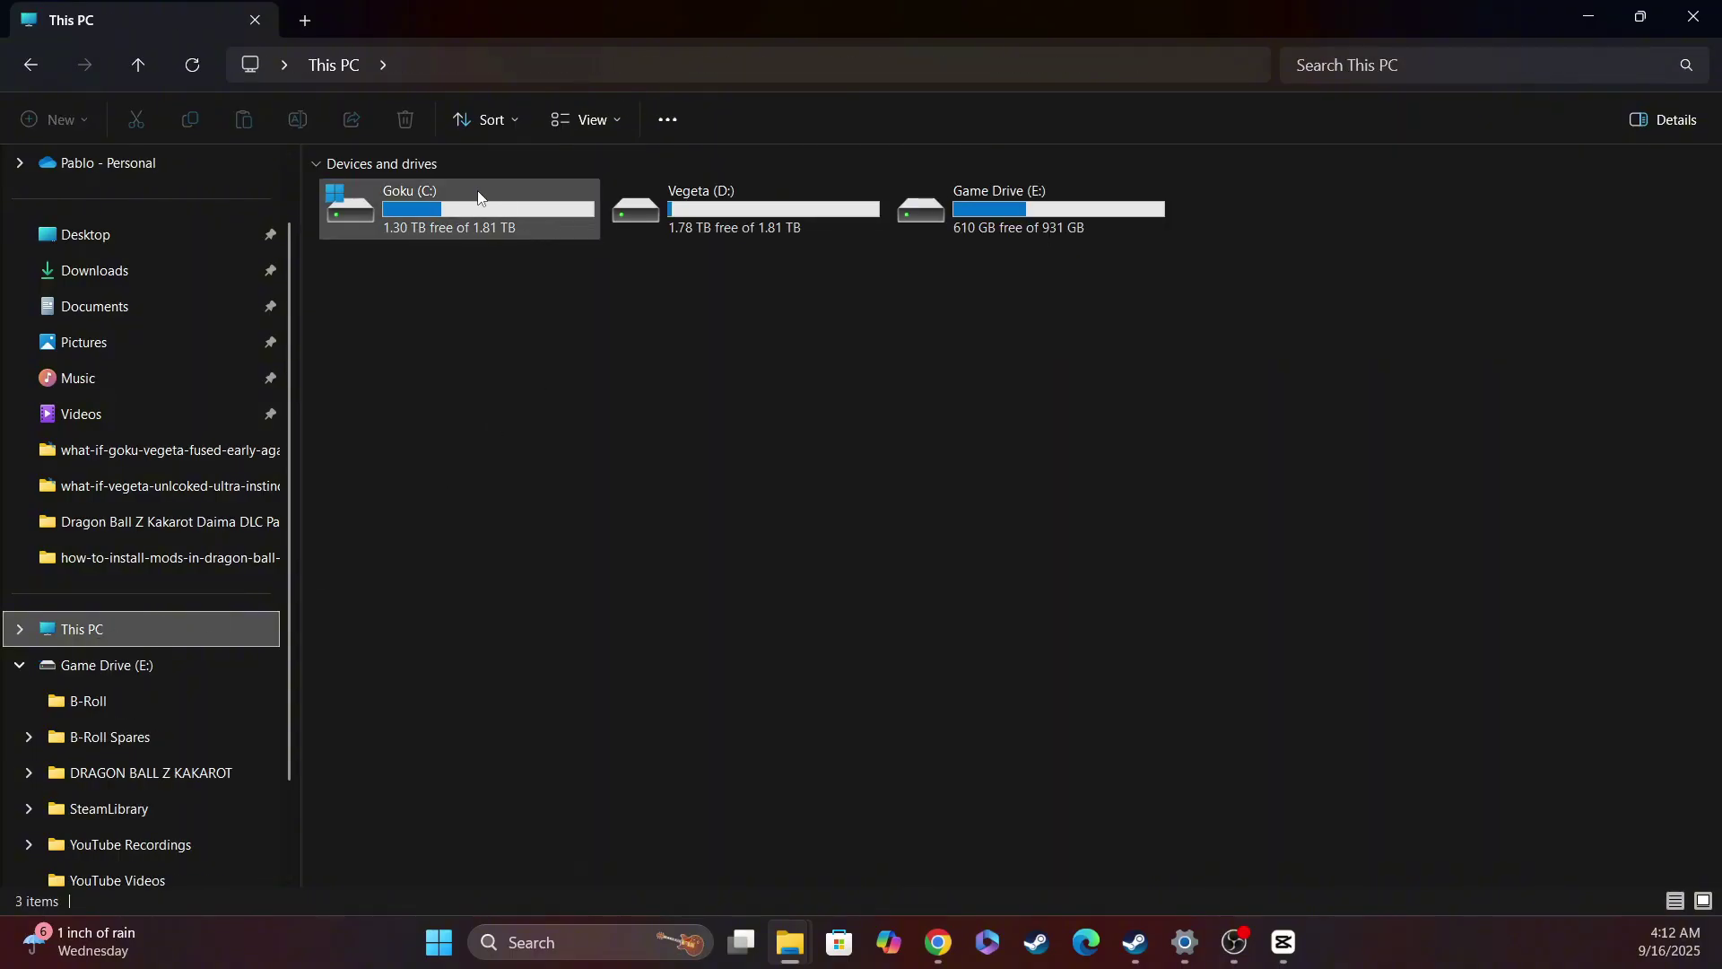
click(488, 216)
double_click(487, 212)
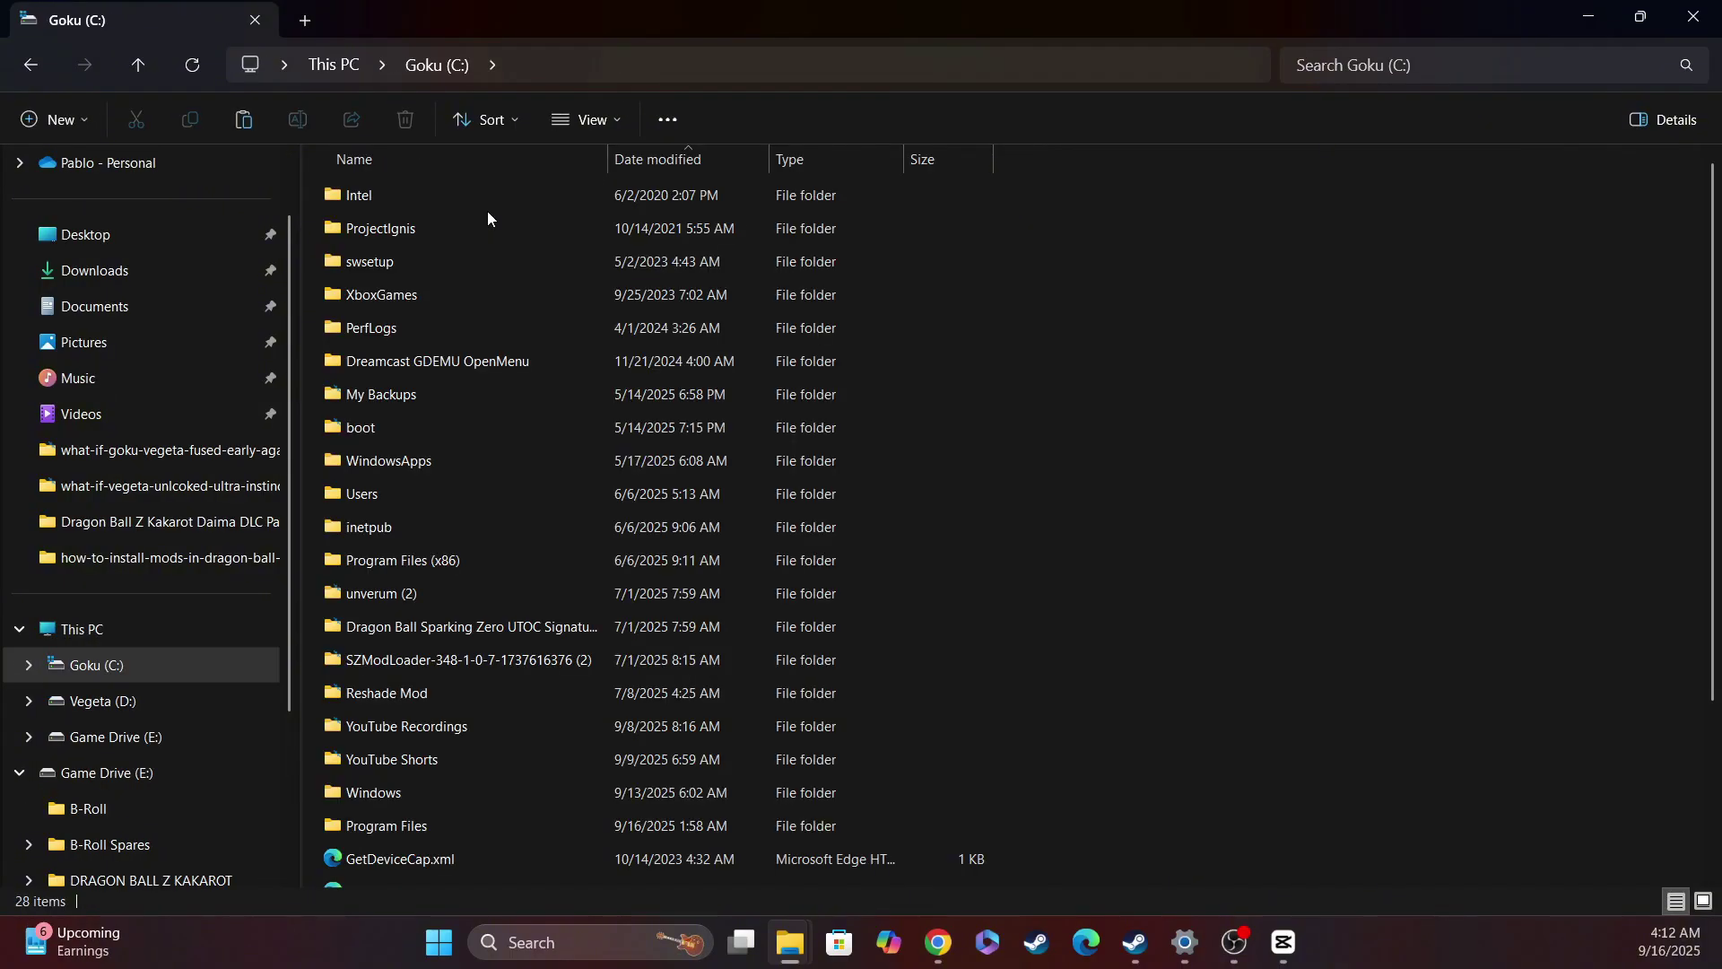
double_click(442, 555)
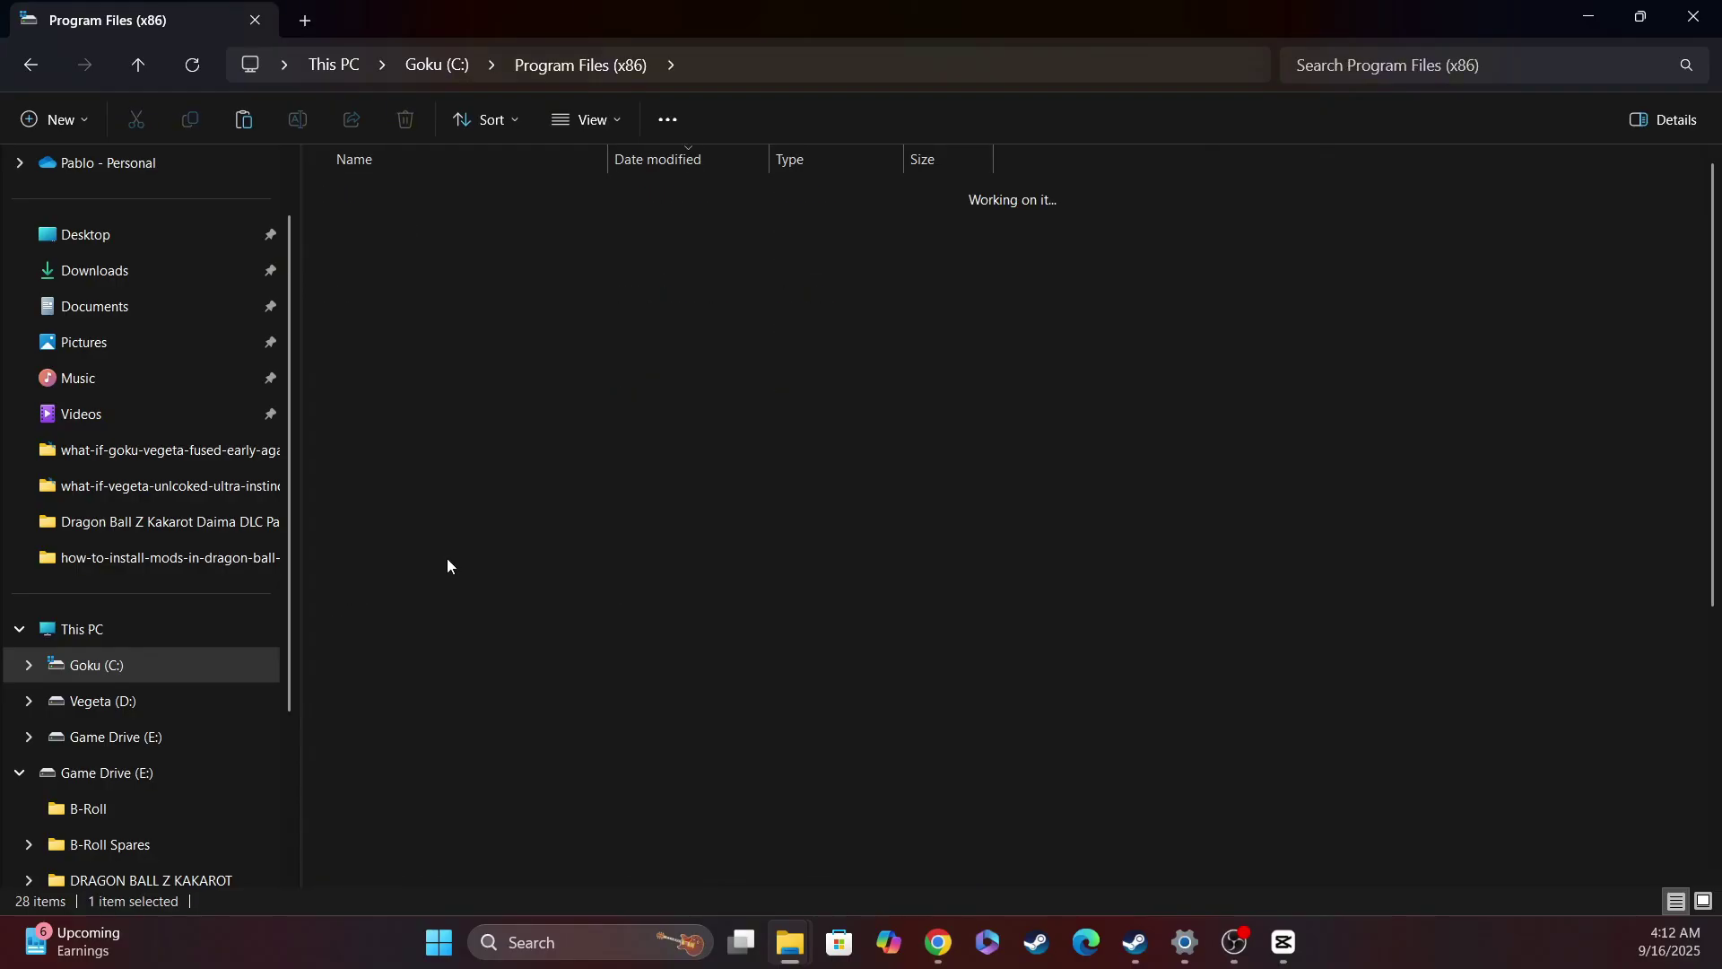
double_click(386, 233)
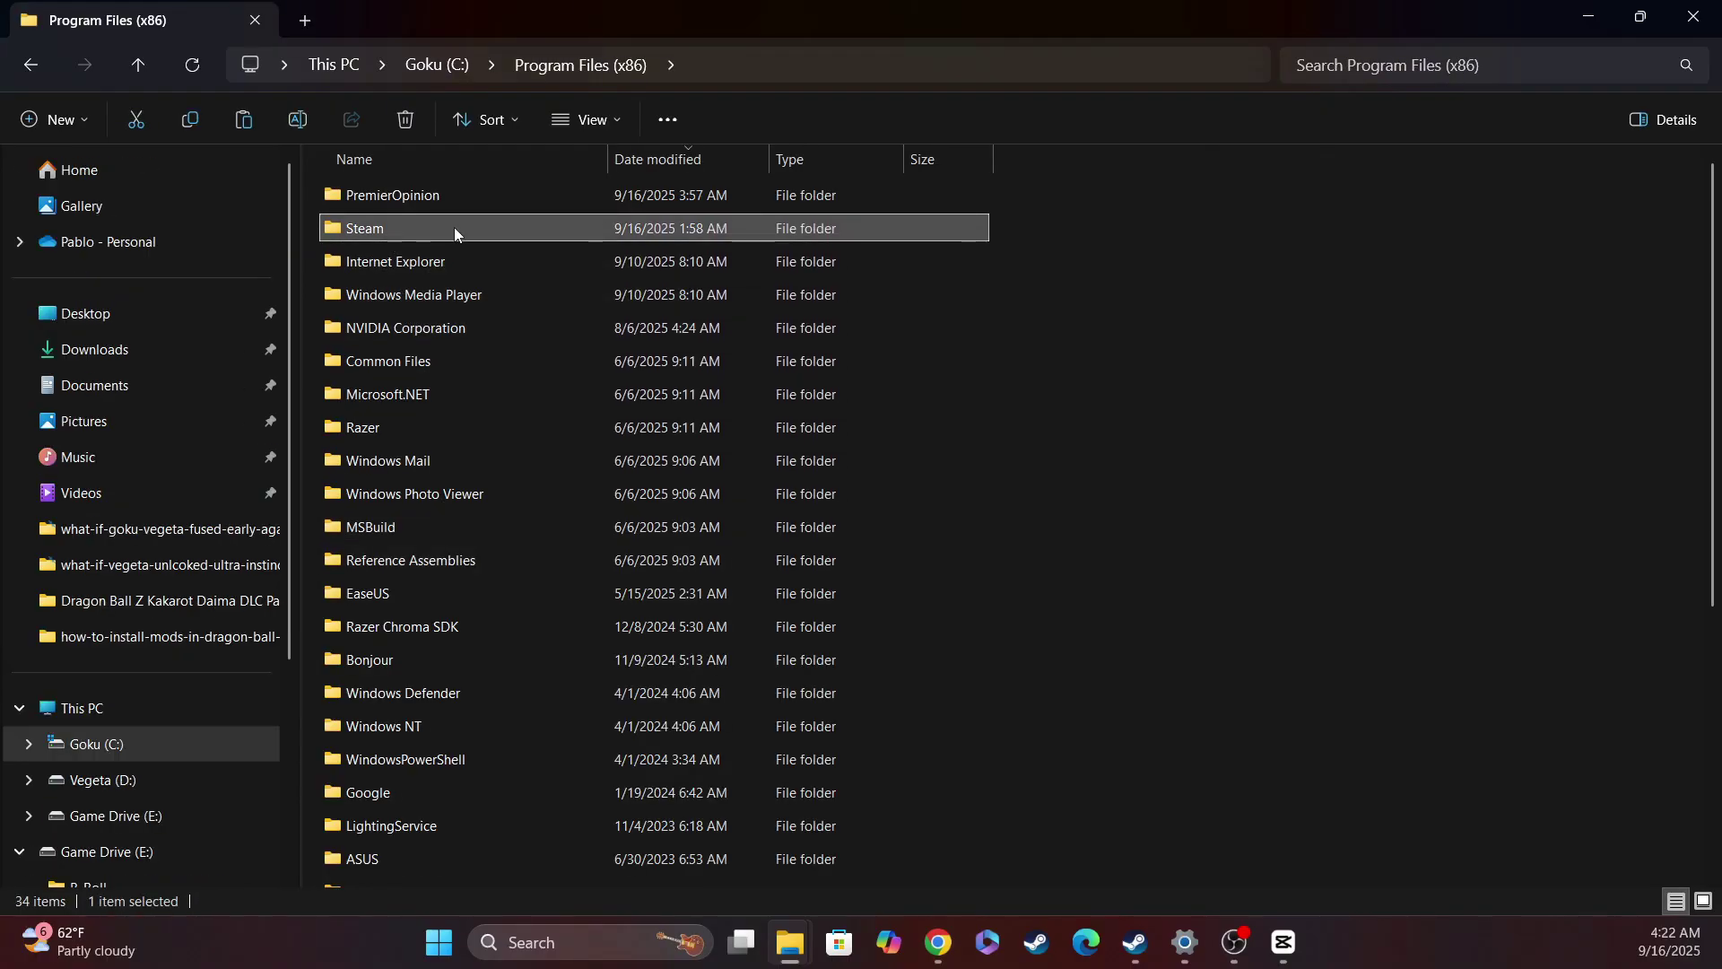
double_click(403, 793)
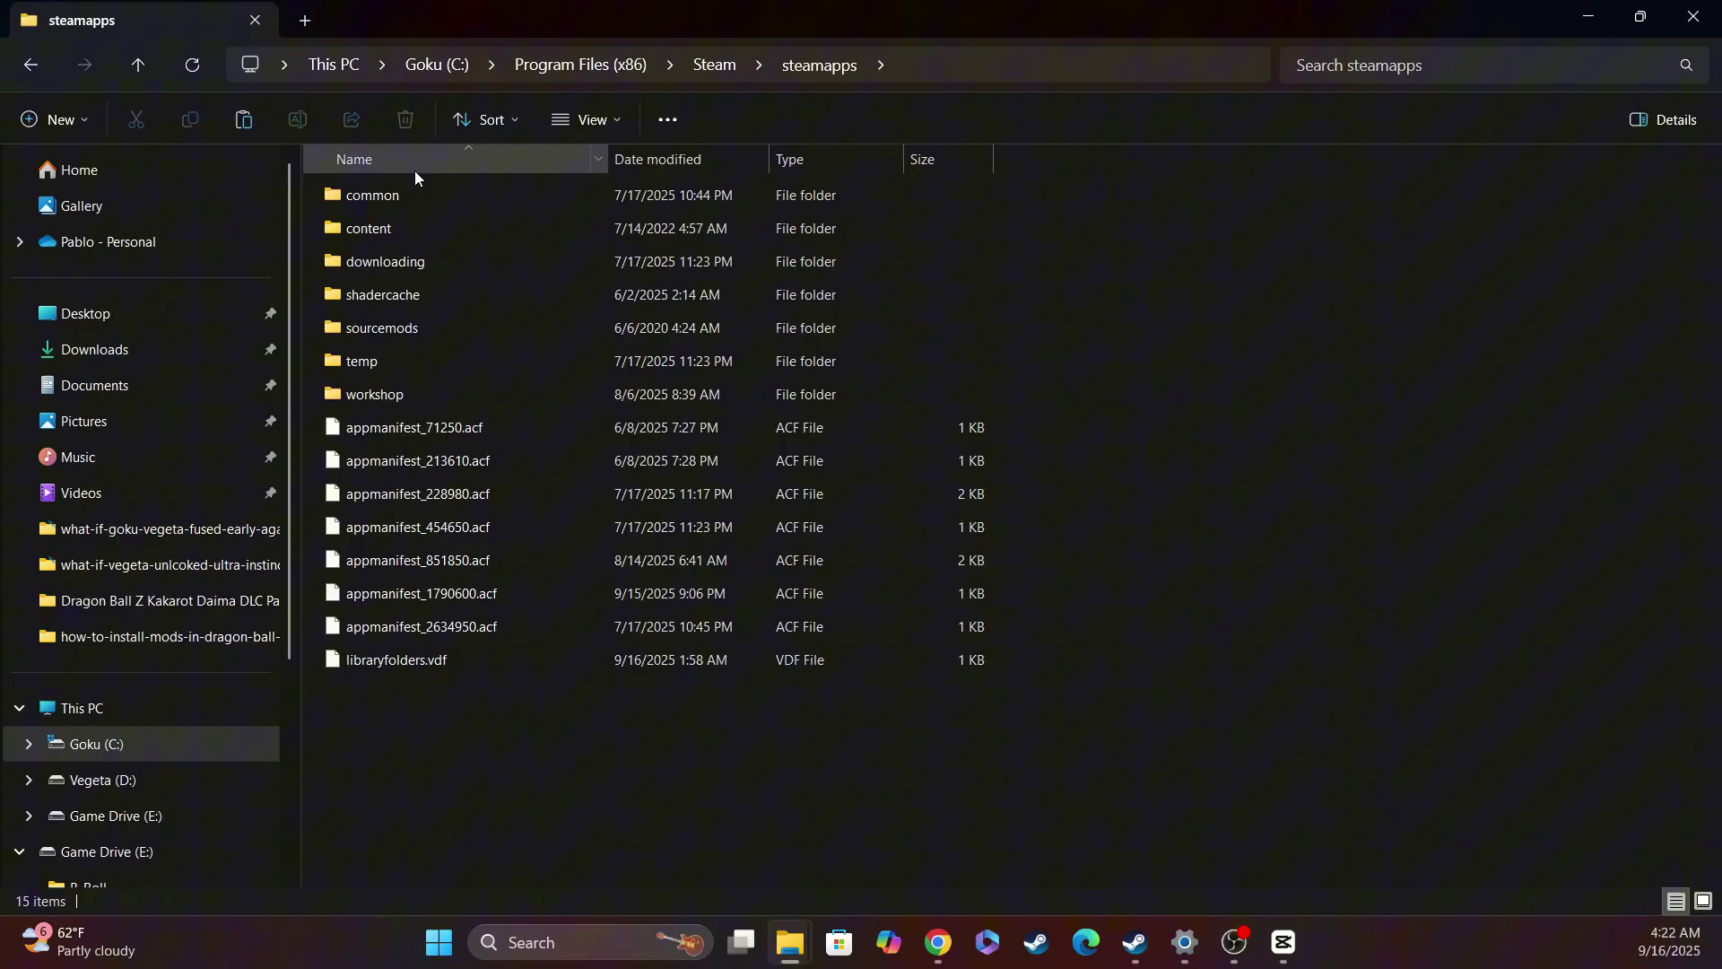
double_click(416, 204)
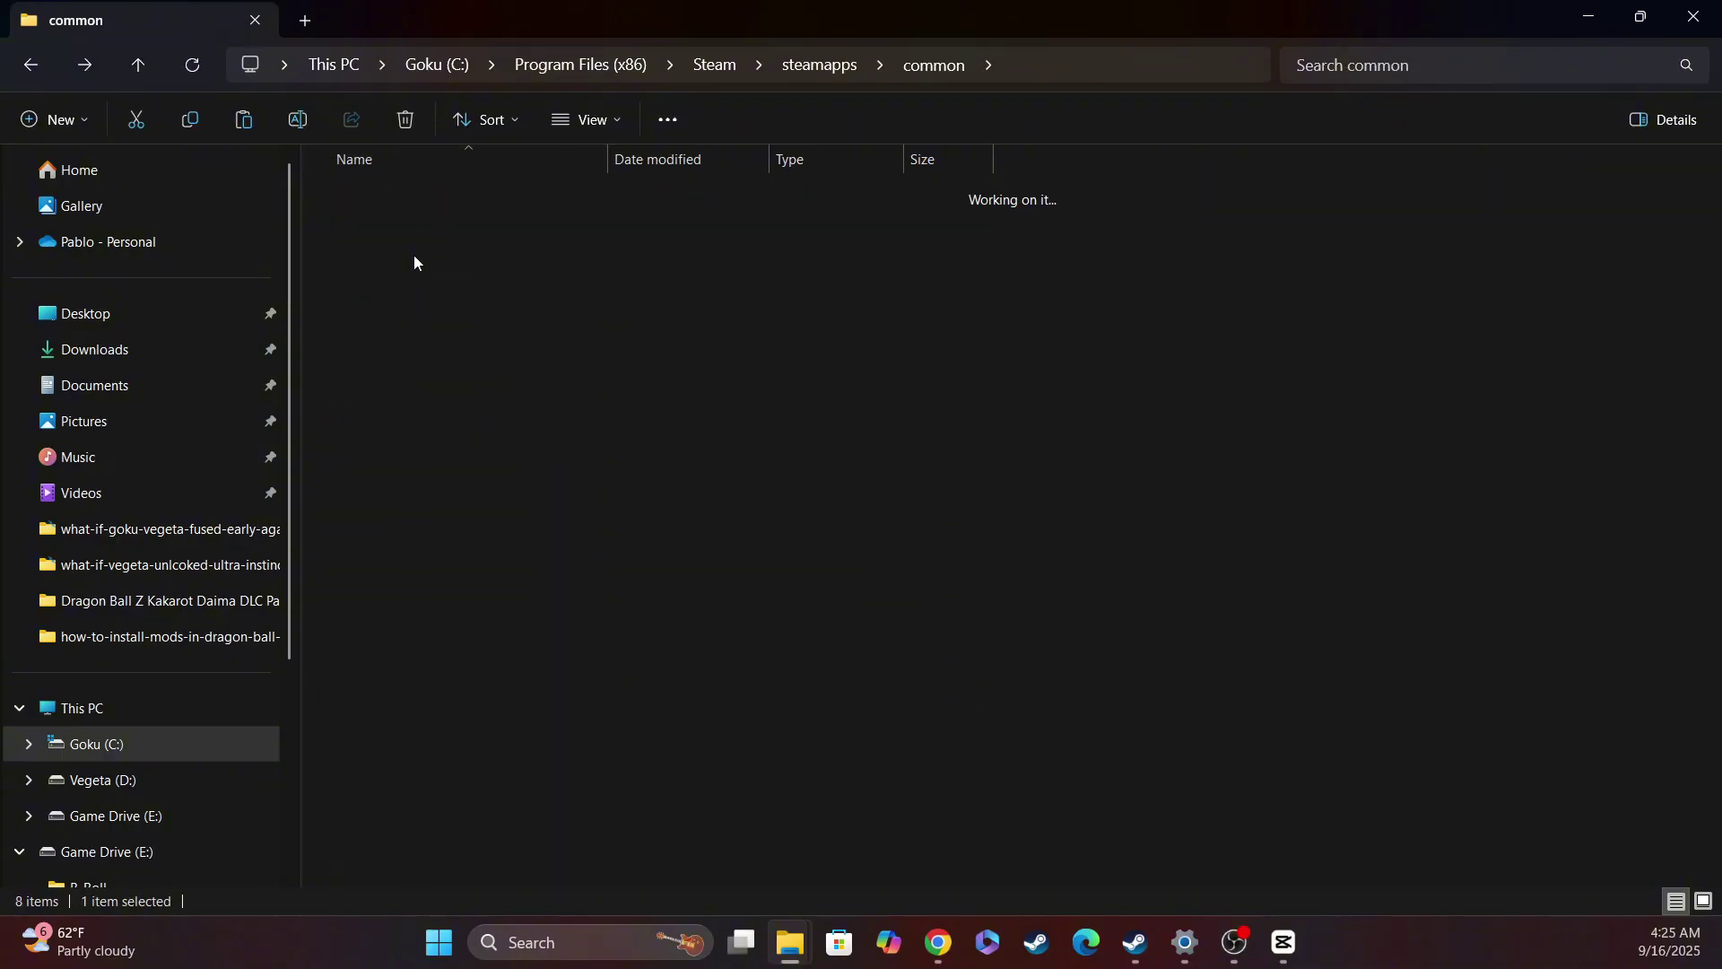
double_click(426, 253)
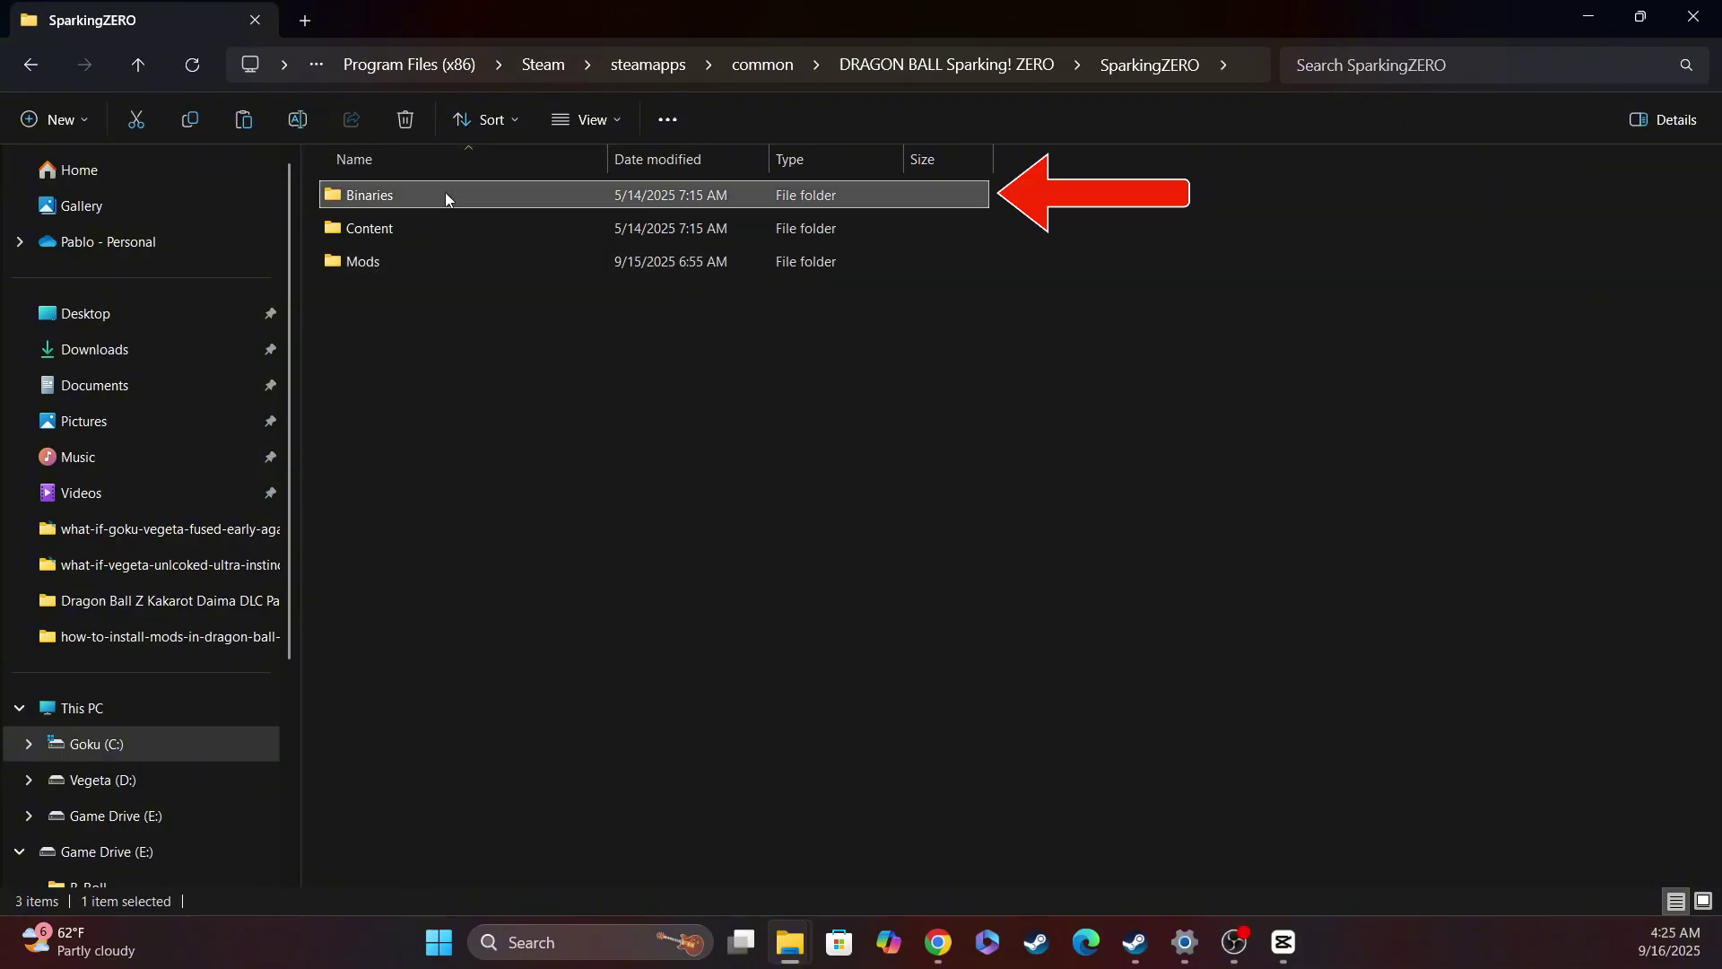
double_click(446, 193)
click(446, 196)
double_click(446, 197)
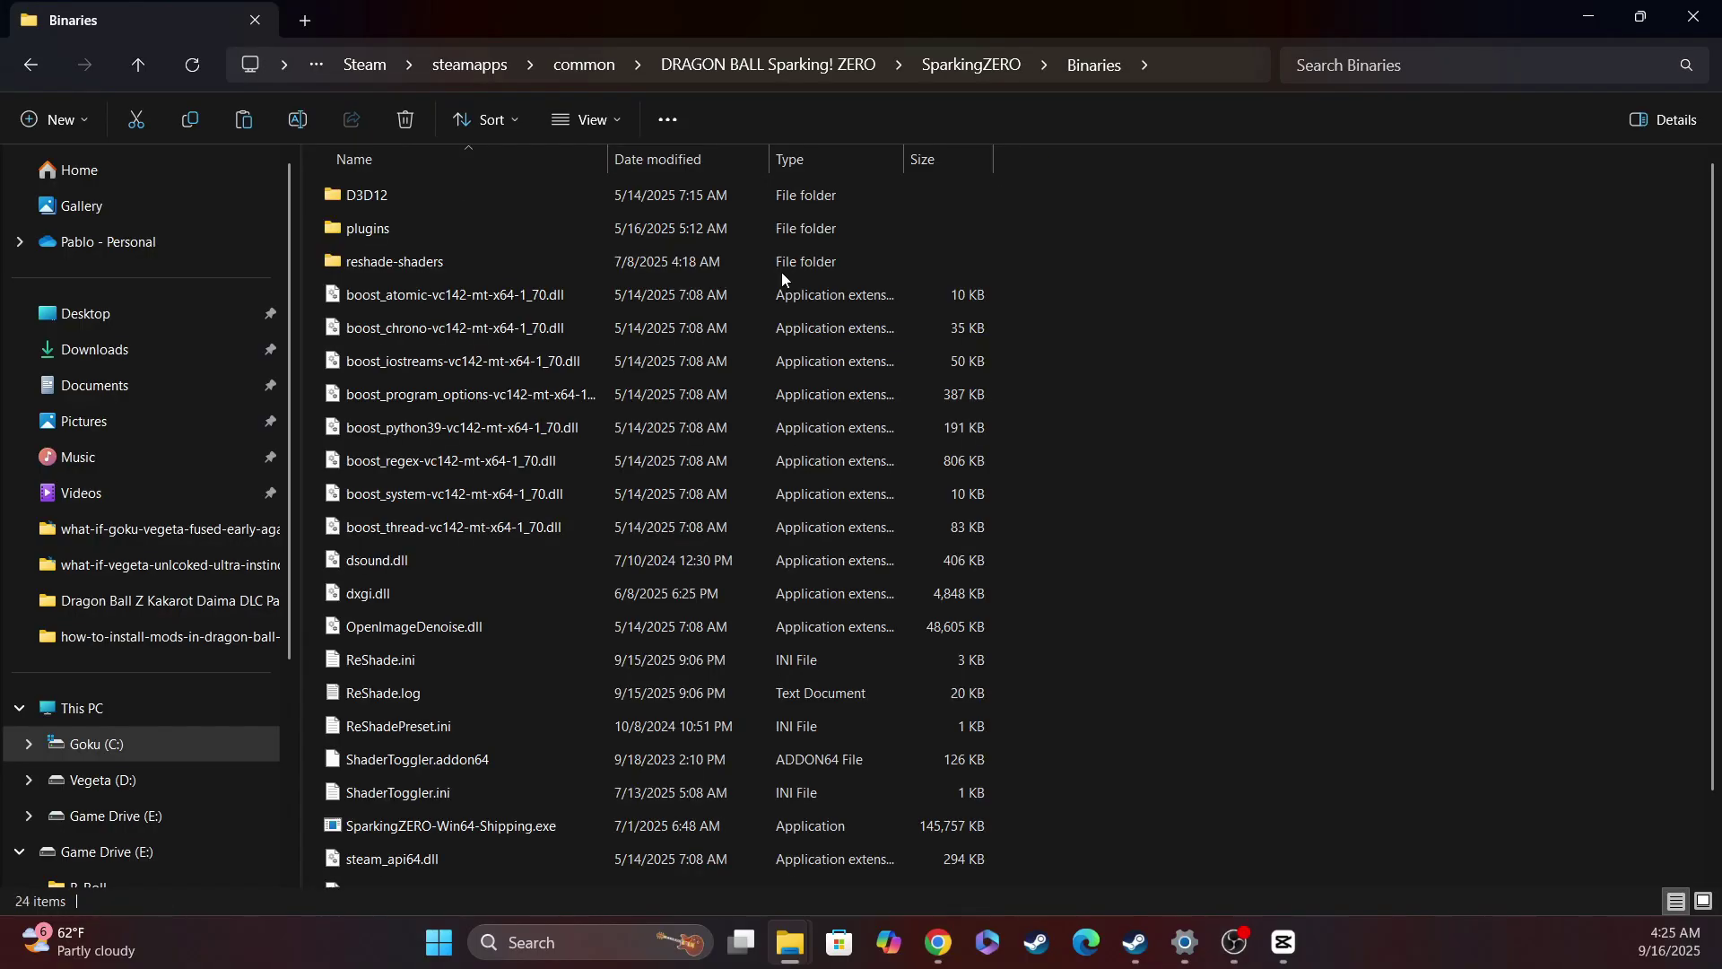
Paste the patch files into Win64, replacing the existing files.
right_click(1319, 370)
click(1364, 415)
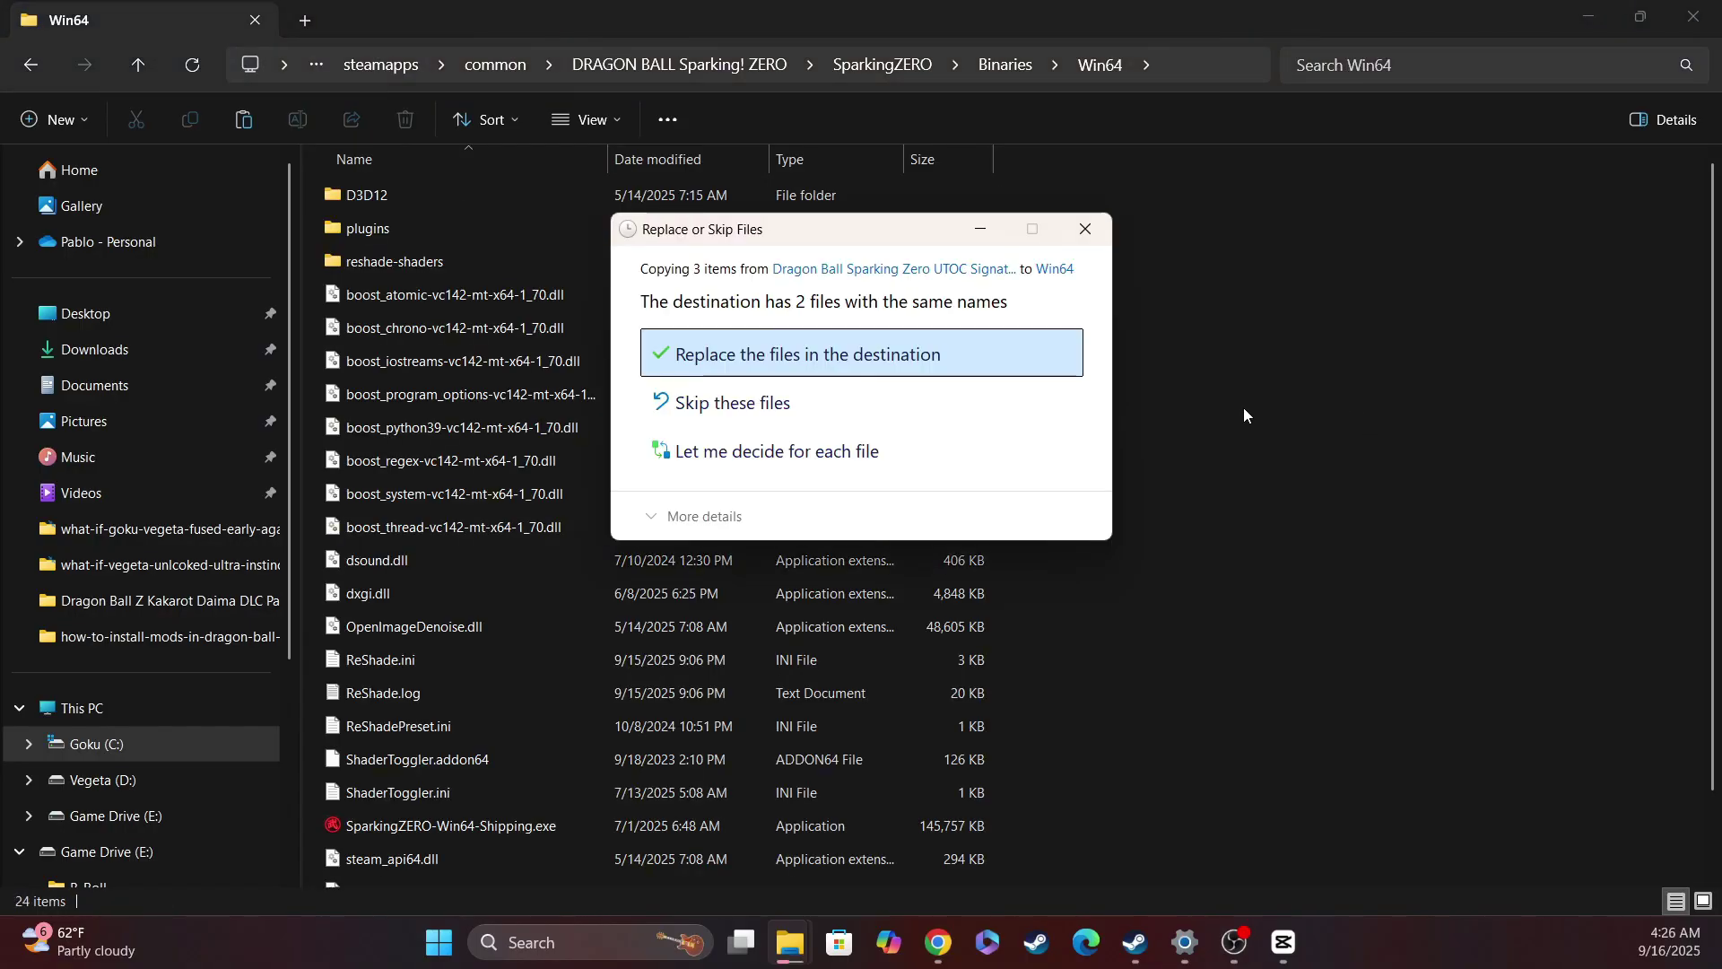
click(936, 359)
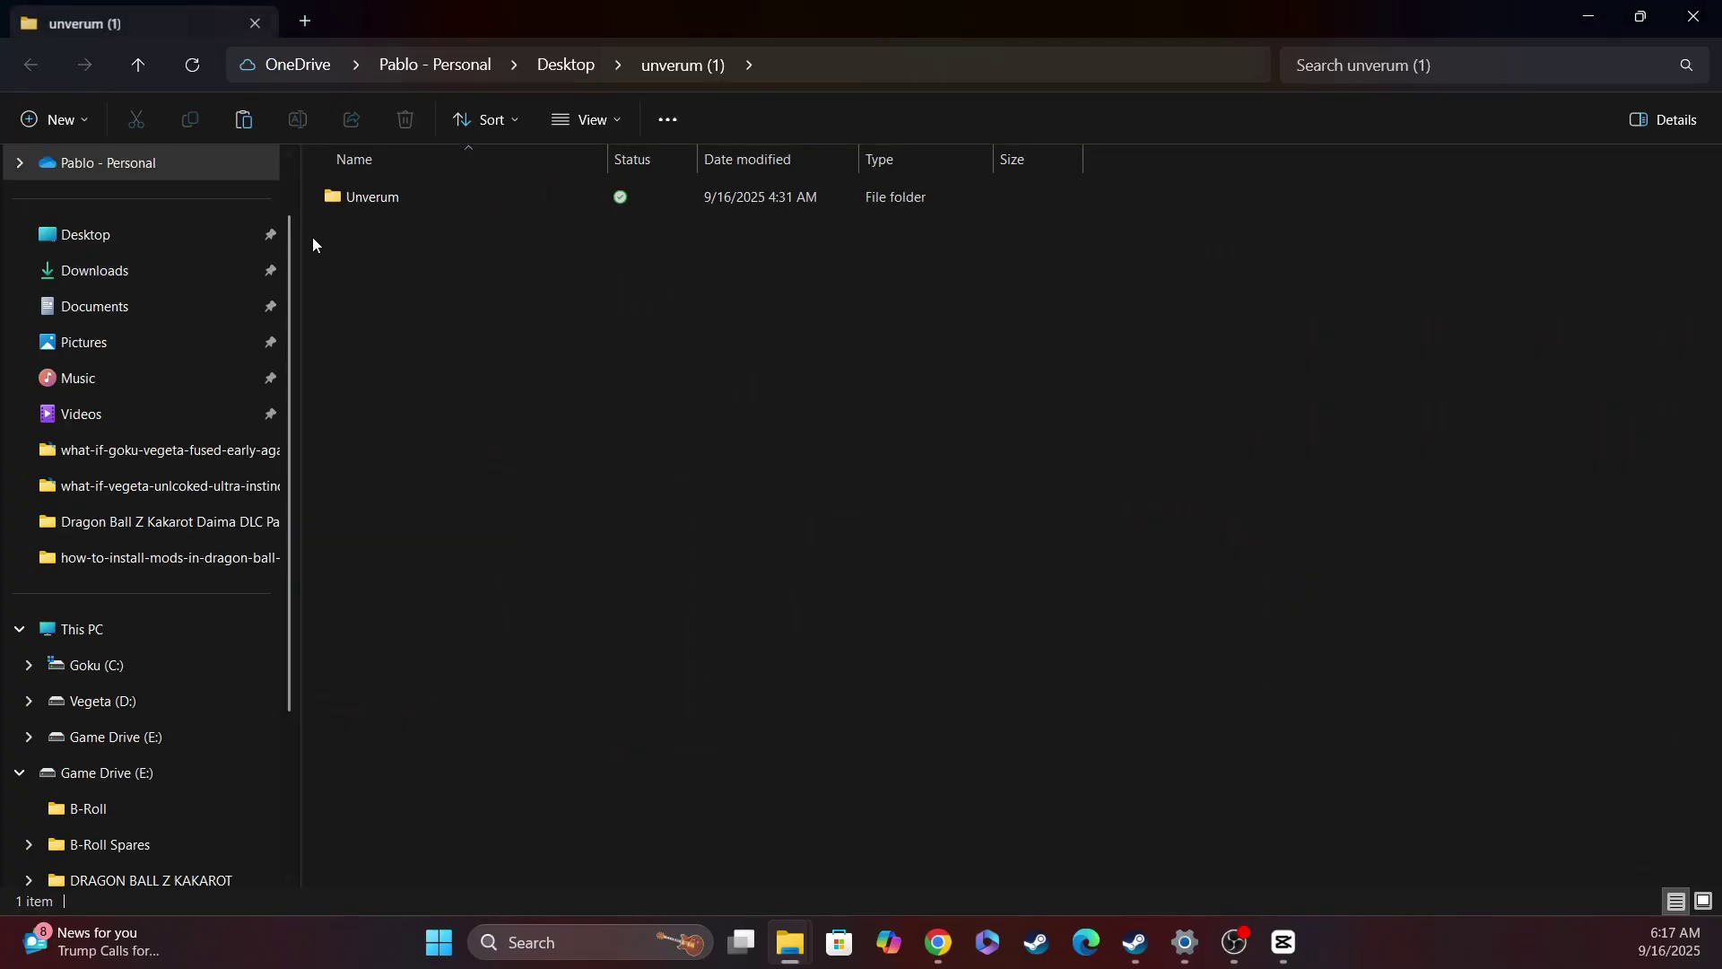
Open the extracted Unverum folder and pin Unverum.exe to the taskbar.
double_click(391, 193)
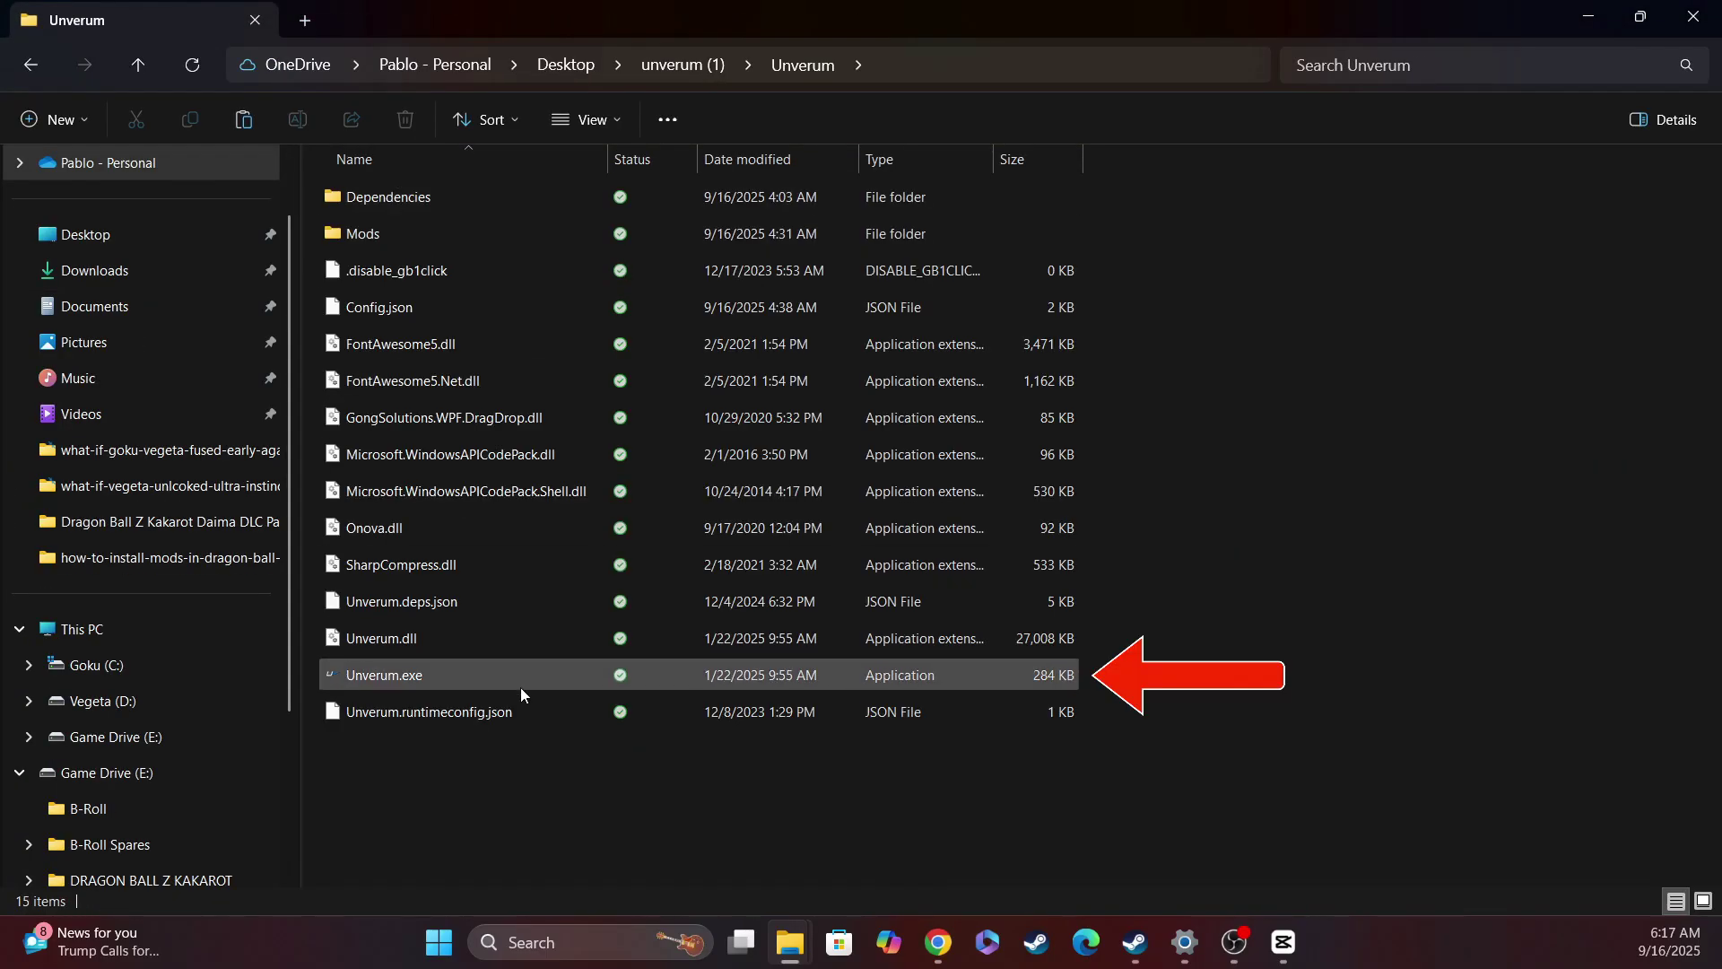
drag(524, 677, 1378, 953)
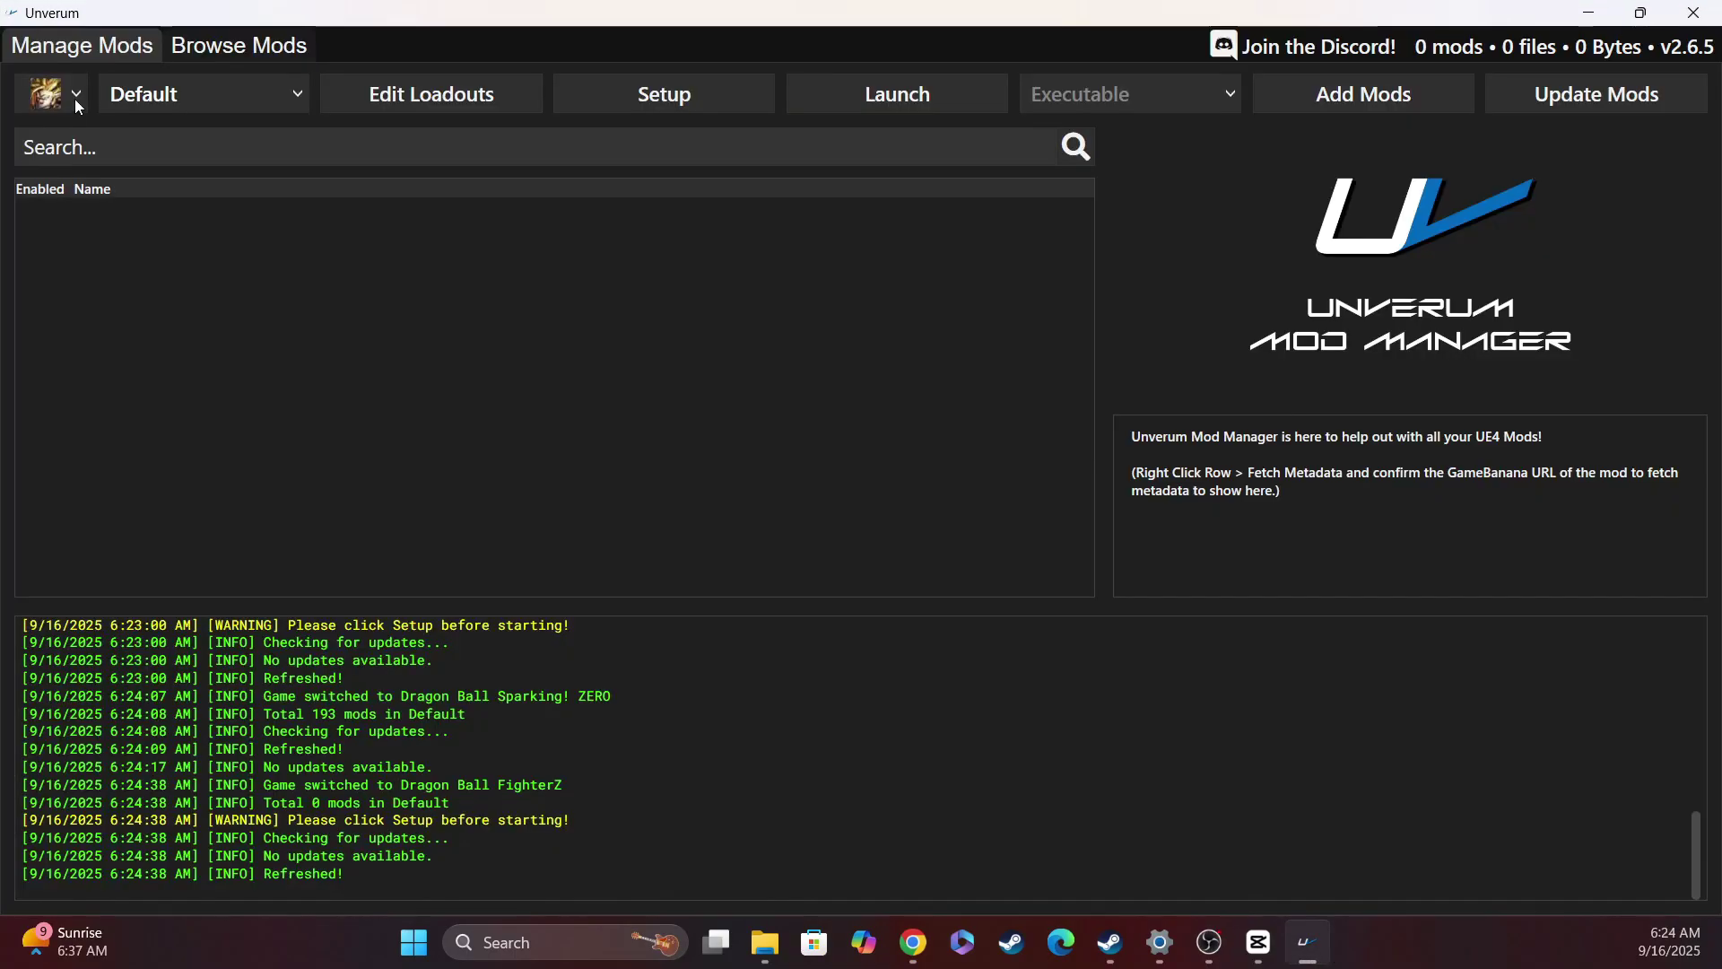
Select Dragon Ball Sparking! ZERO from the supported games list.
click(71, 96)
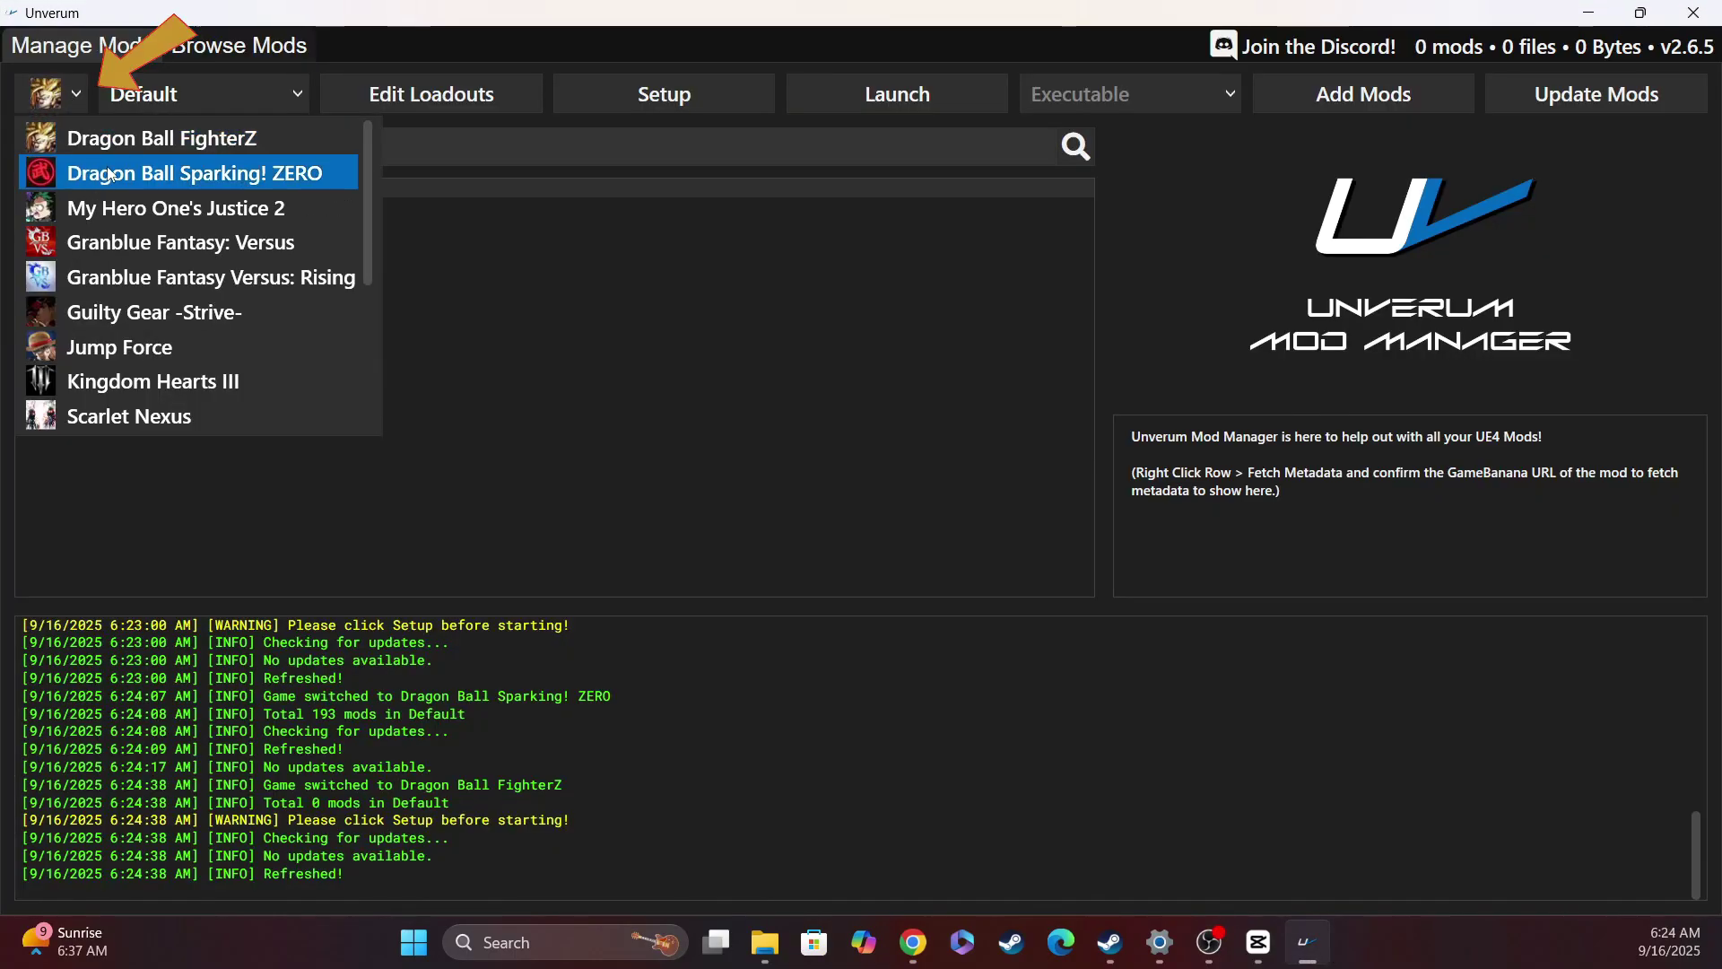
click(107, 175)
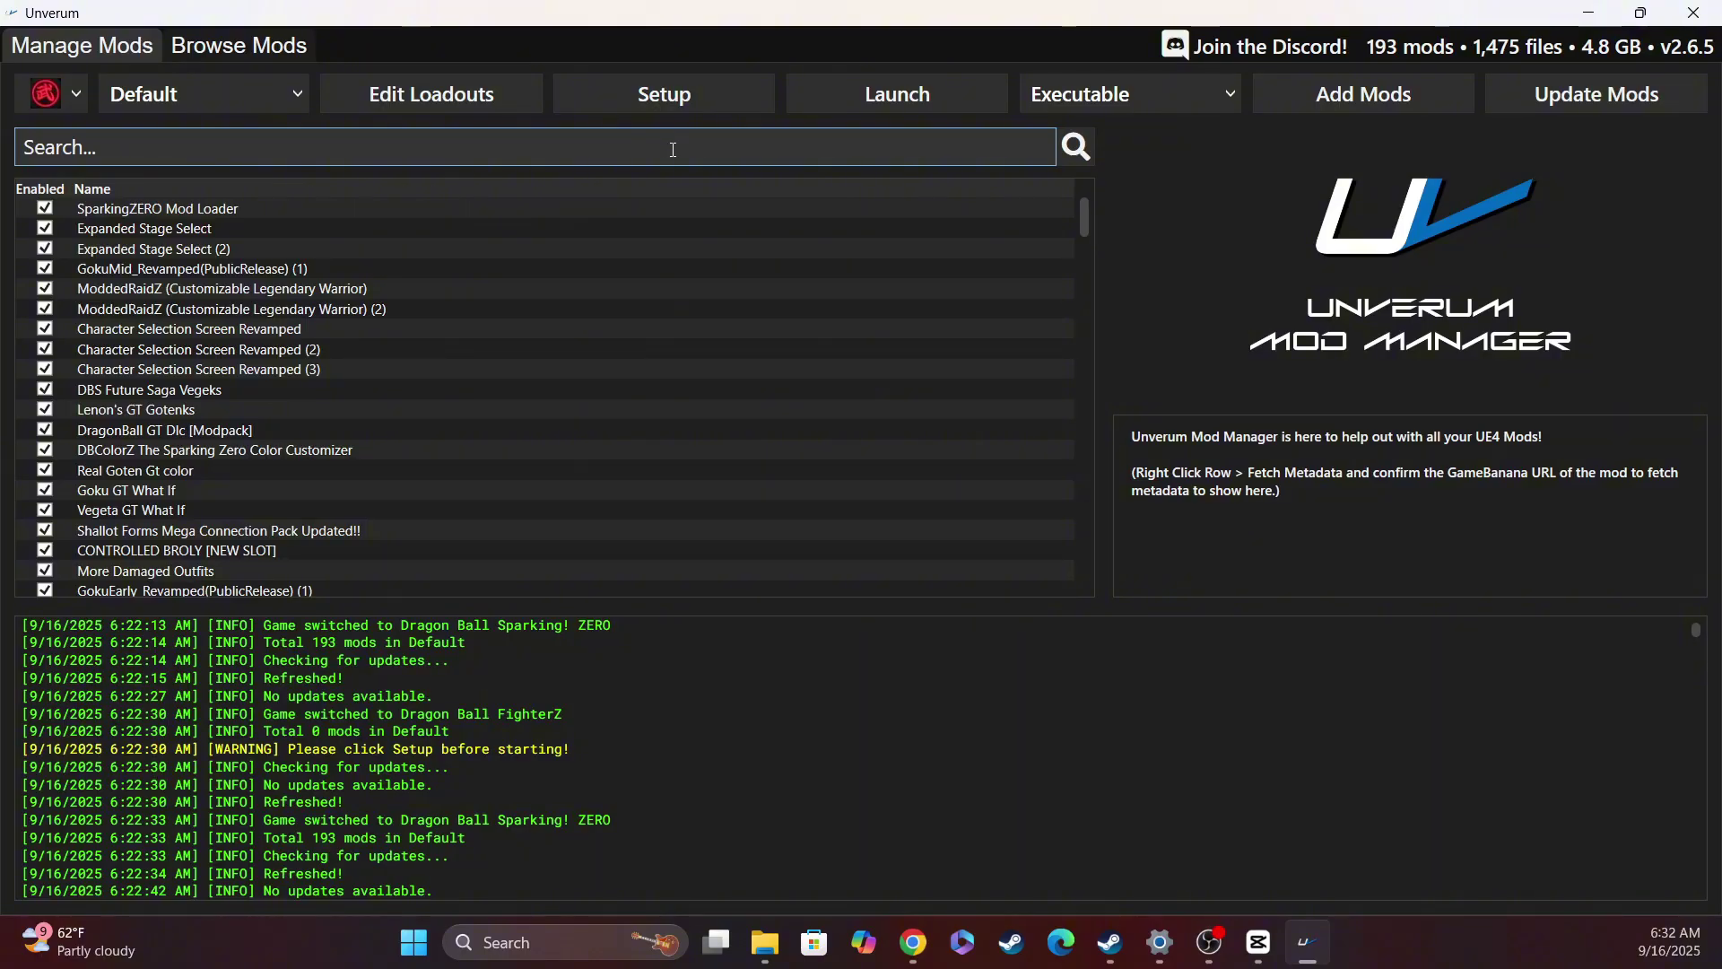
Rerun the game setup for Sparking! ZERO and confirm the prompt.
click(652, 96)
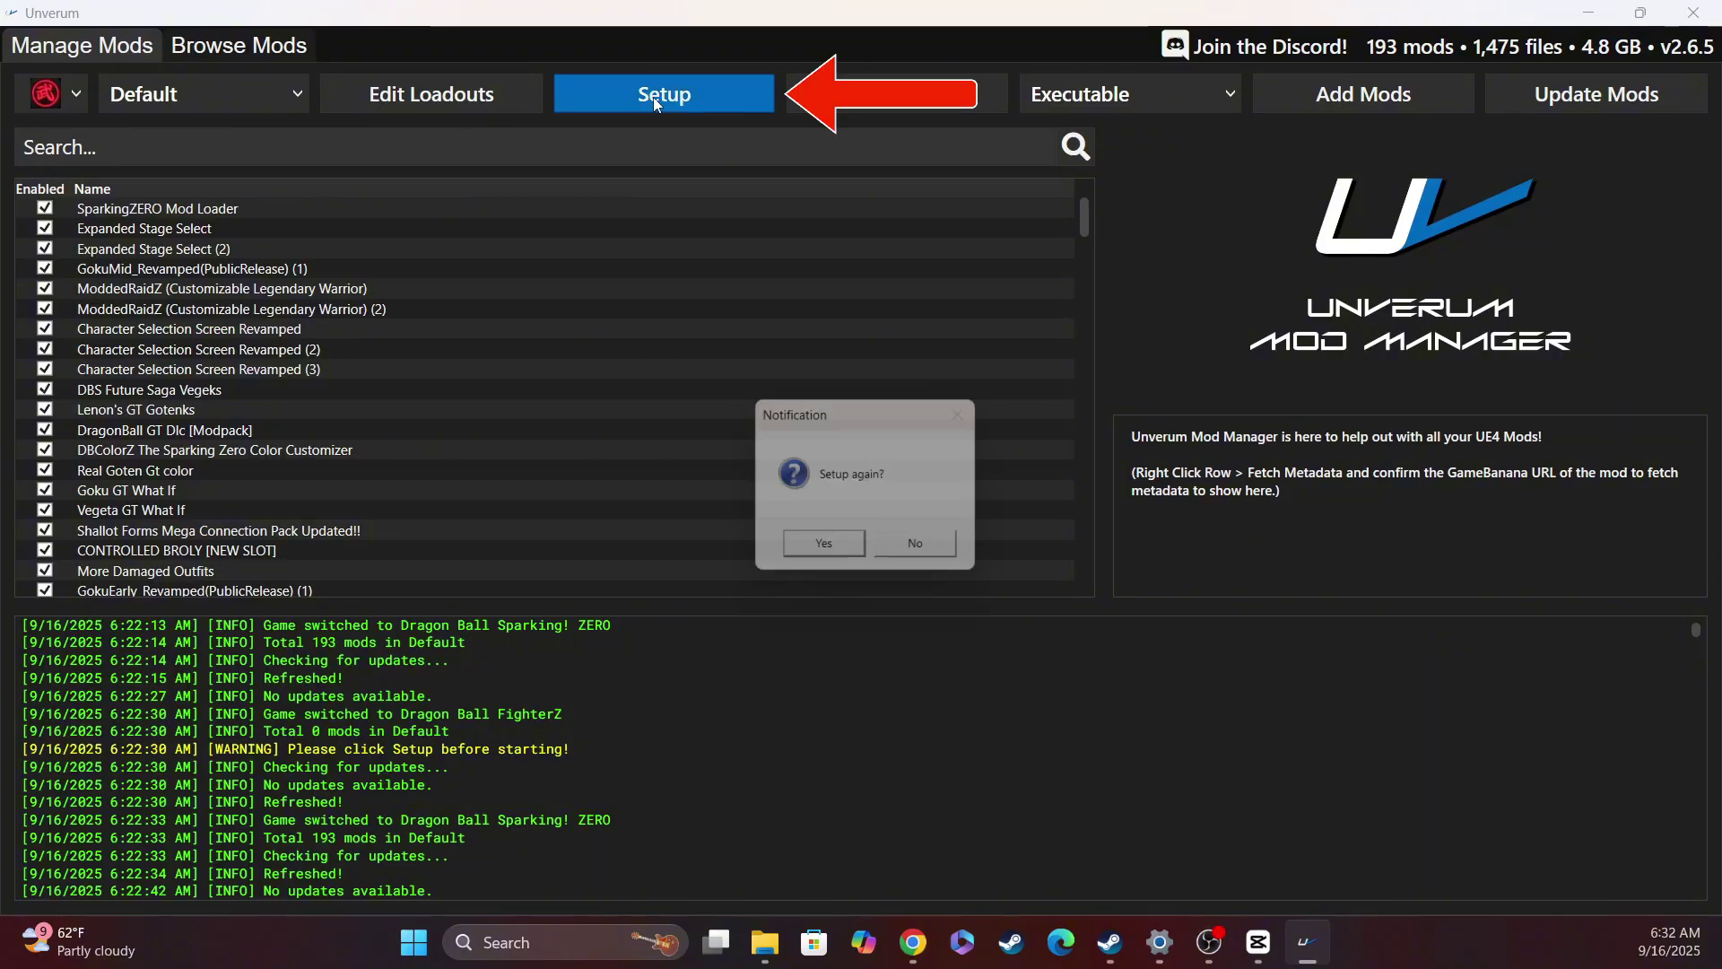
click(847, 555)
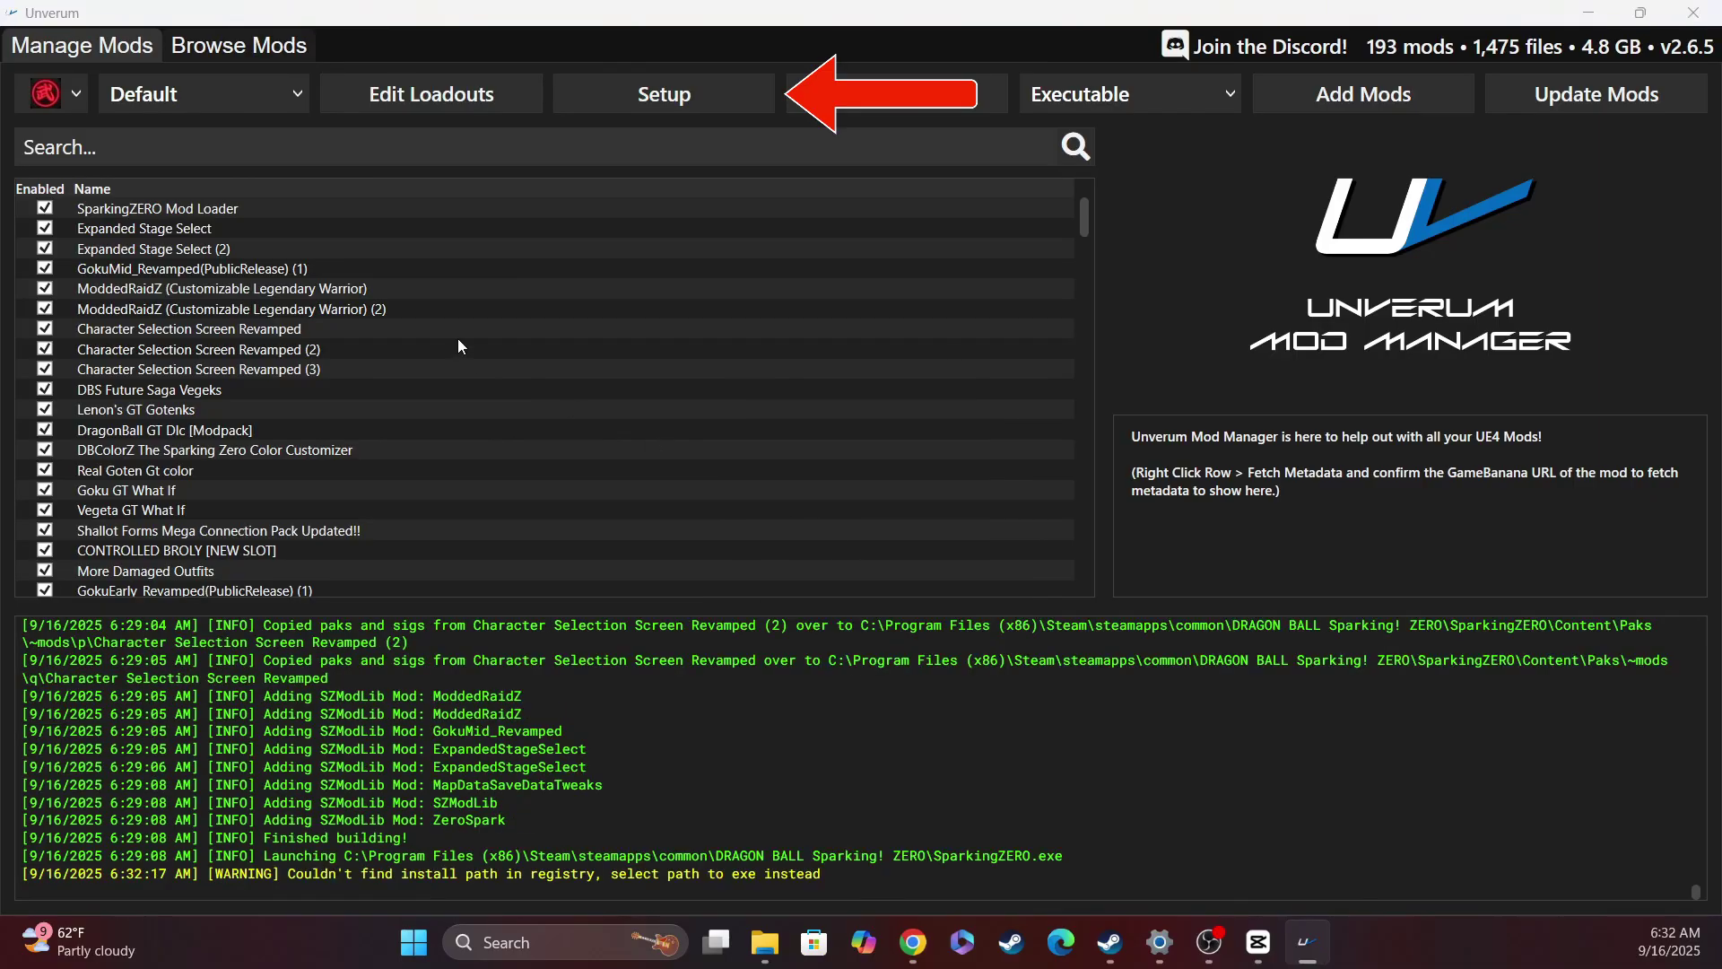
Choose SparkingZERO.exe from Steam\steamapps\common\DRAGON BALL Sparking! ZERO as the game executable.
click(225, 71)
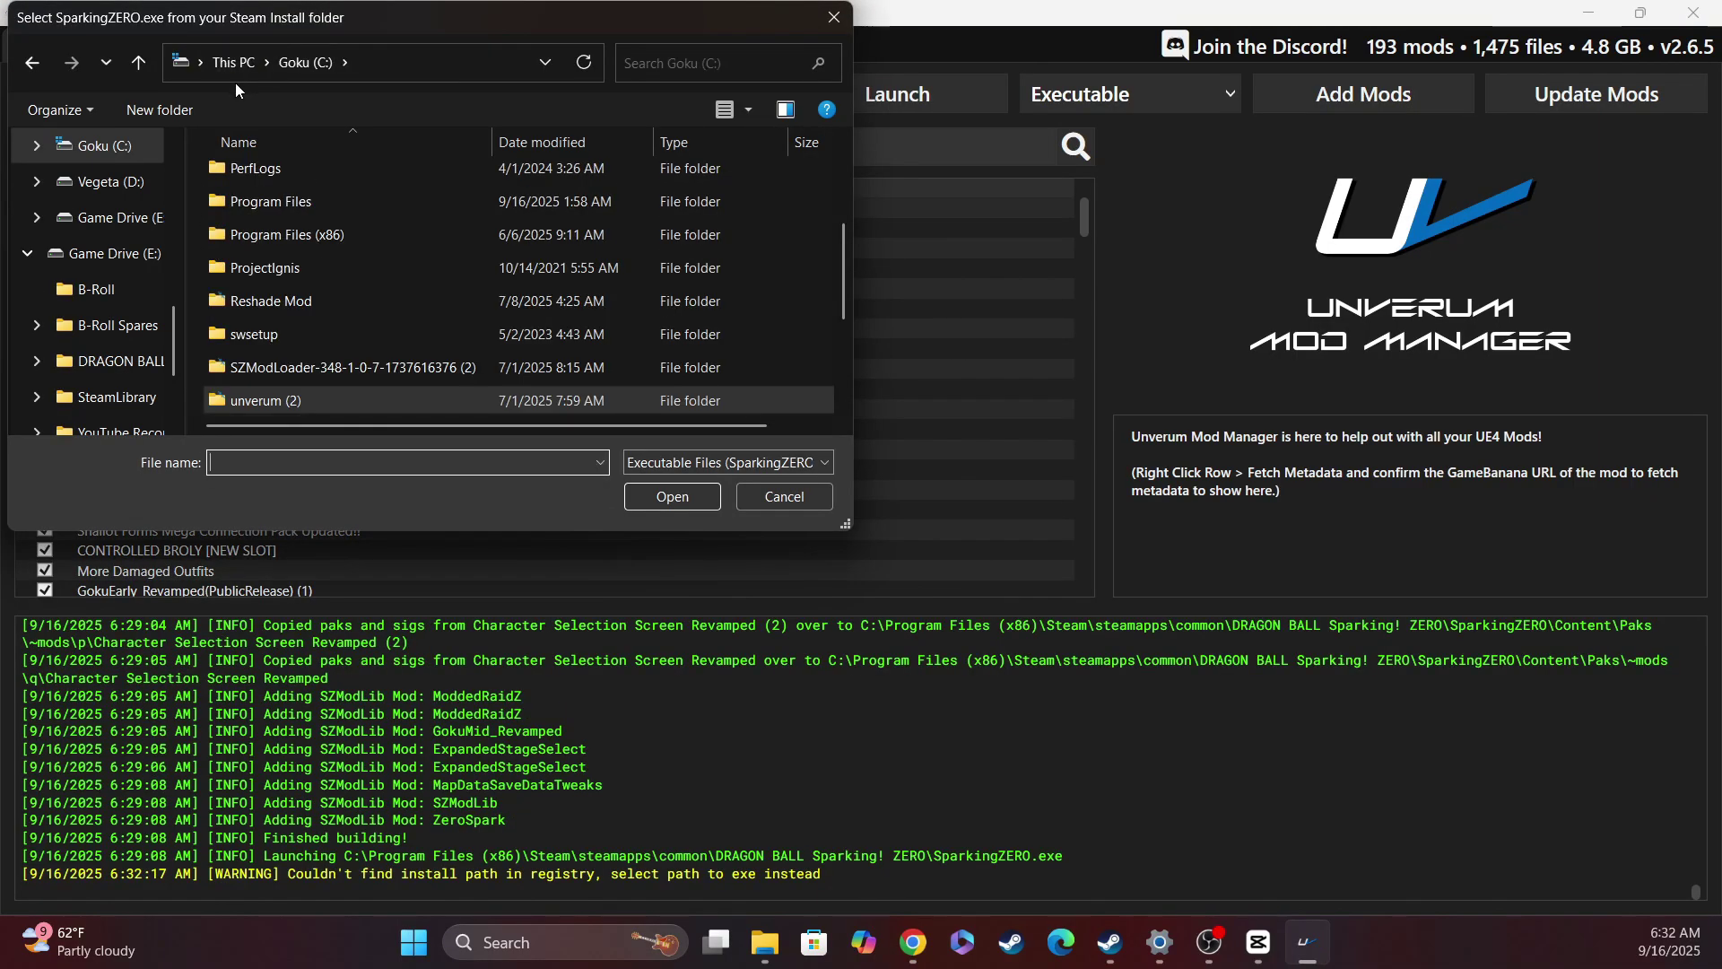
click(232, 63)
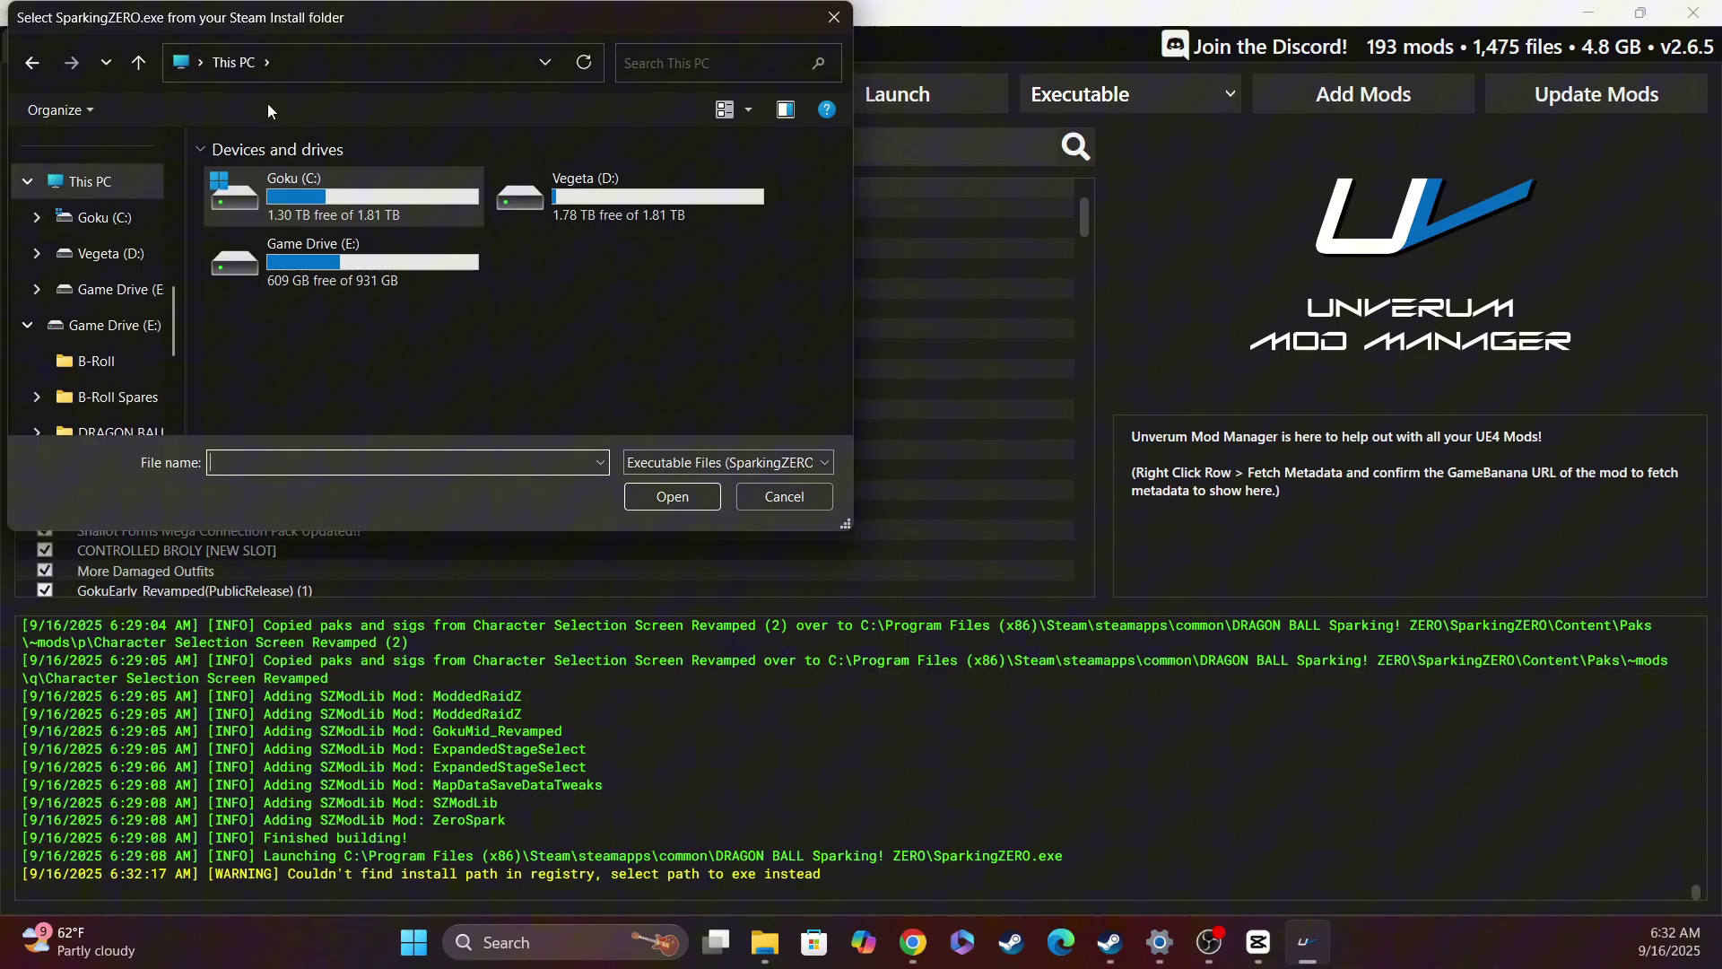
double_click(326, 195)
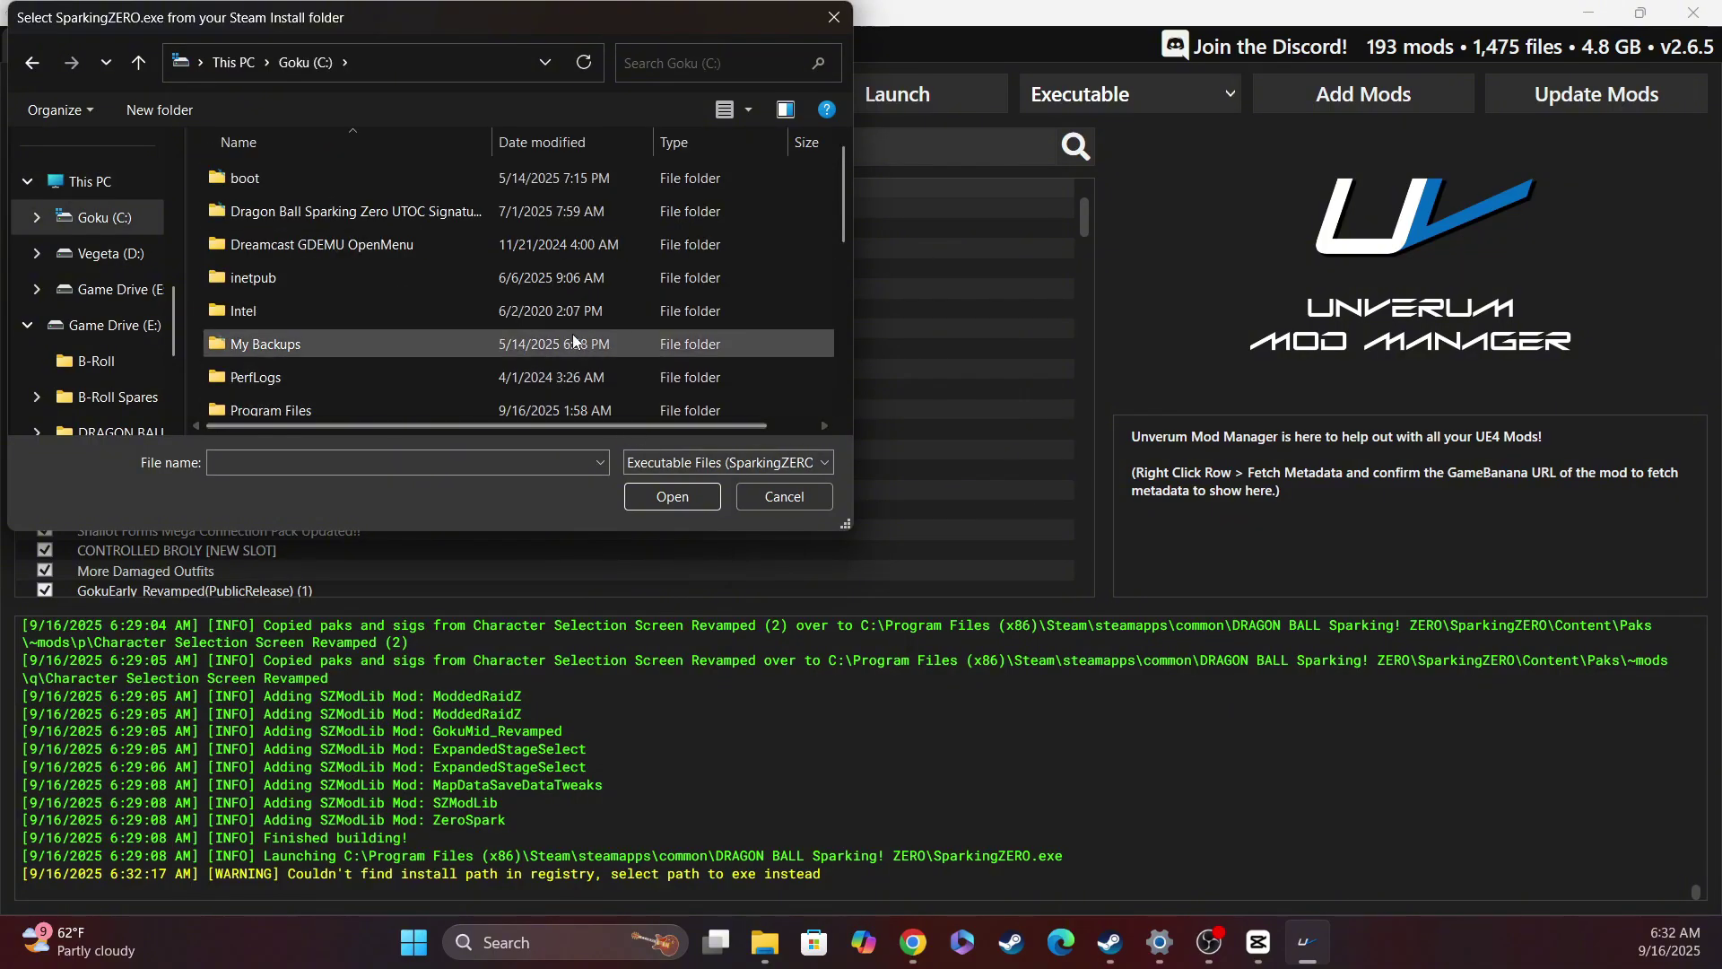
scroll(556, 328, down, 1)
double_click(404, 366)
scroll(391, 255, down, 3)
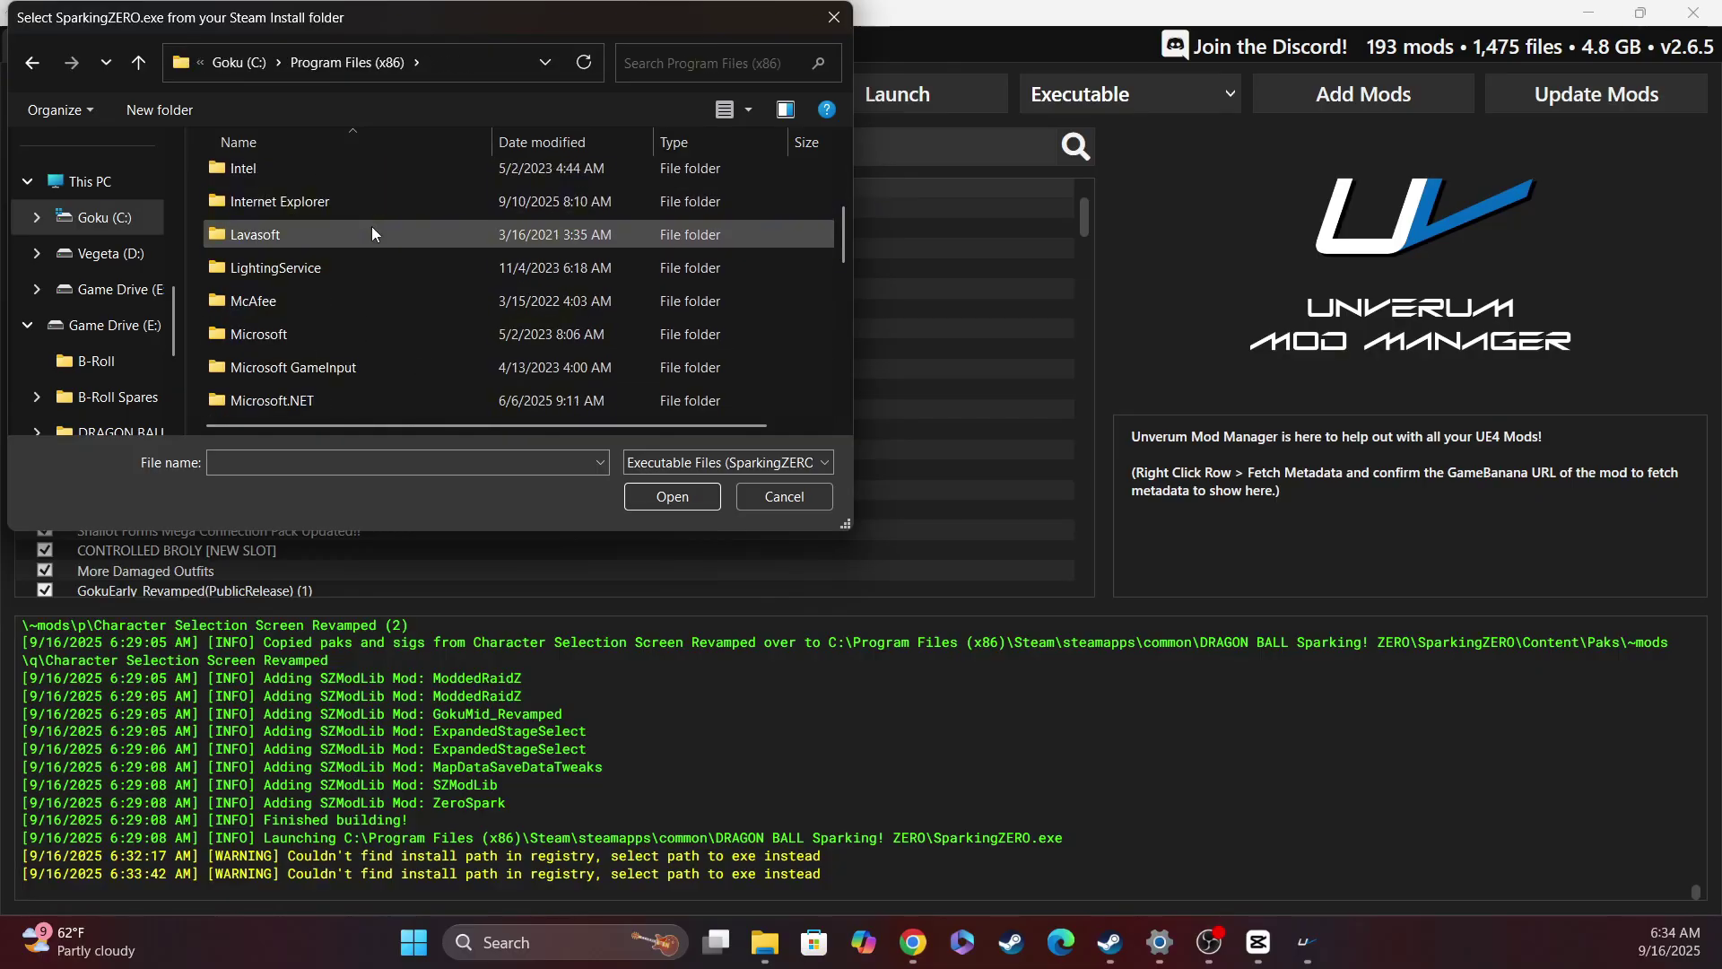
scroll(344, 310, down, 4)
scroll(335, 327, down, 2)
double_click(335, 327)
scroll(337, 299, down, 2)
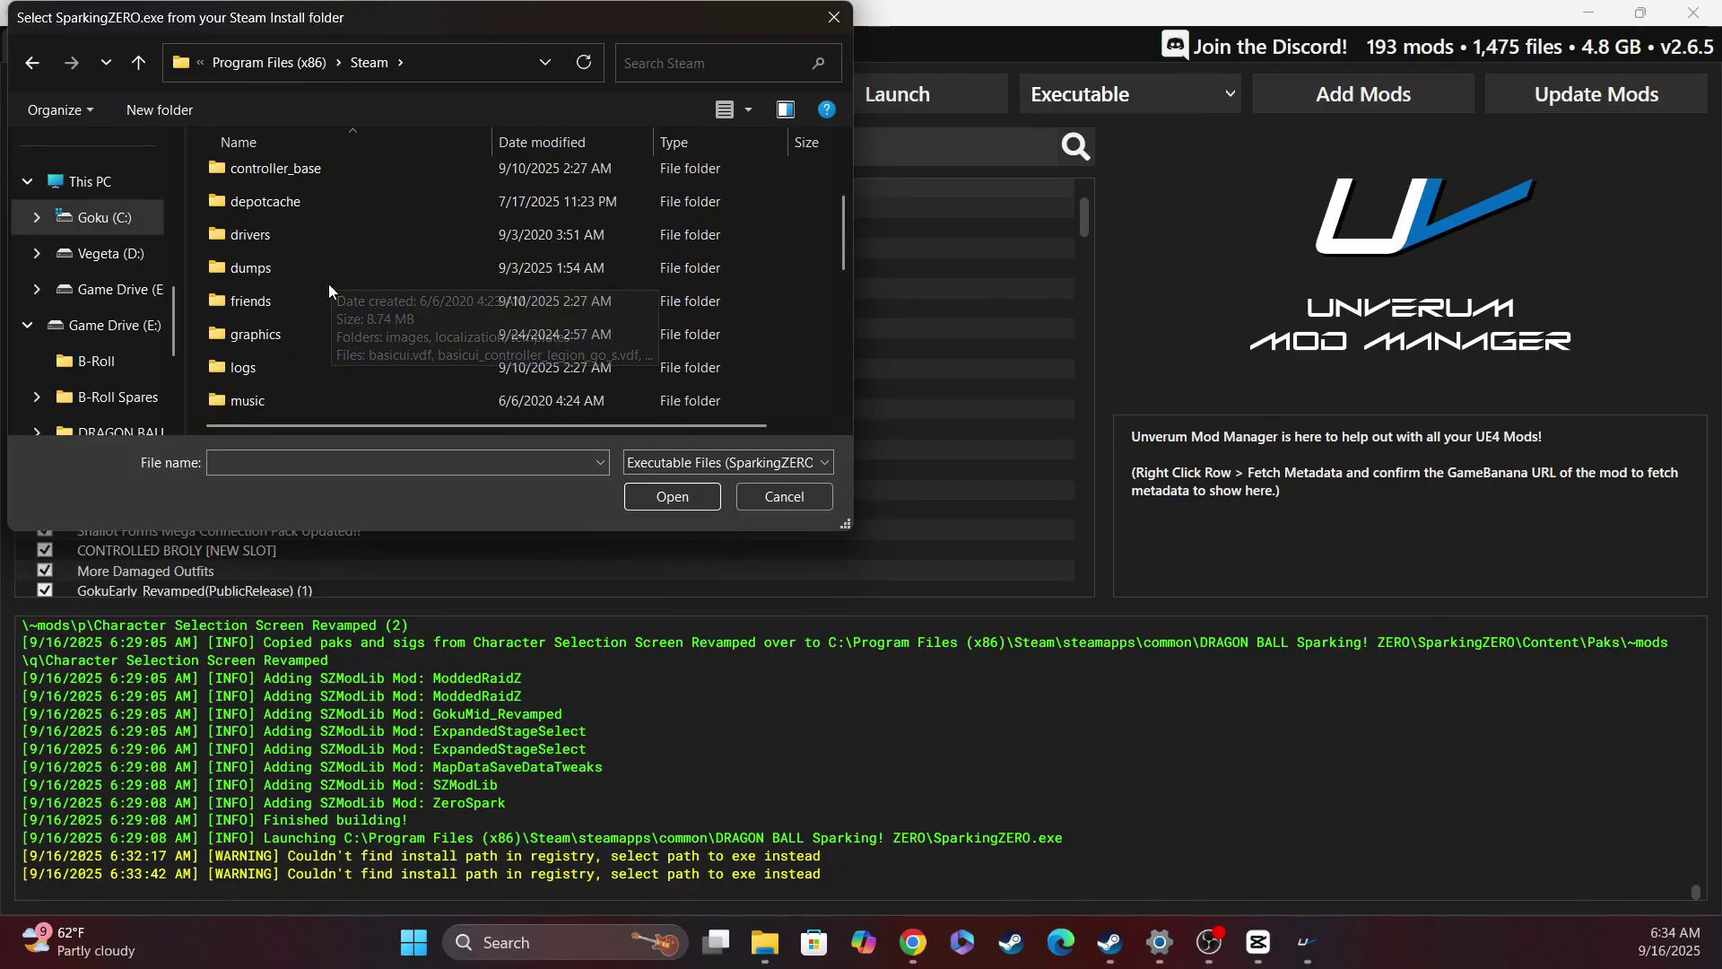
scroll(320, 323, down, 2)
scroll(316, 323, down, 1)
double_click(317, 323)
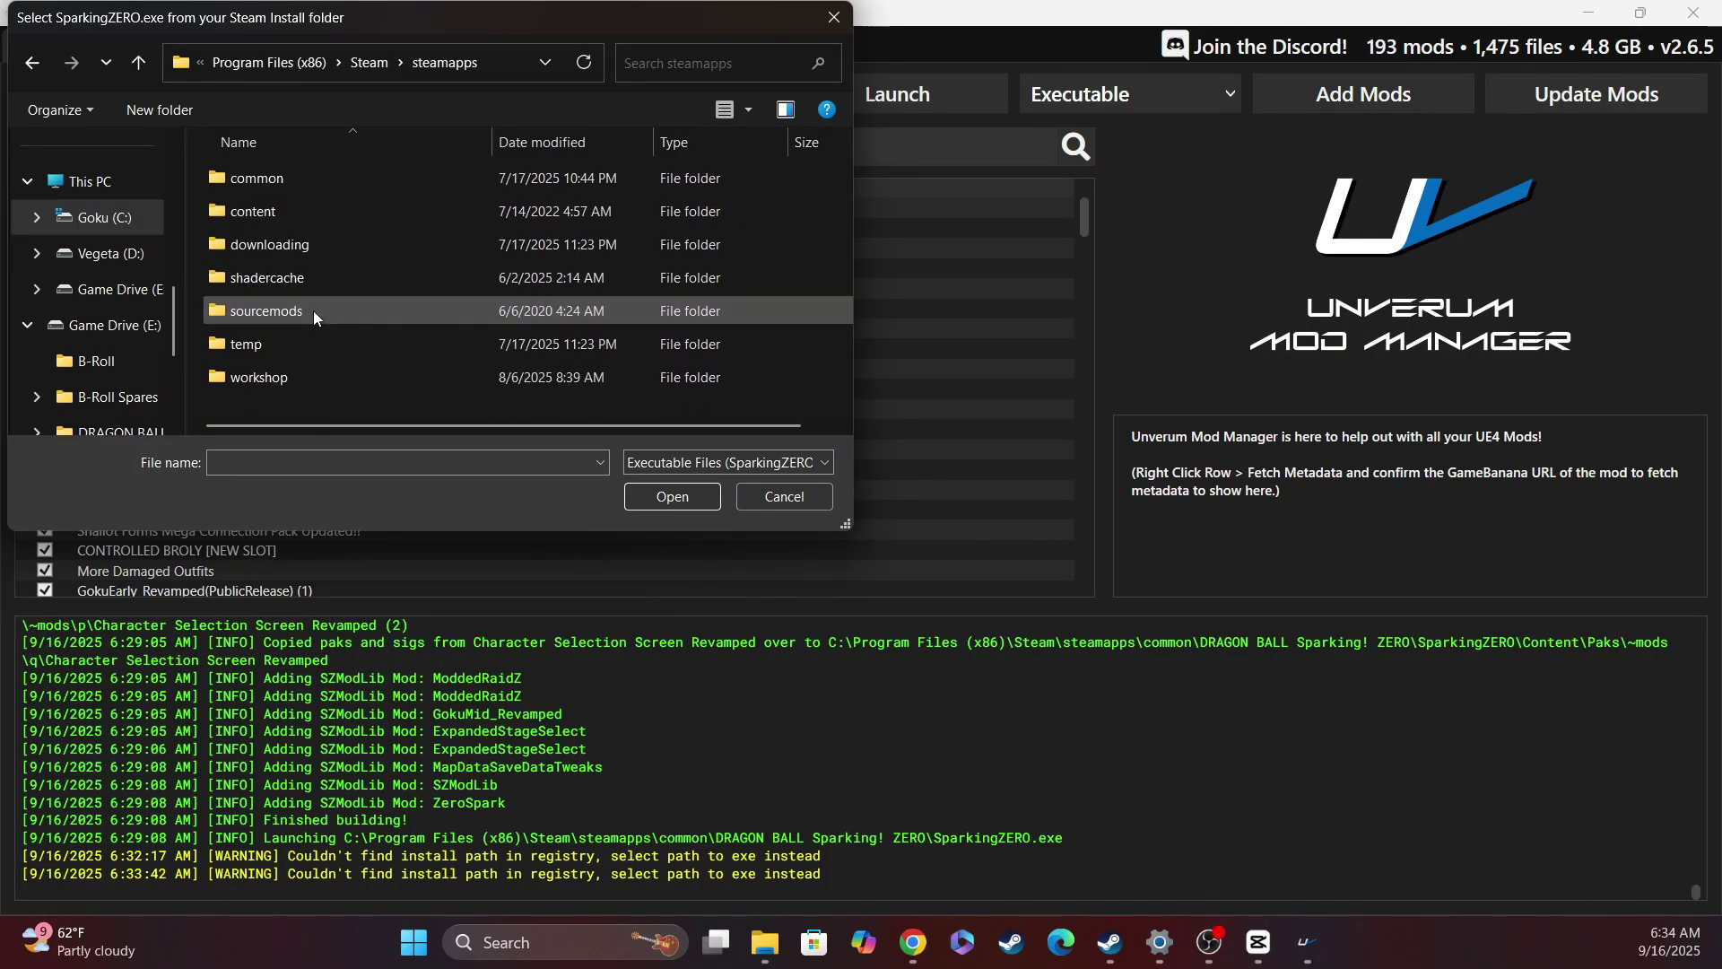
double_click(299, 176)
double_click(308, 211)
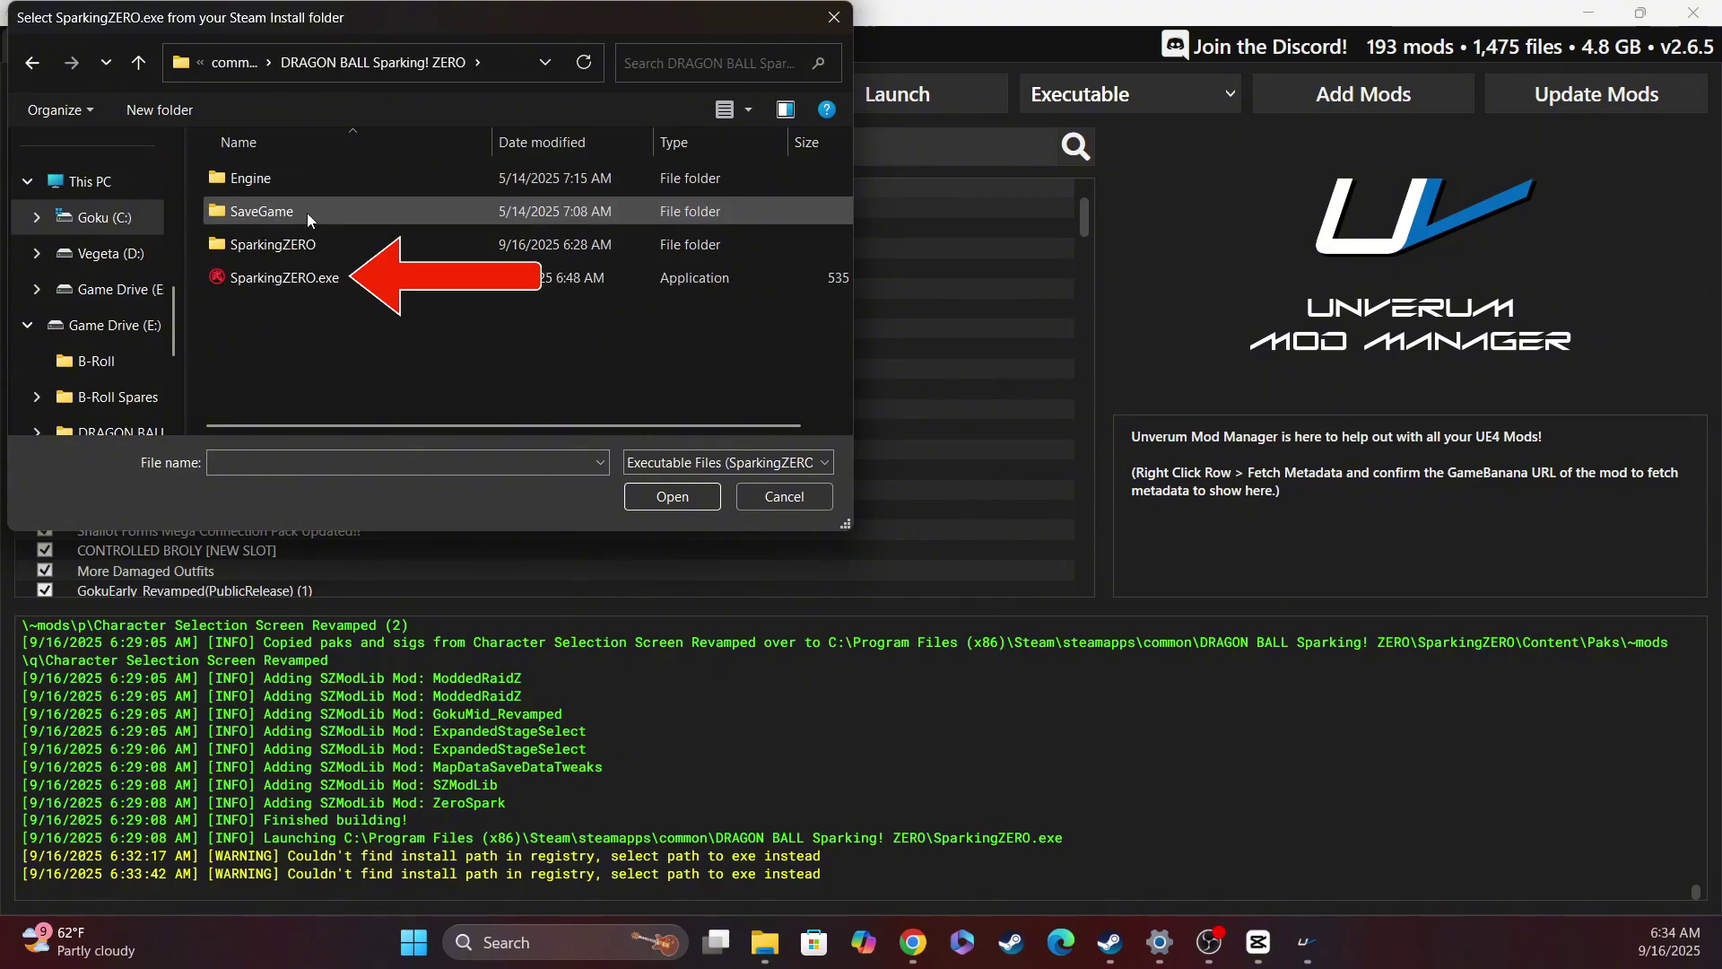
double_click(310, 285)
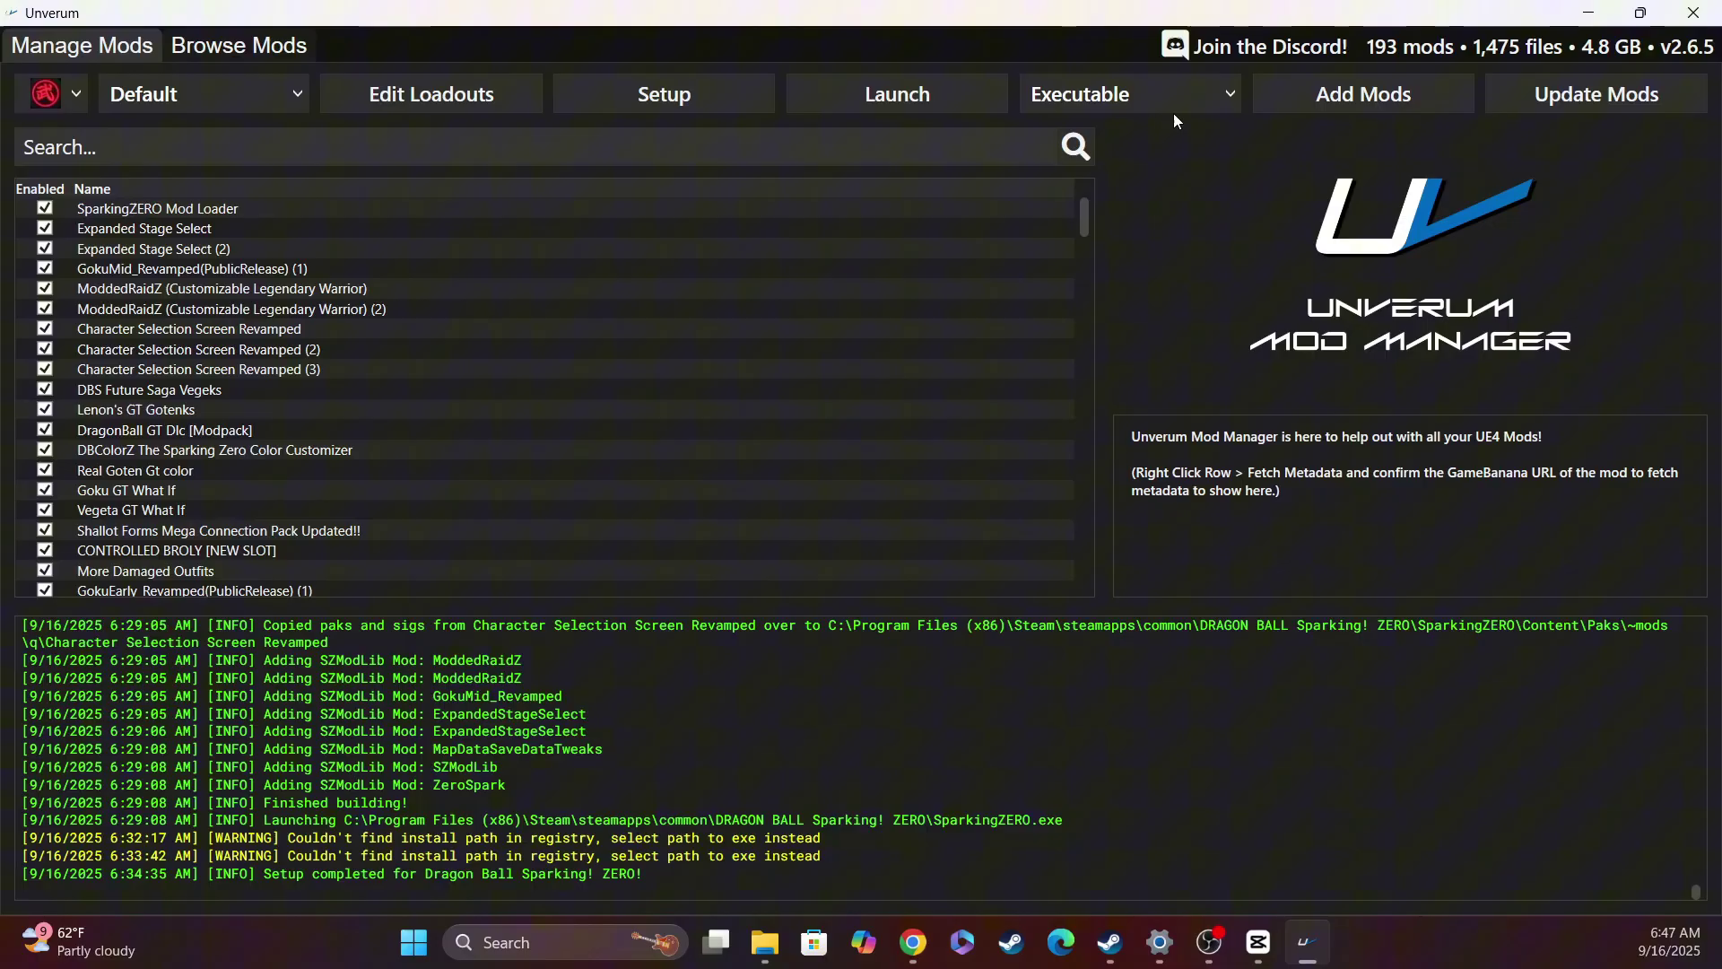
Check the launch mode choices and keep it set to Executable.
click(1135, 109)
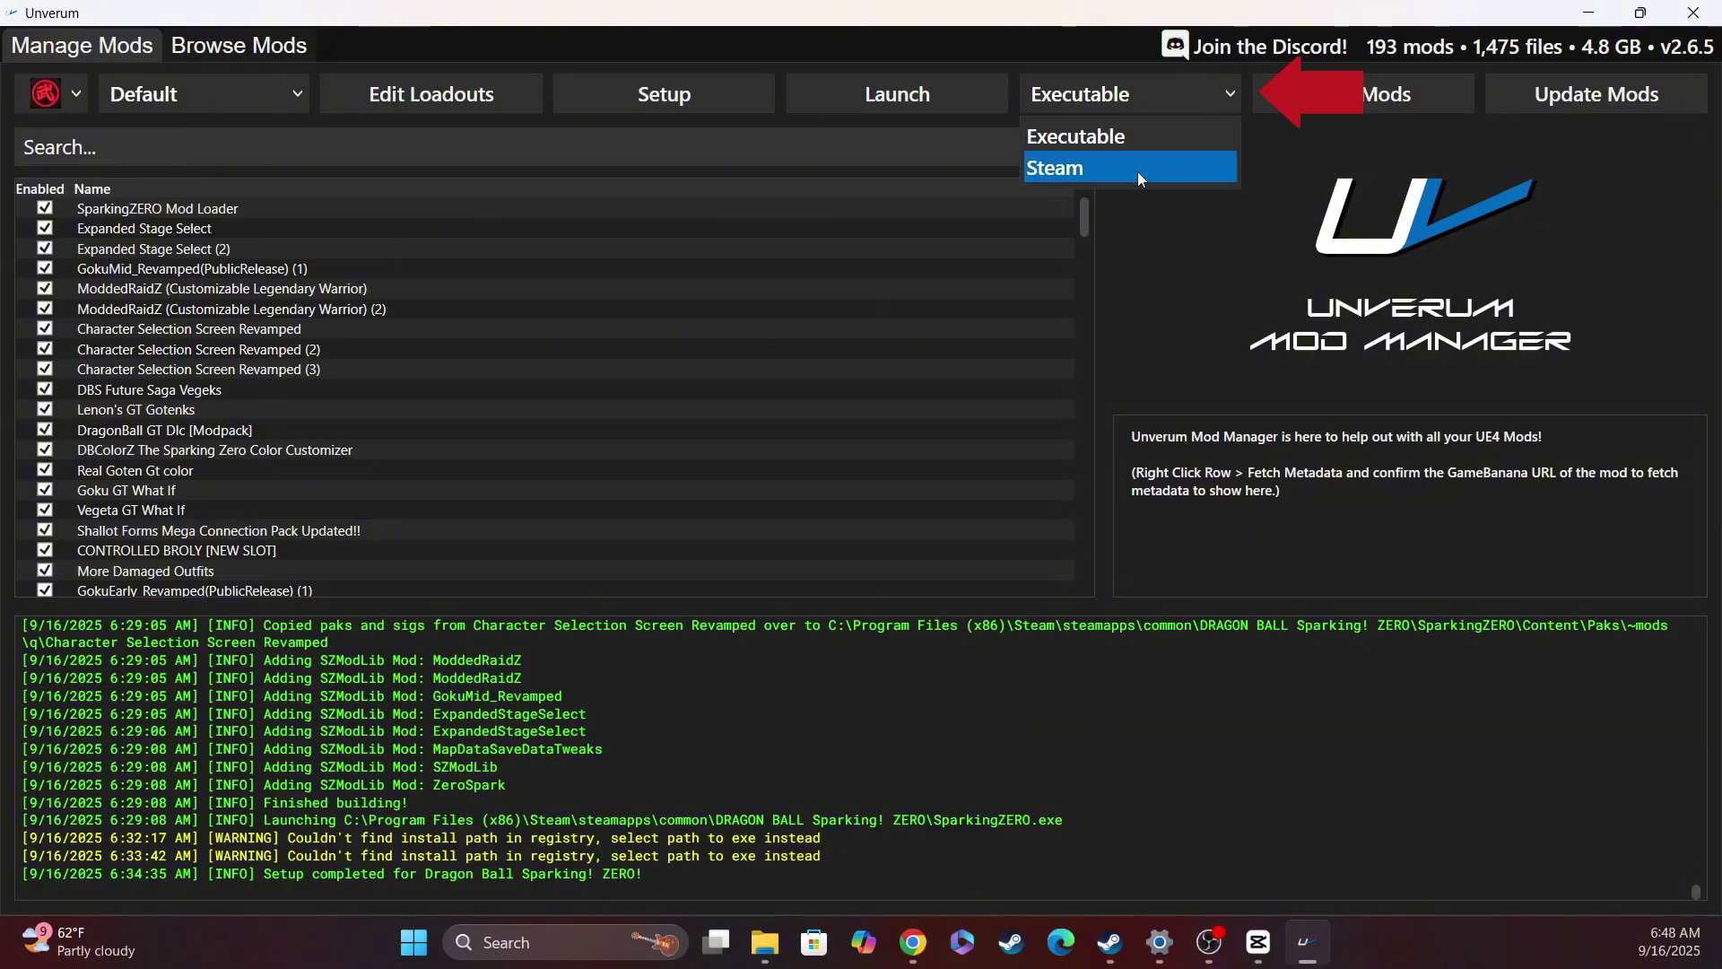
key(Escape)
key(Down)
click(1145, 92)
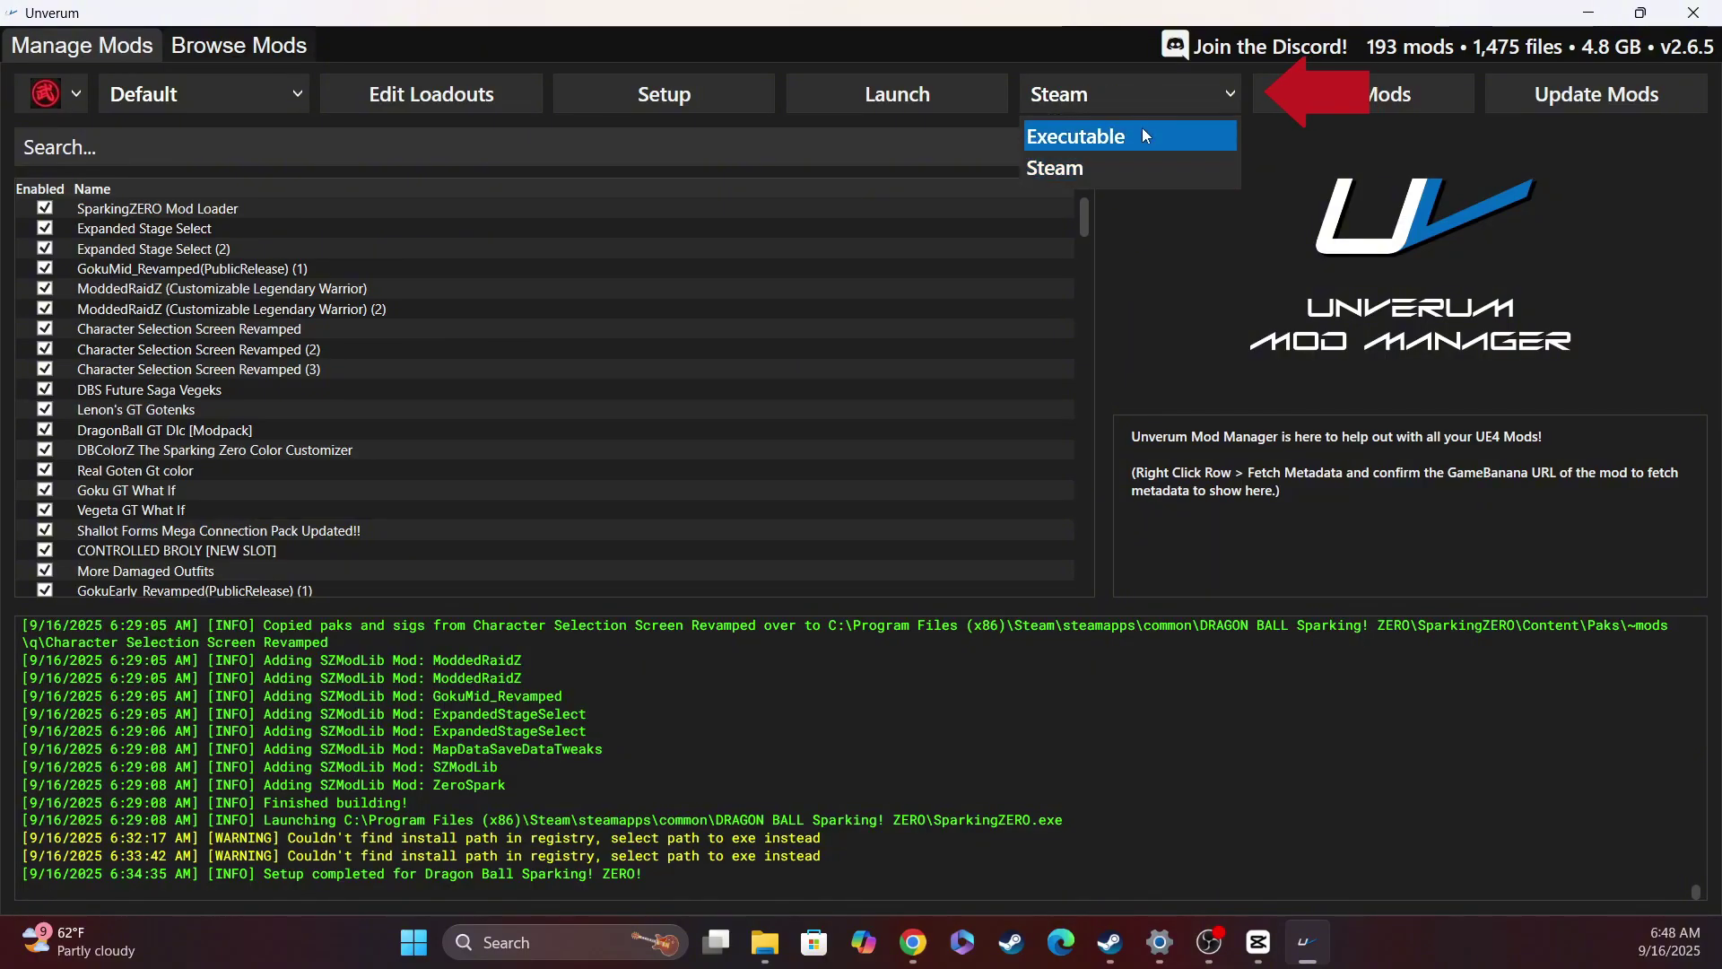
click(1142, 134)
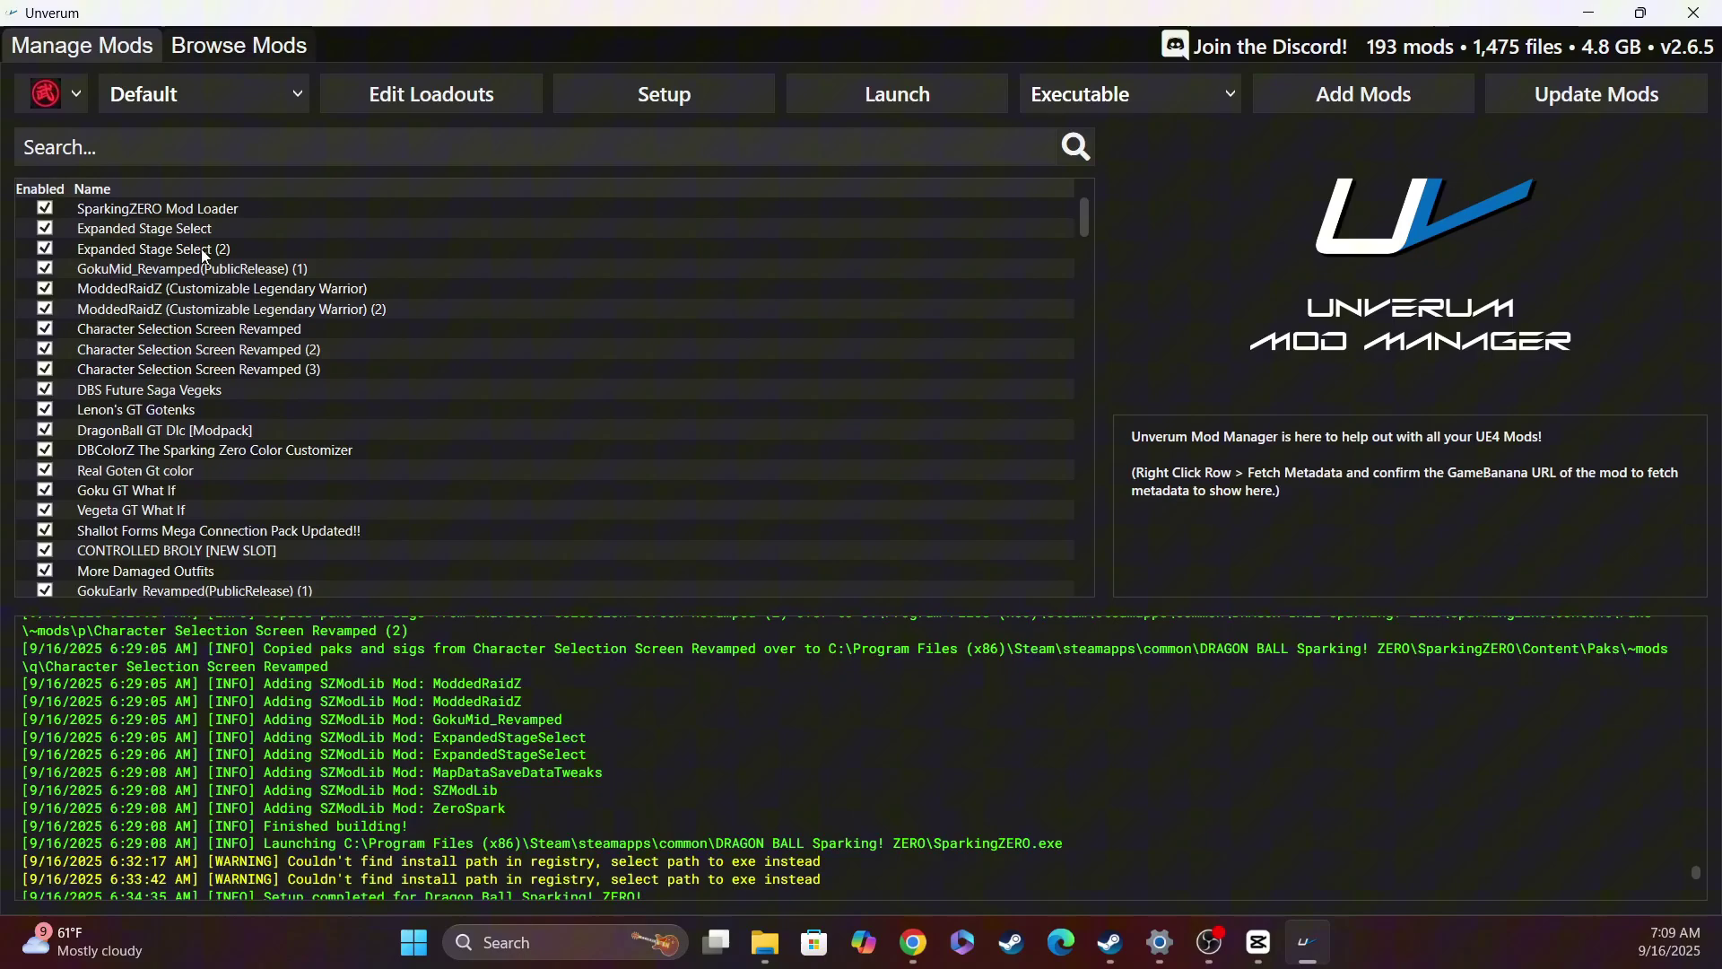
scroll(175, 264, down, 1)
scroll(144, 274, down, 1)
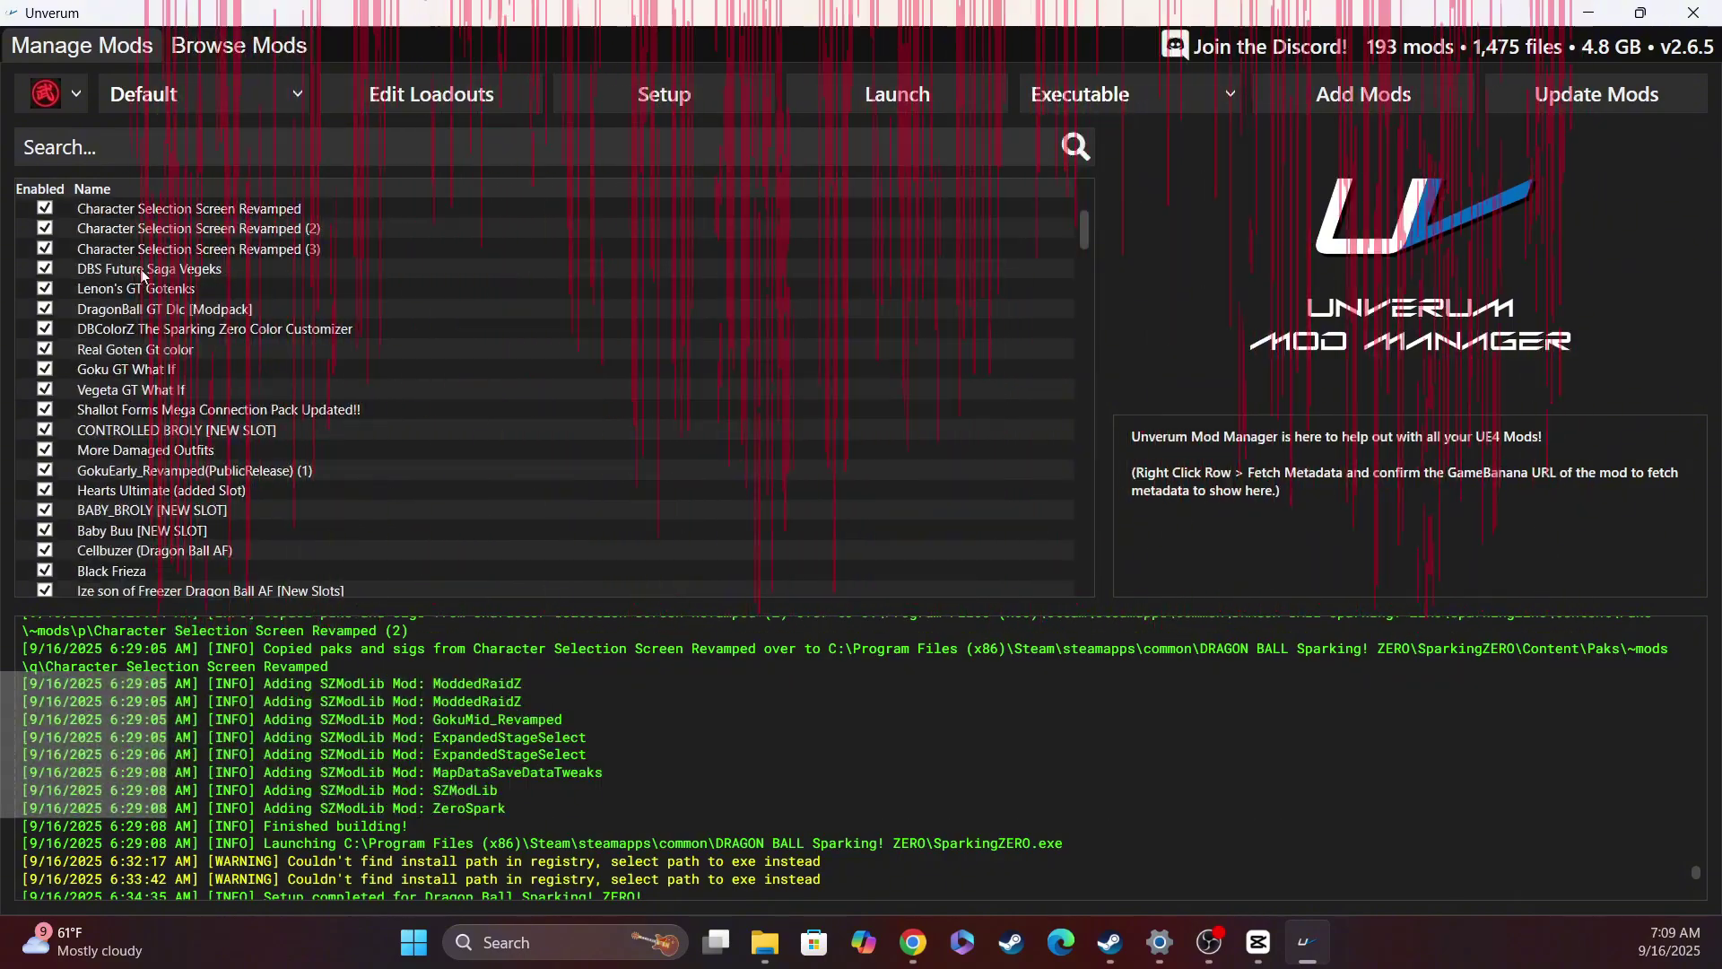
scroll(144, 273, down, 1)
scroll(145, 274, down, 1)
scroll(144, 276, down, 1)
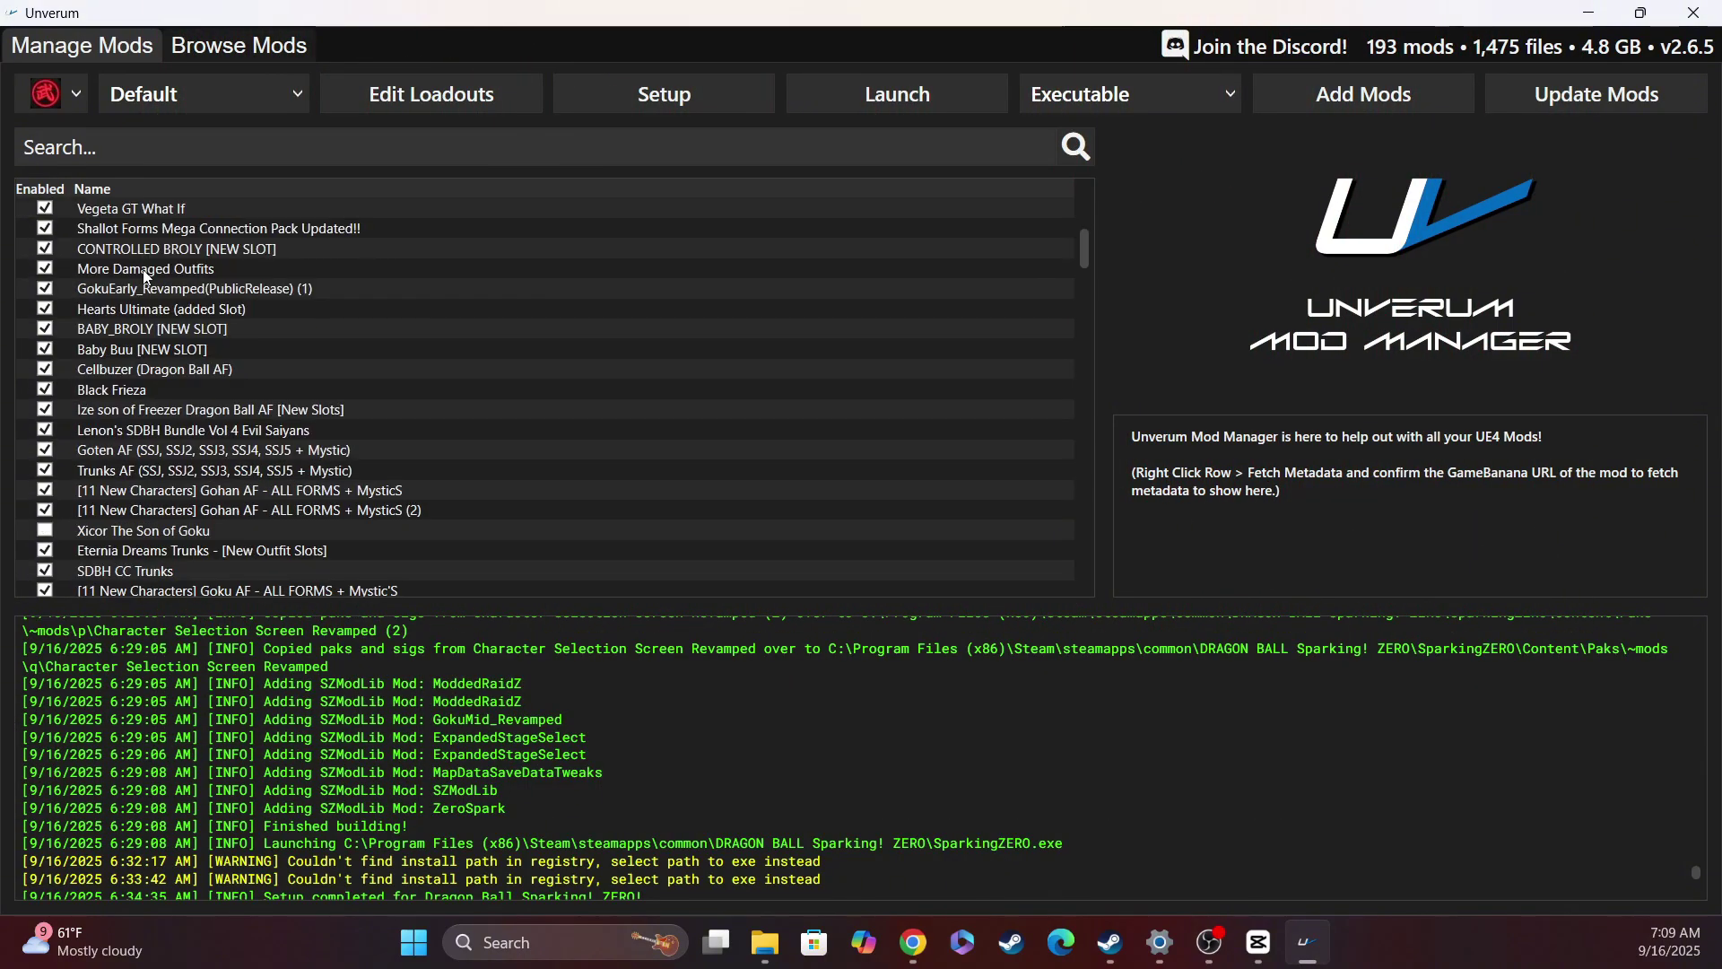
scroll(144, 276, down, 1)
scroll(143, 275, down, 1)
scroll(144, 275, down, 1)
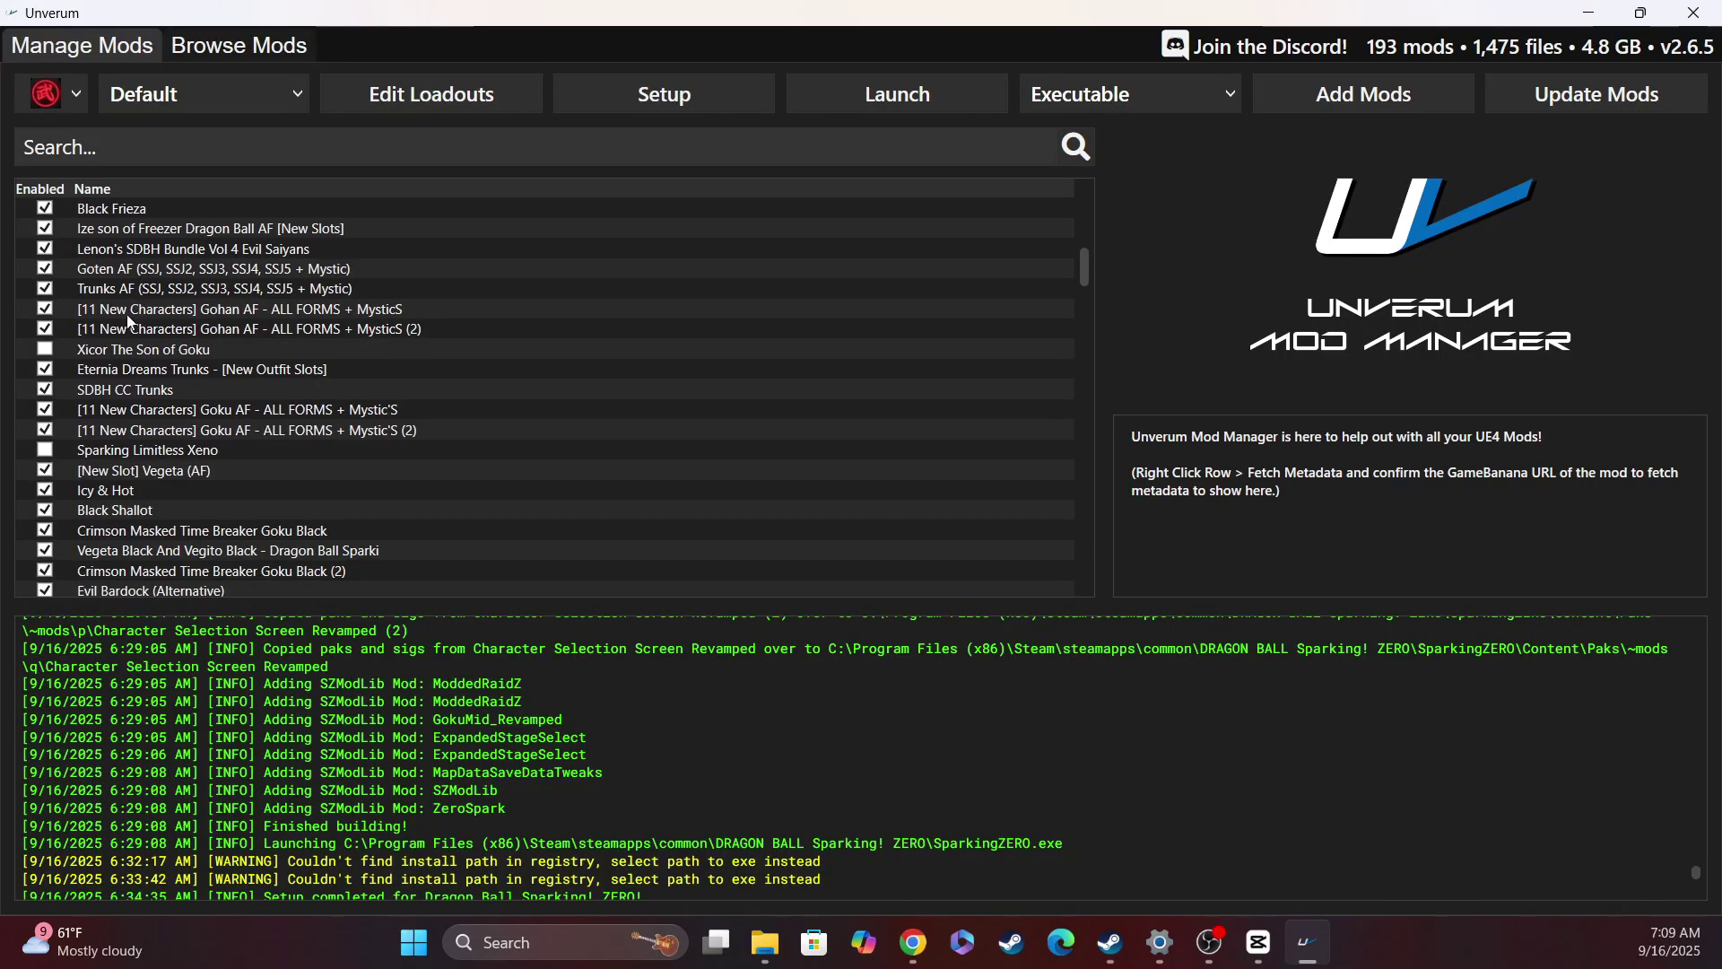
Disable and delete the [New Slot] Vegeta (AF) mod, confirming removal to leave 192 mods.
click(120, 469)
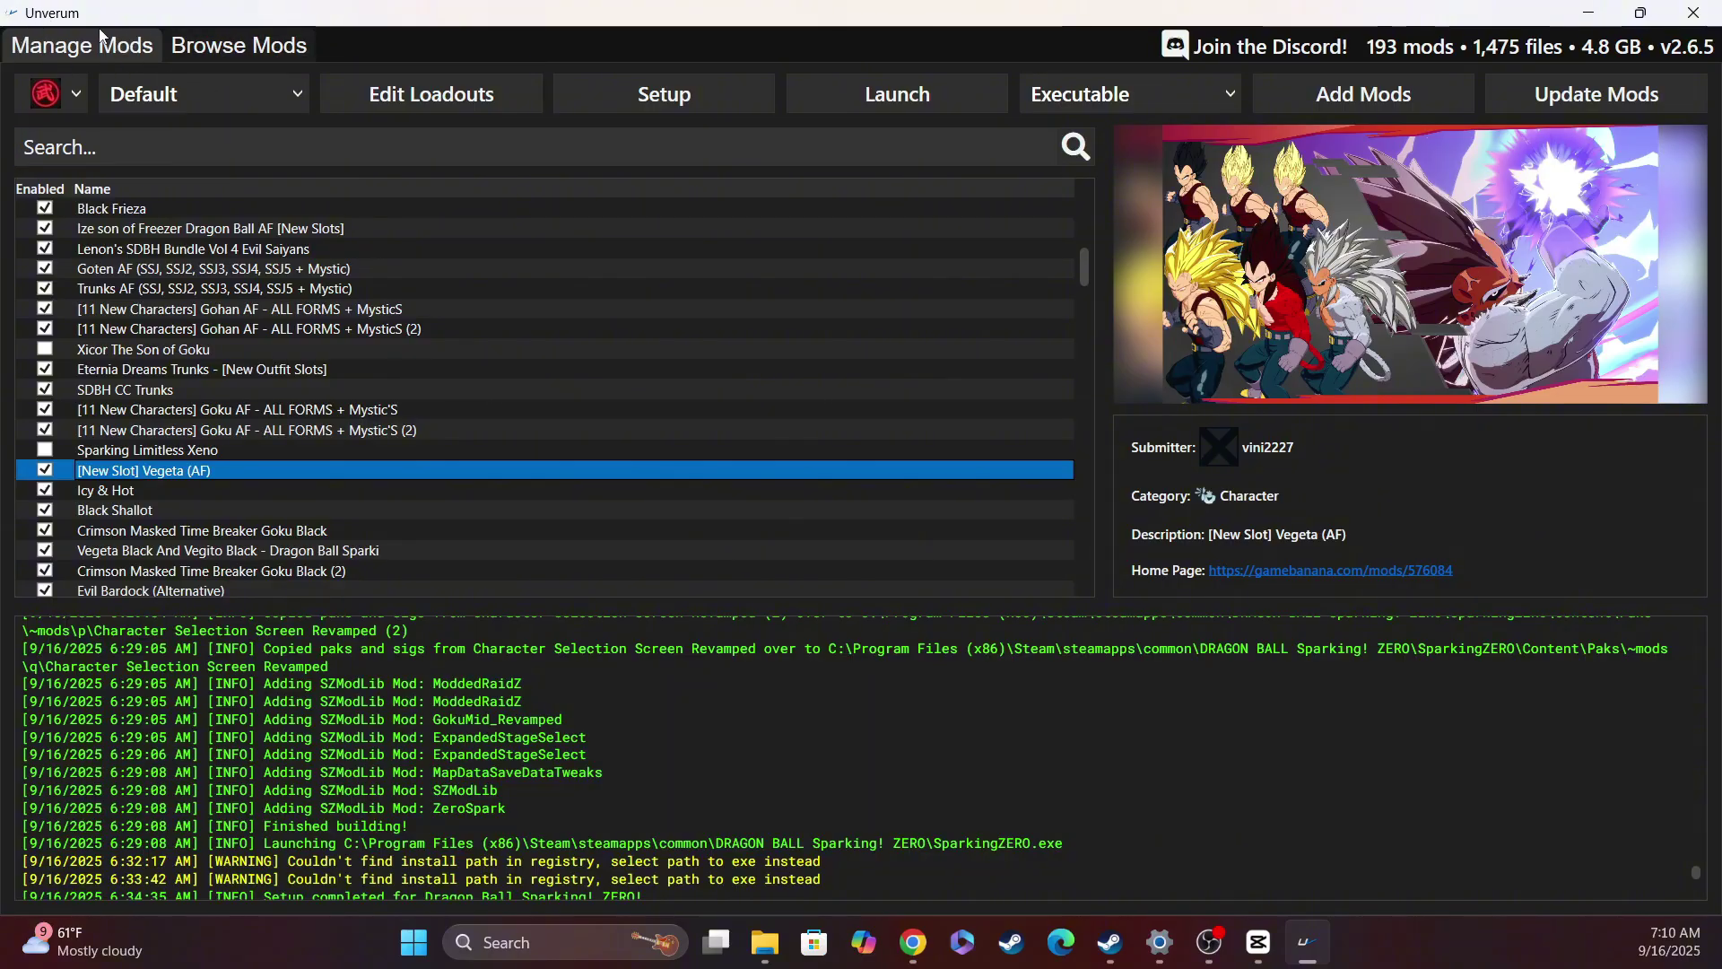
click(45, 470)
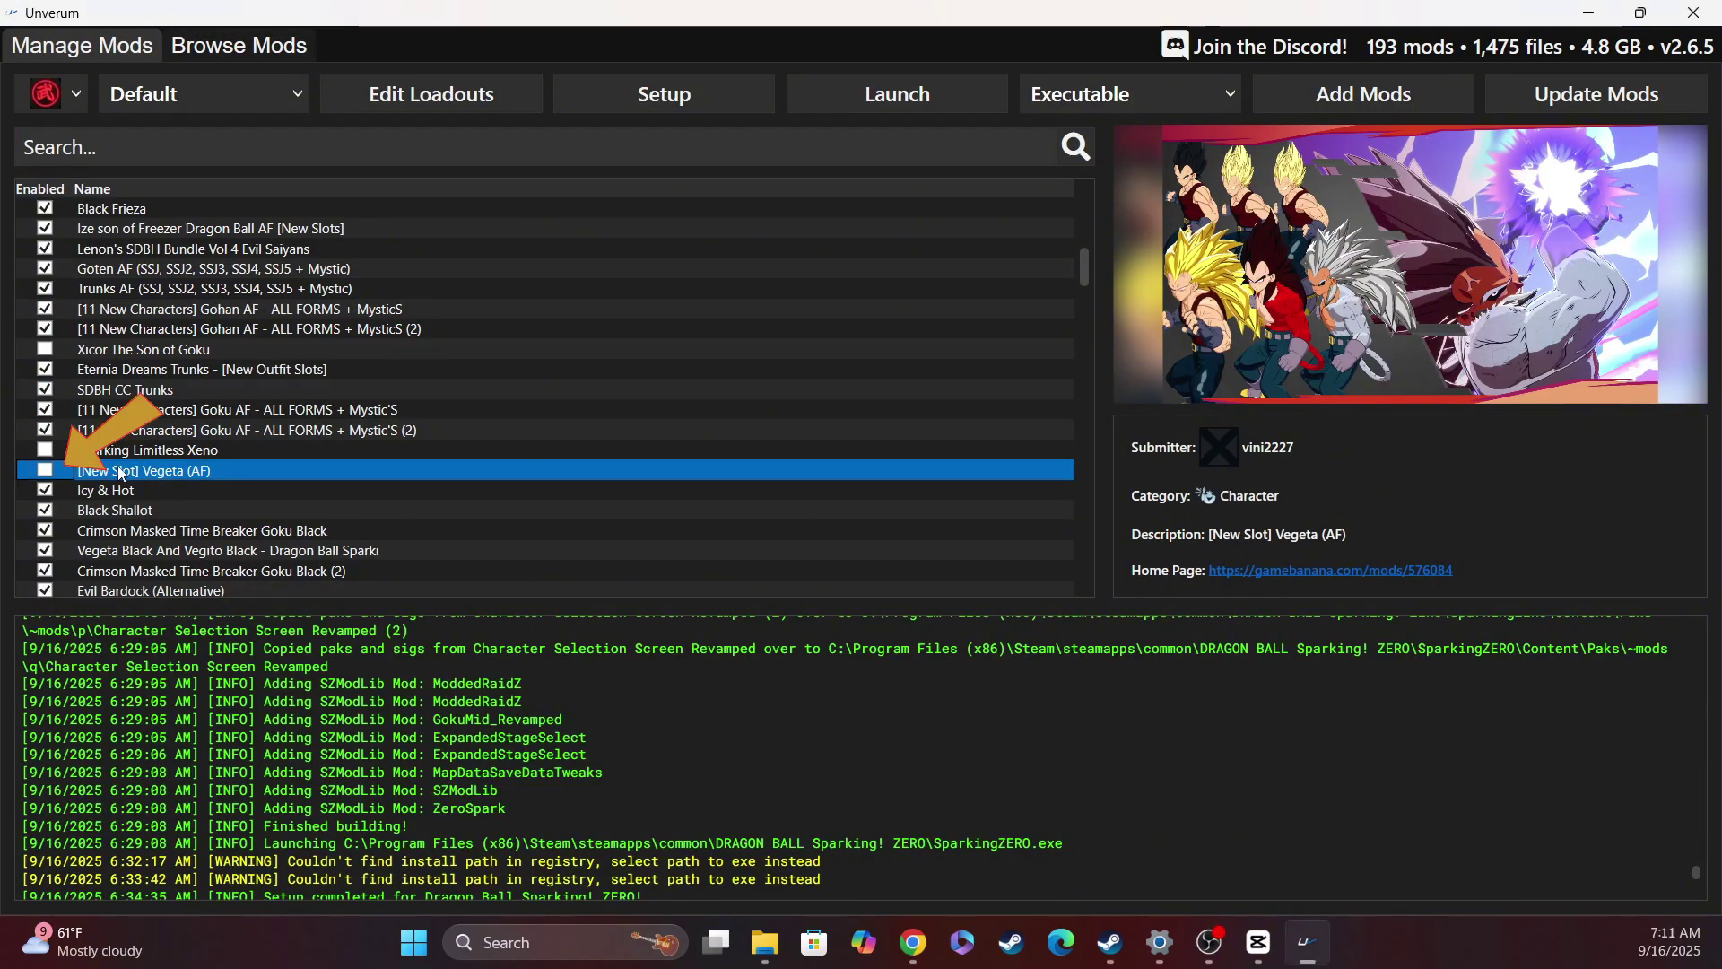
right_click(119, 471)
click(154, 581)
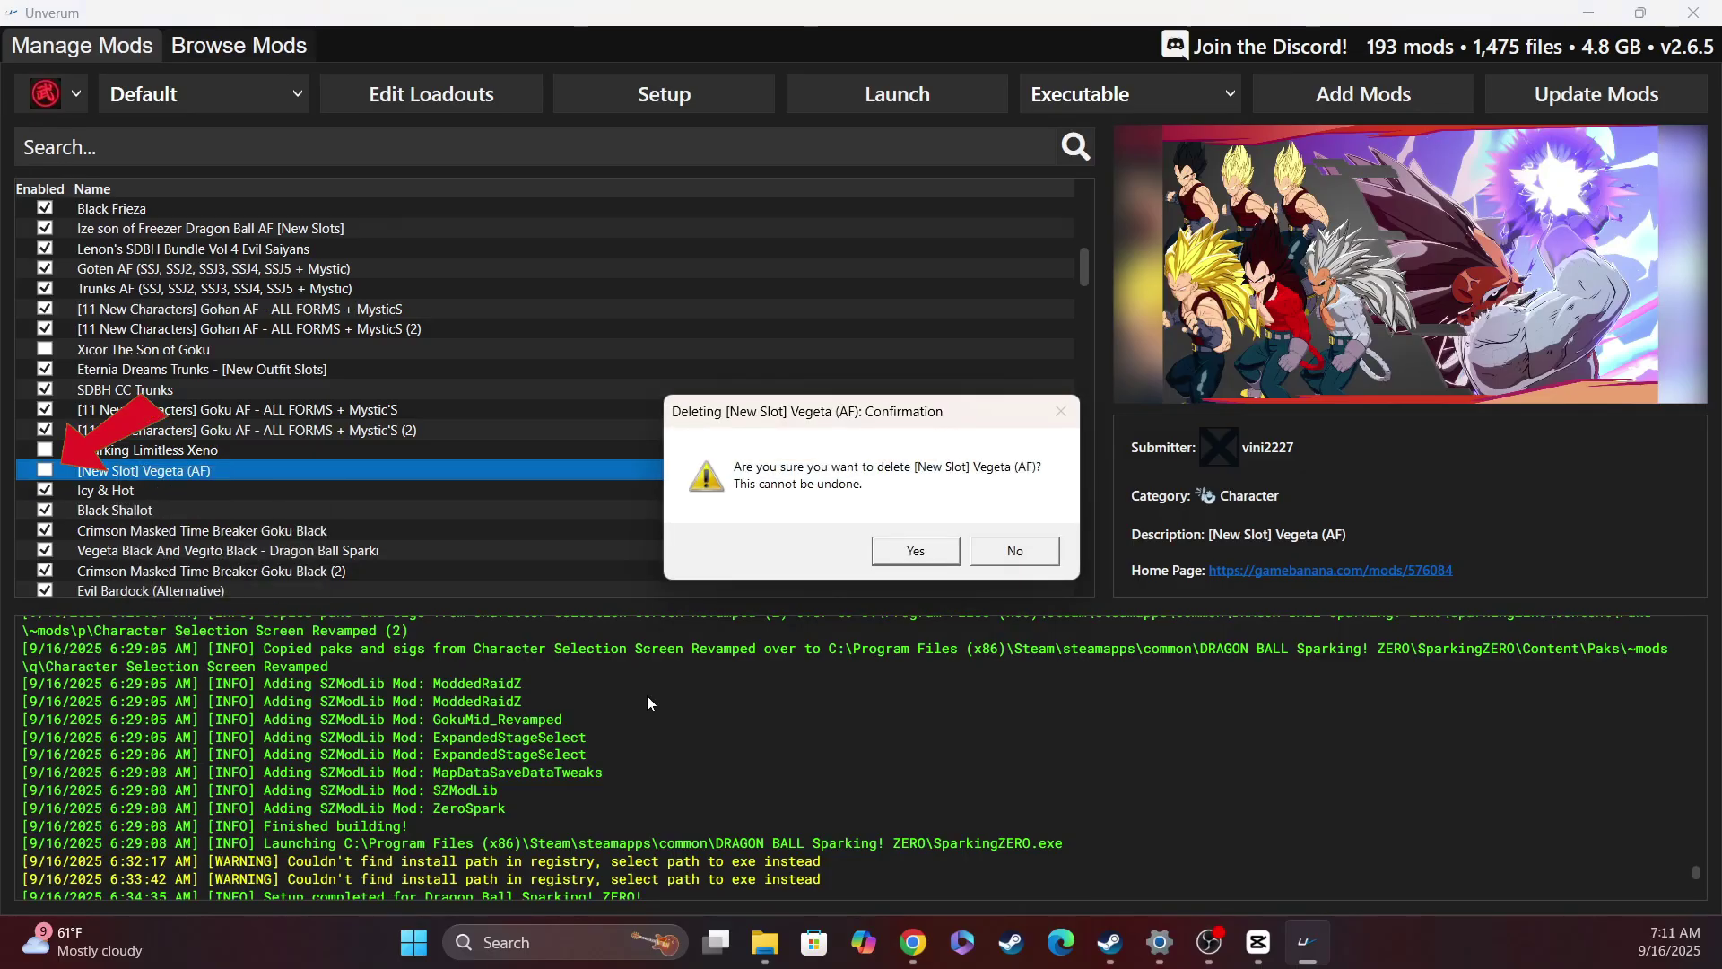
click(912, 553)
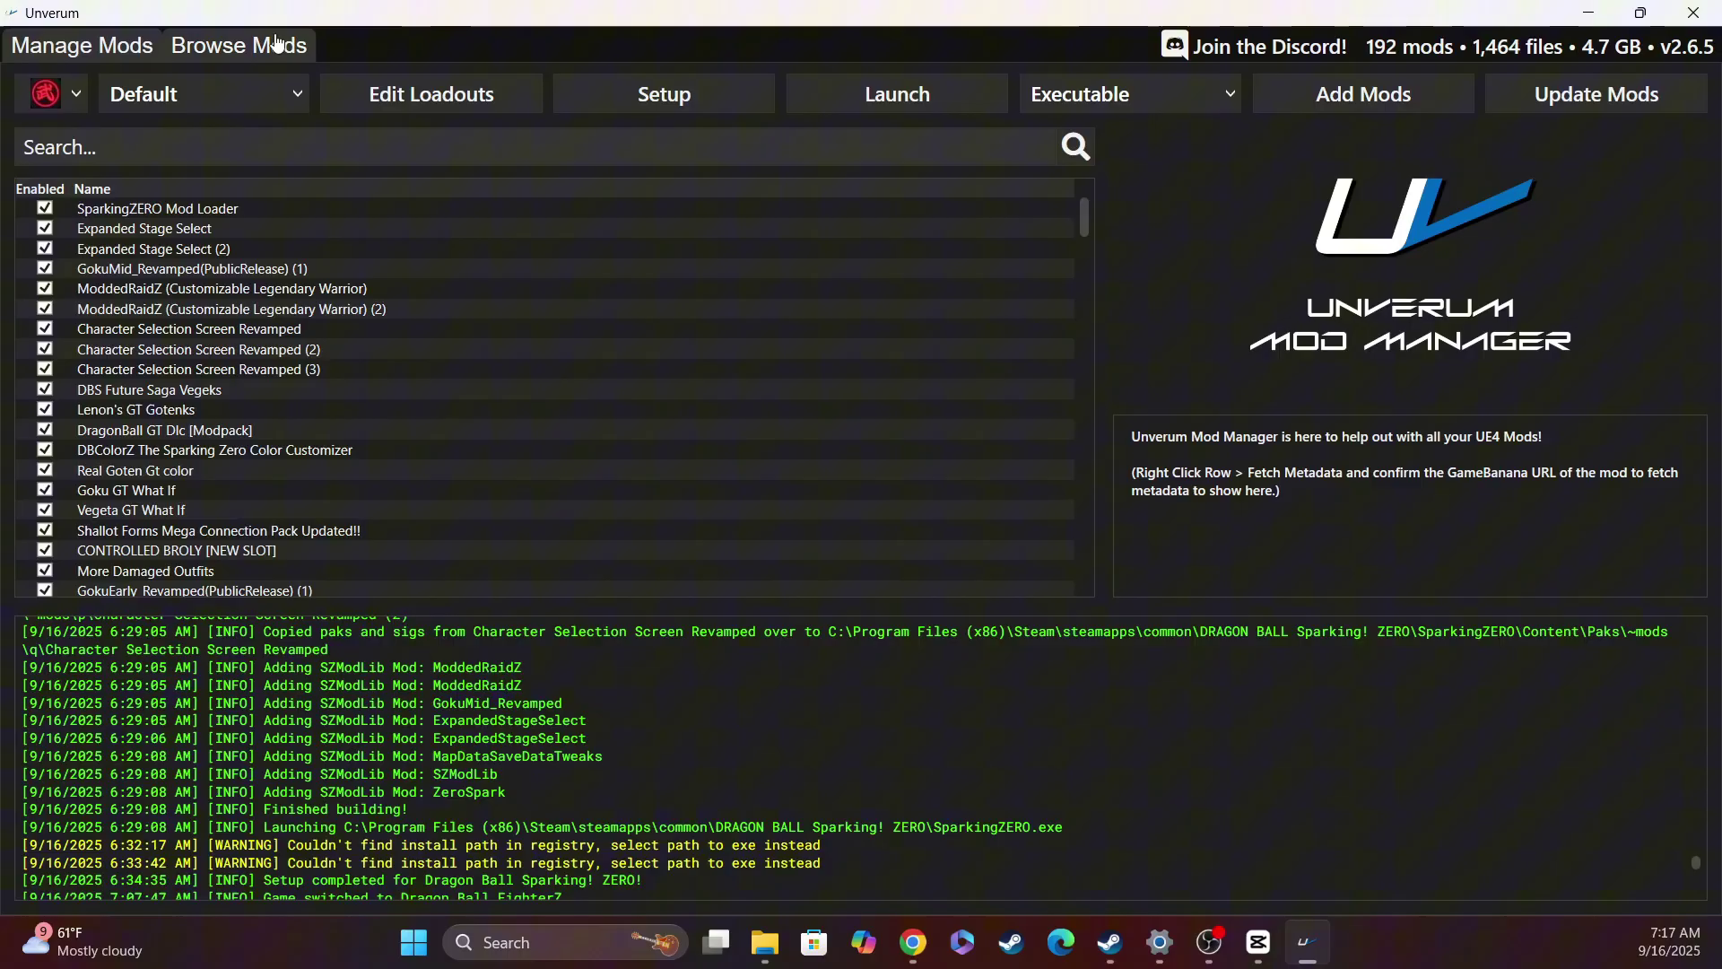
In Browse Mods sorted by Popular, view the SparkingZERO Mod Loader's info and close it.
click(277, 45)
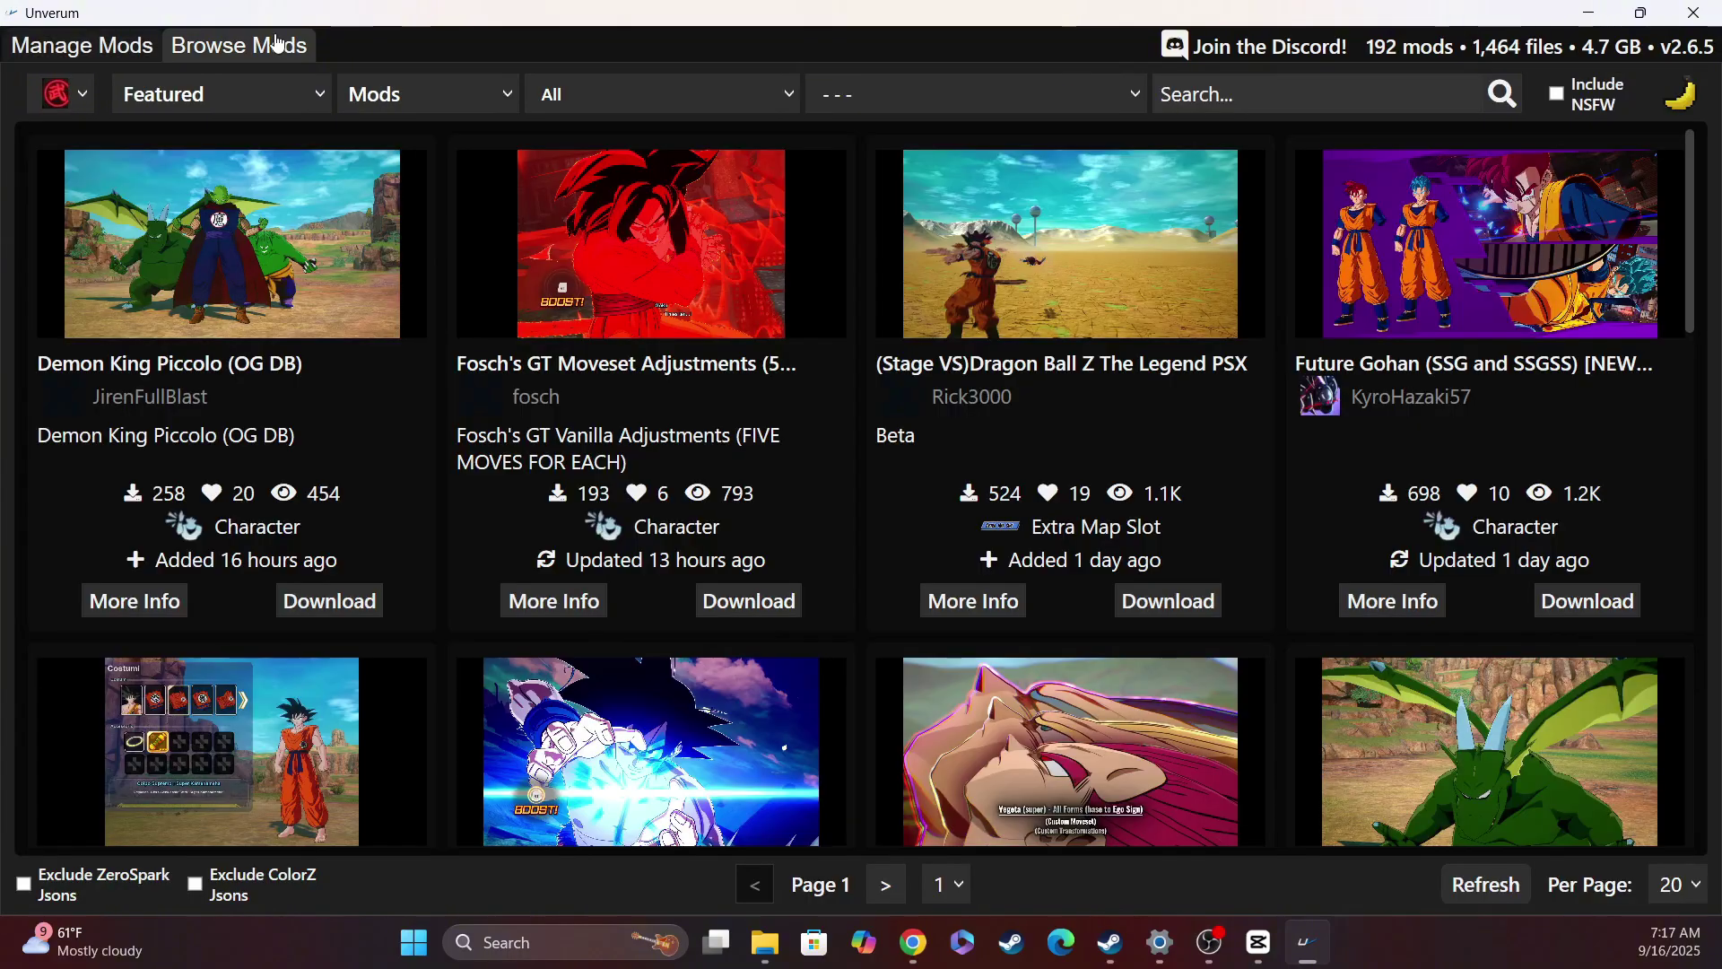
click(207, 97)
click(180, 202)
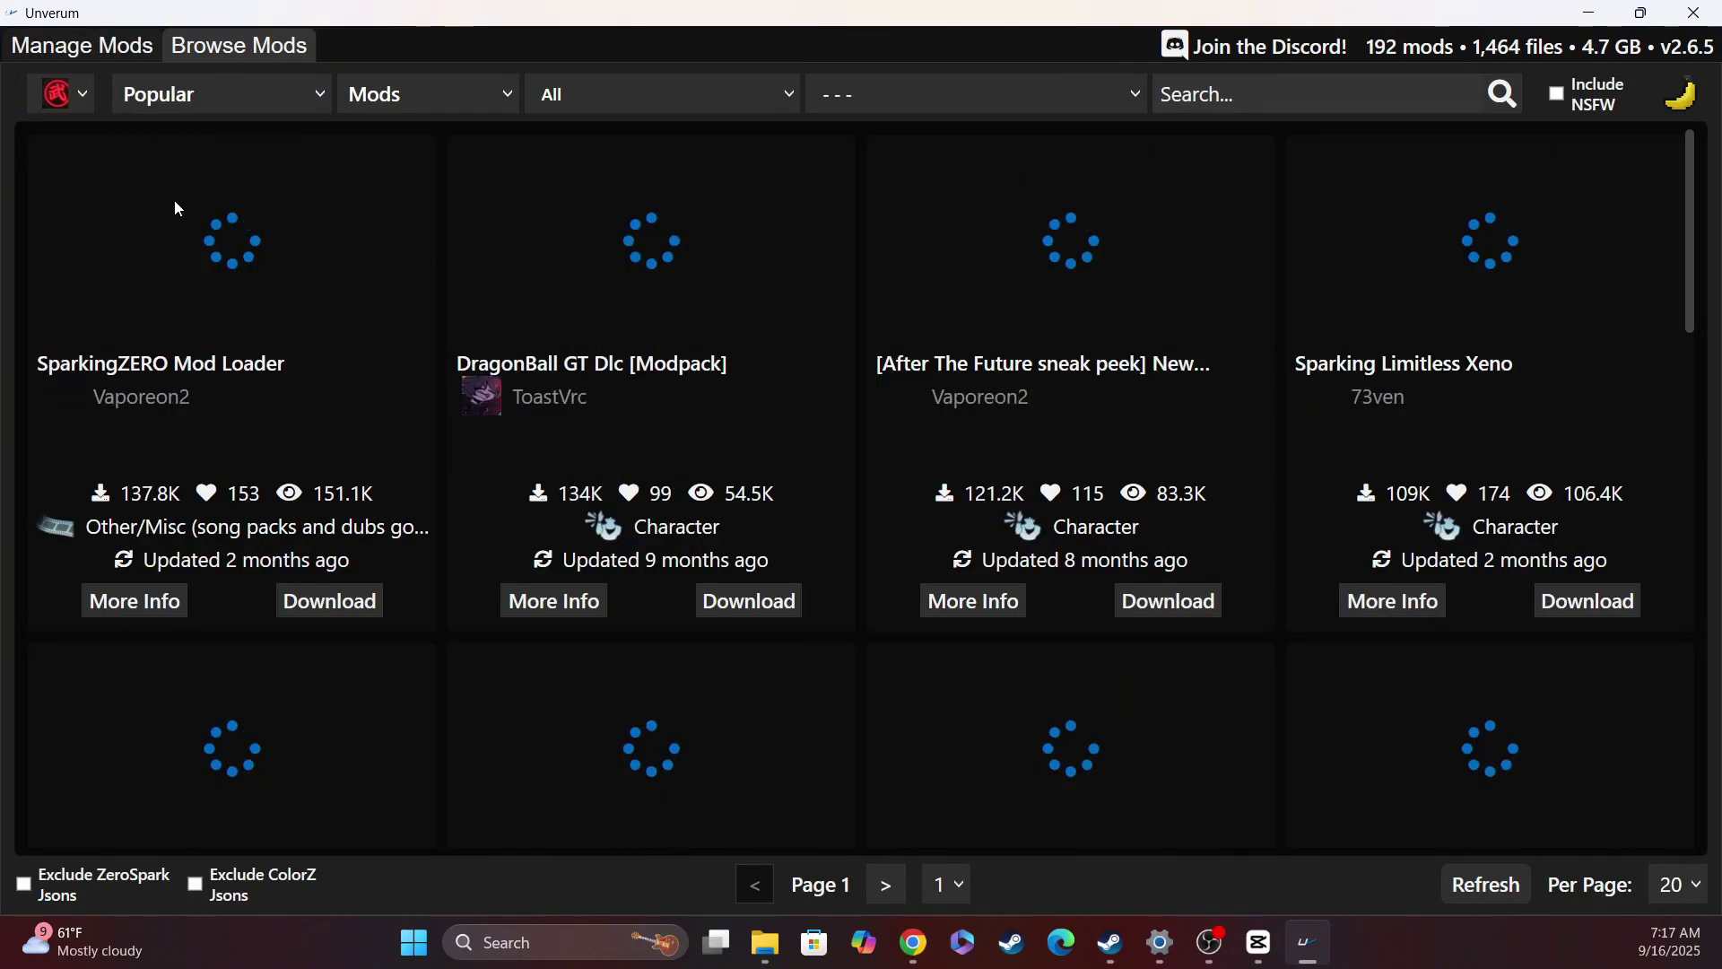
click(163, 601)
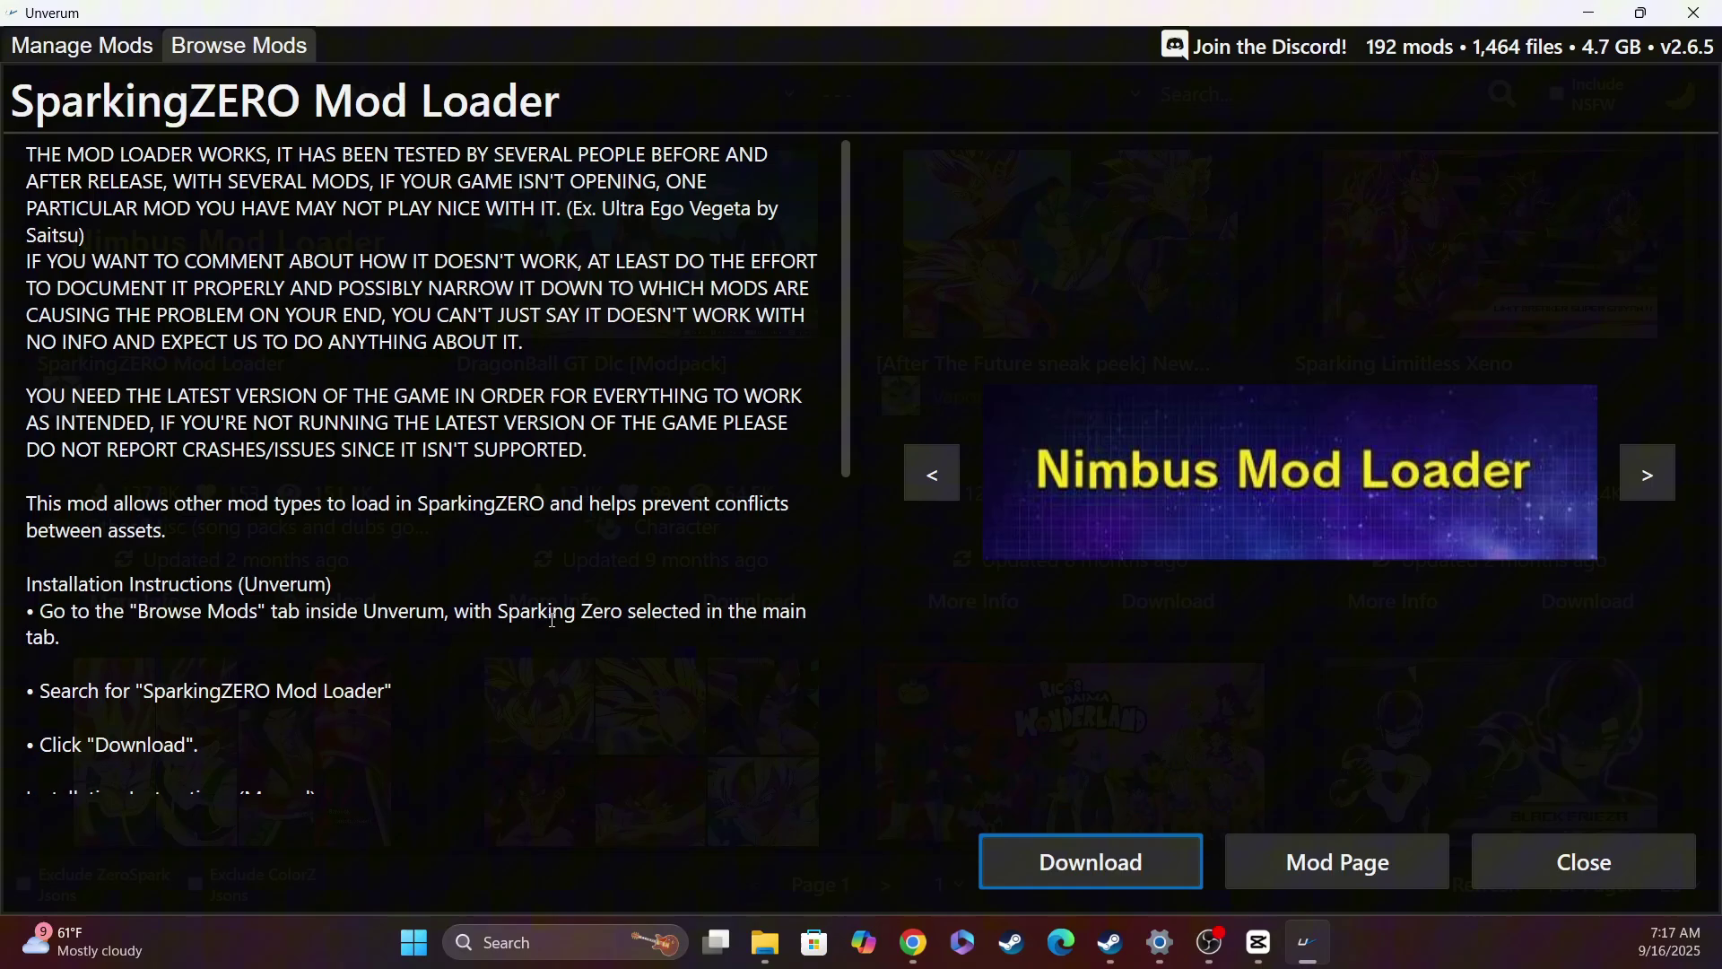
click(1545, 875)
Back in Manage Mods, show the installed SparkingZERO Mod Loader's details.
click(16, 45)
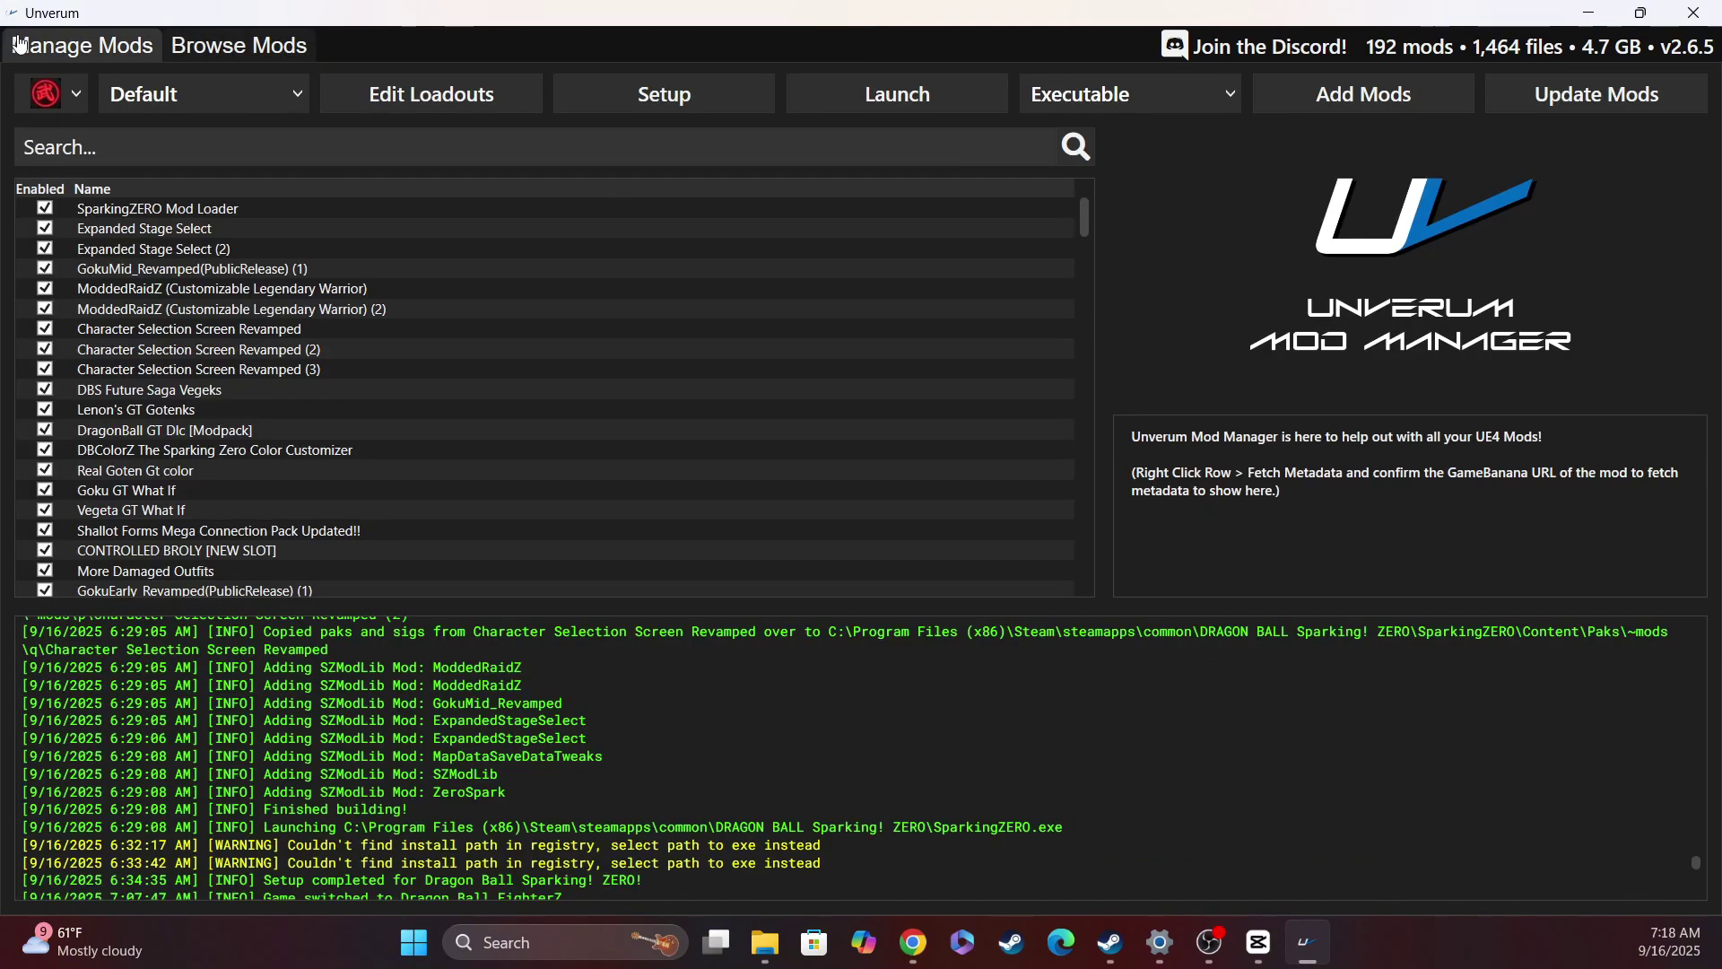
click(77, 211)
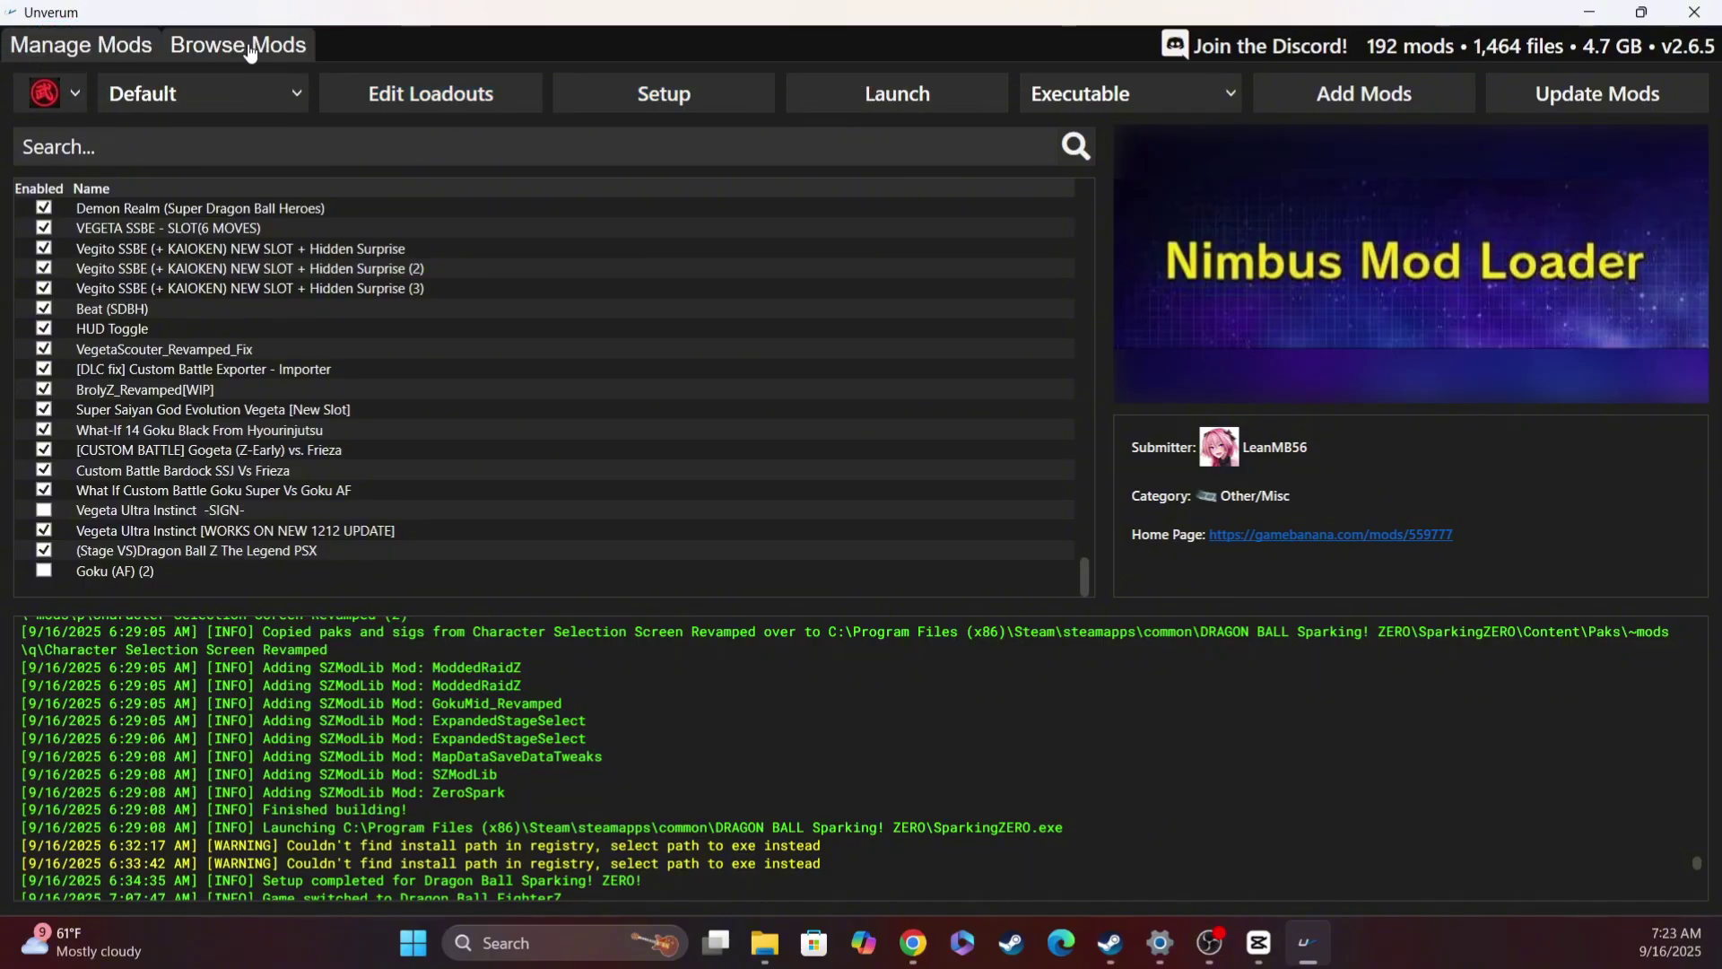
Download the Future Gohan (SSG and SSGSS) [NEW SLOTS] mod from Browse Mods, confirming the install.
click(249, 51)
scroll(350, 311, down, 1)
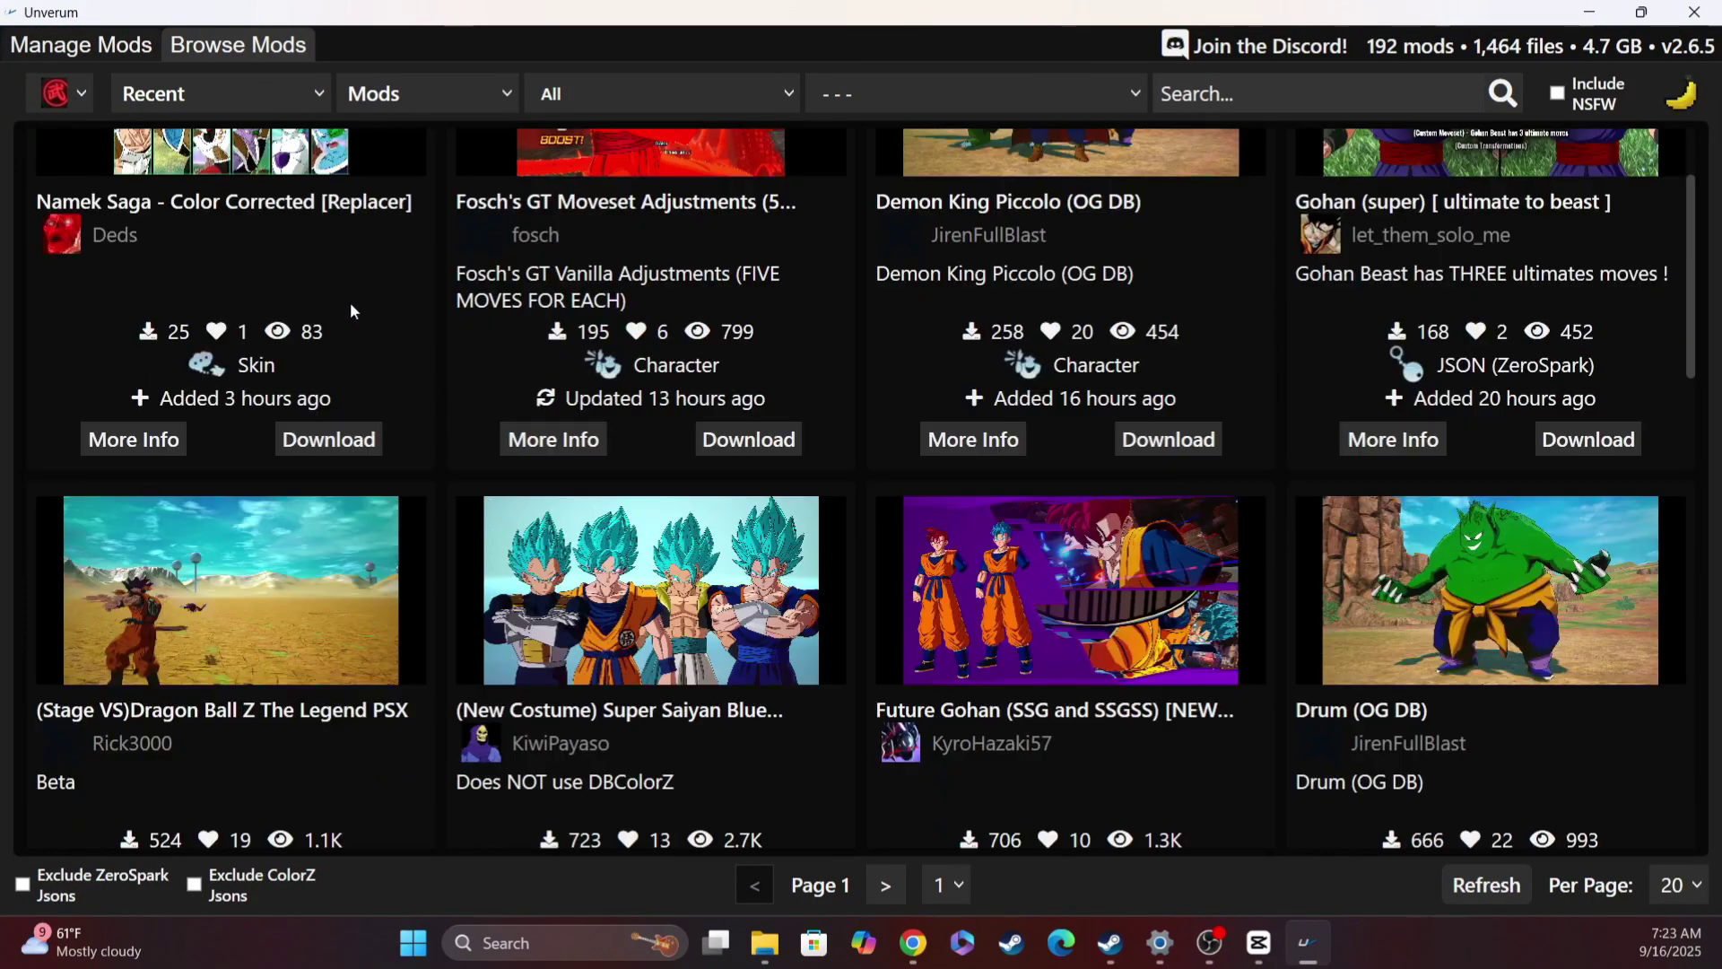
scroll(779, 631, up, 1)
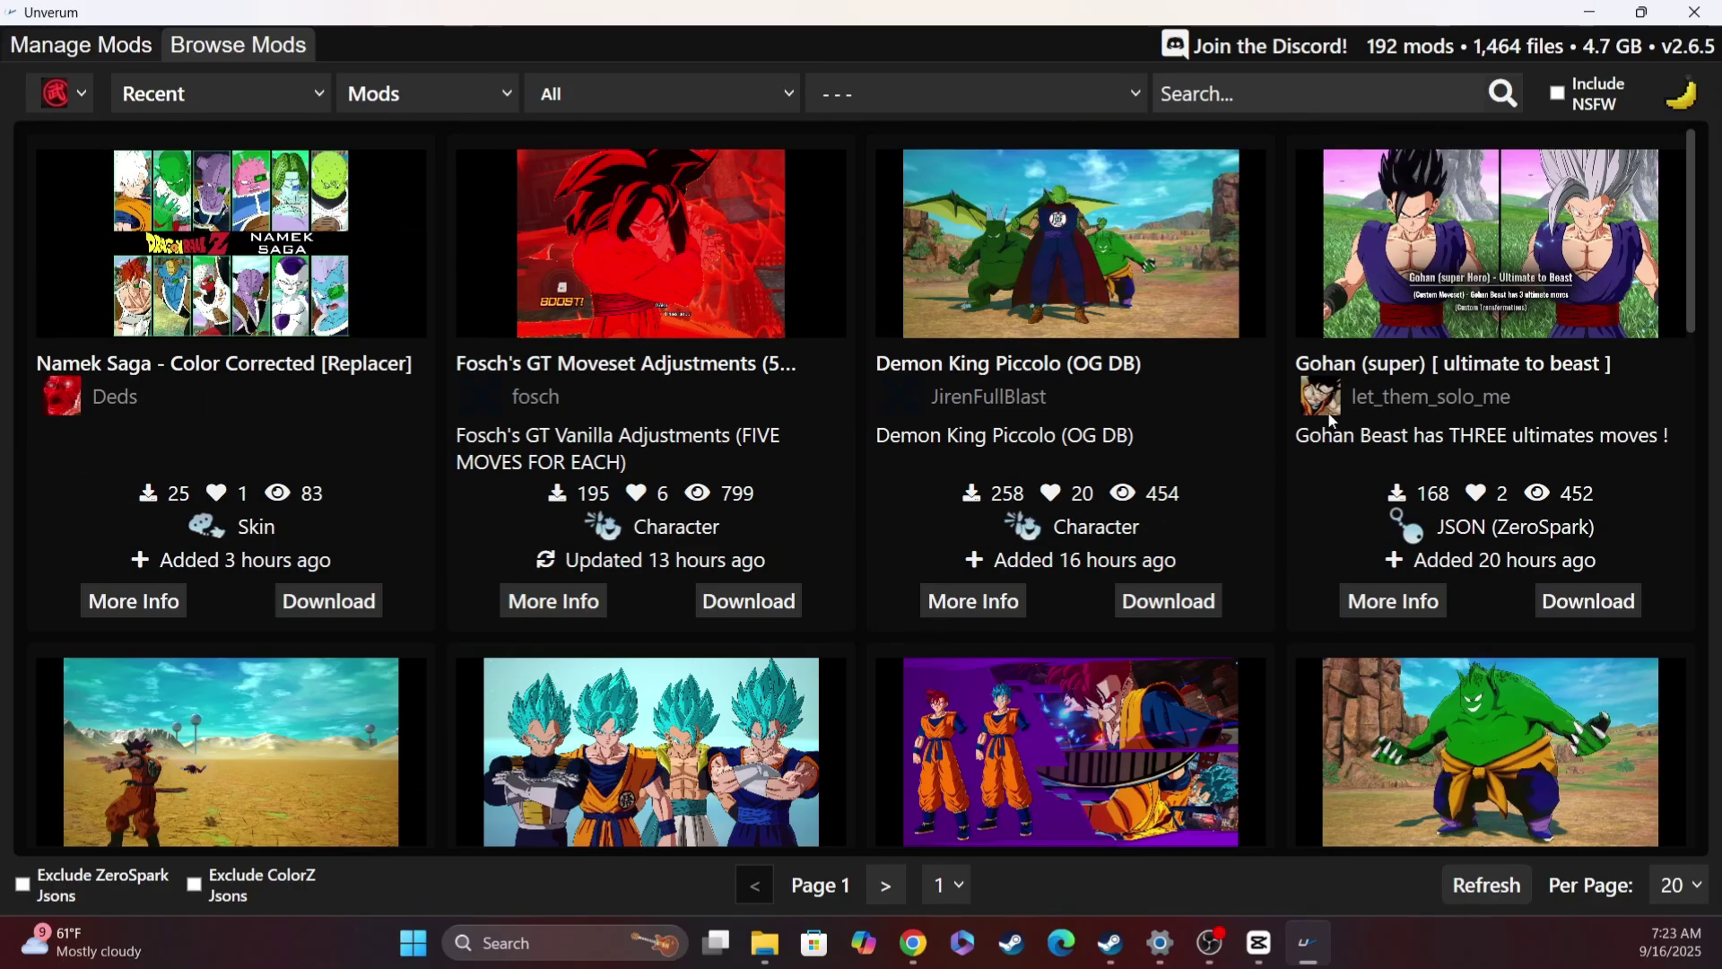
scroll(1076, 538, down, 1)
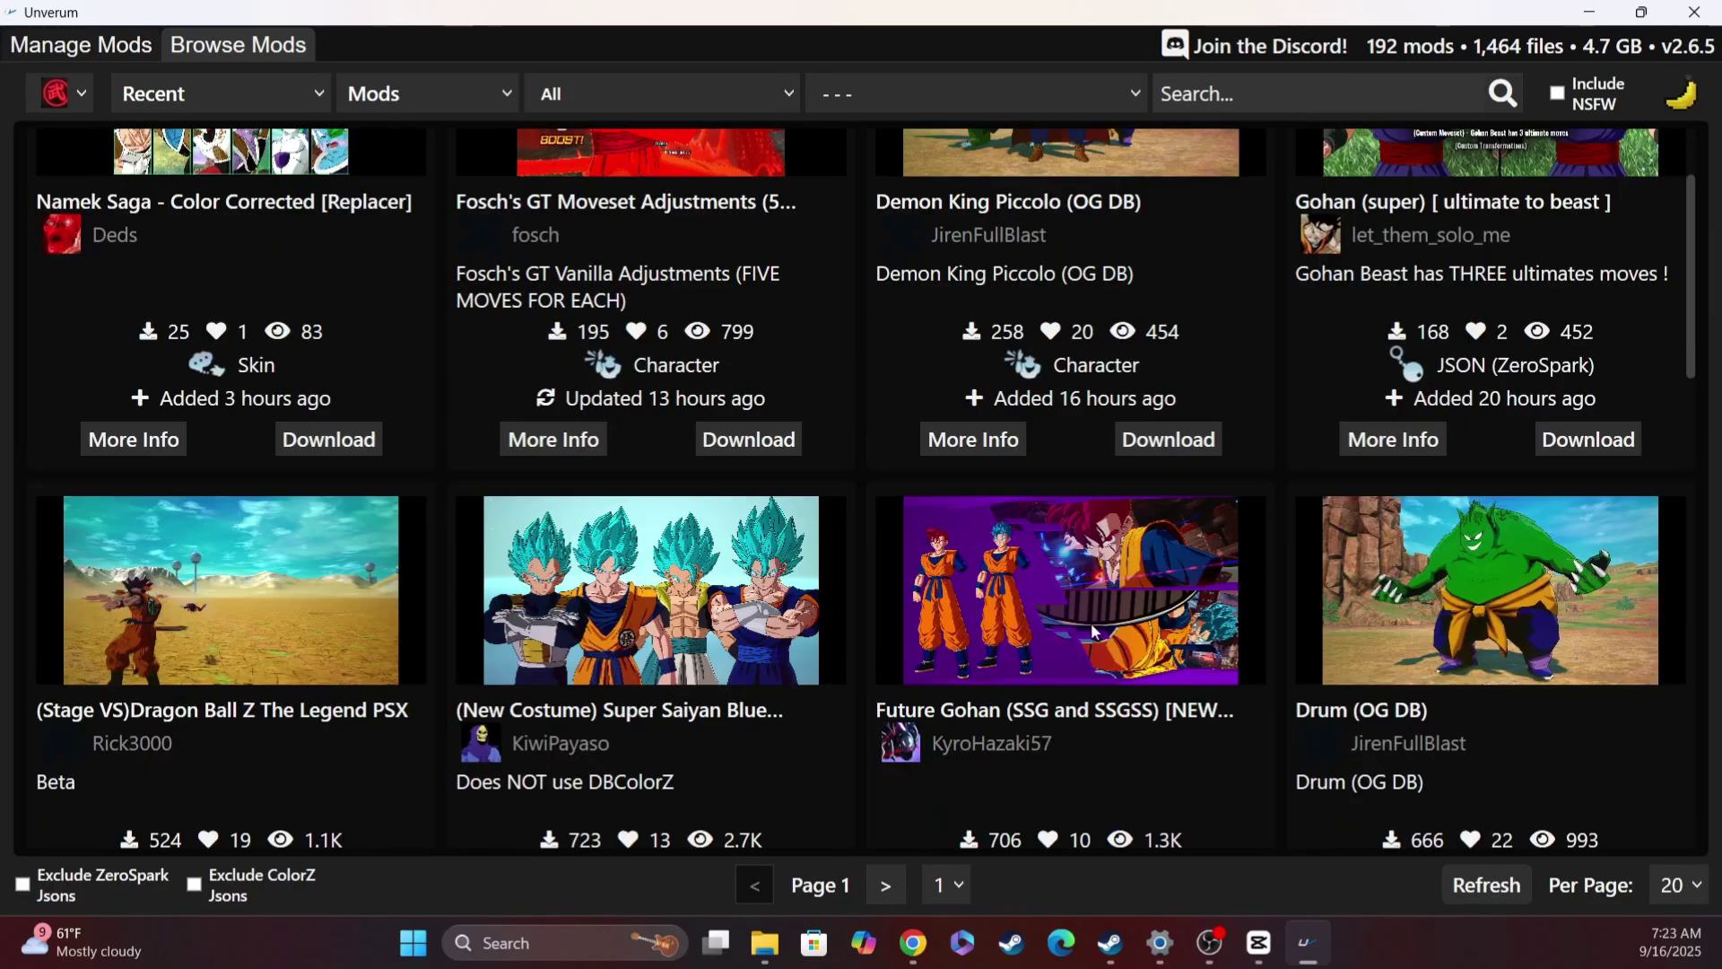
scroll(1019, 613, down, 1)
click(997, 795)
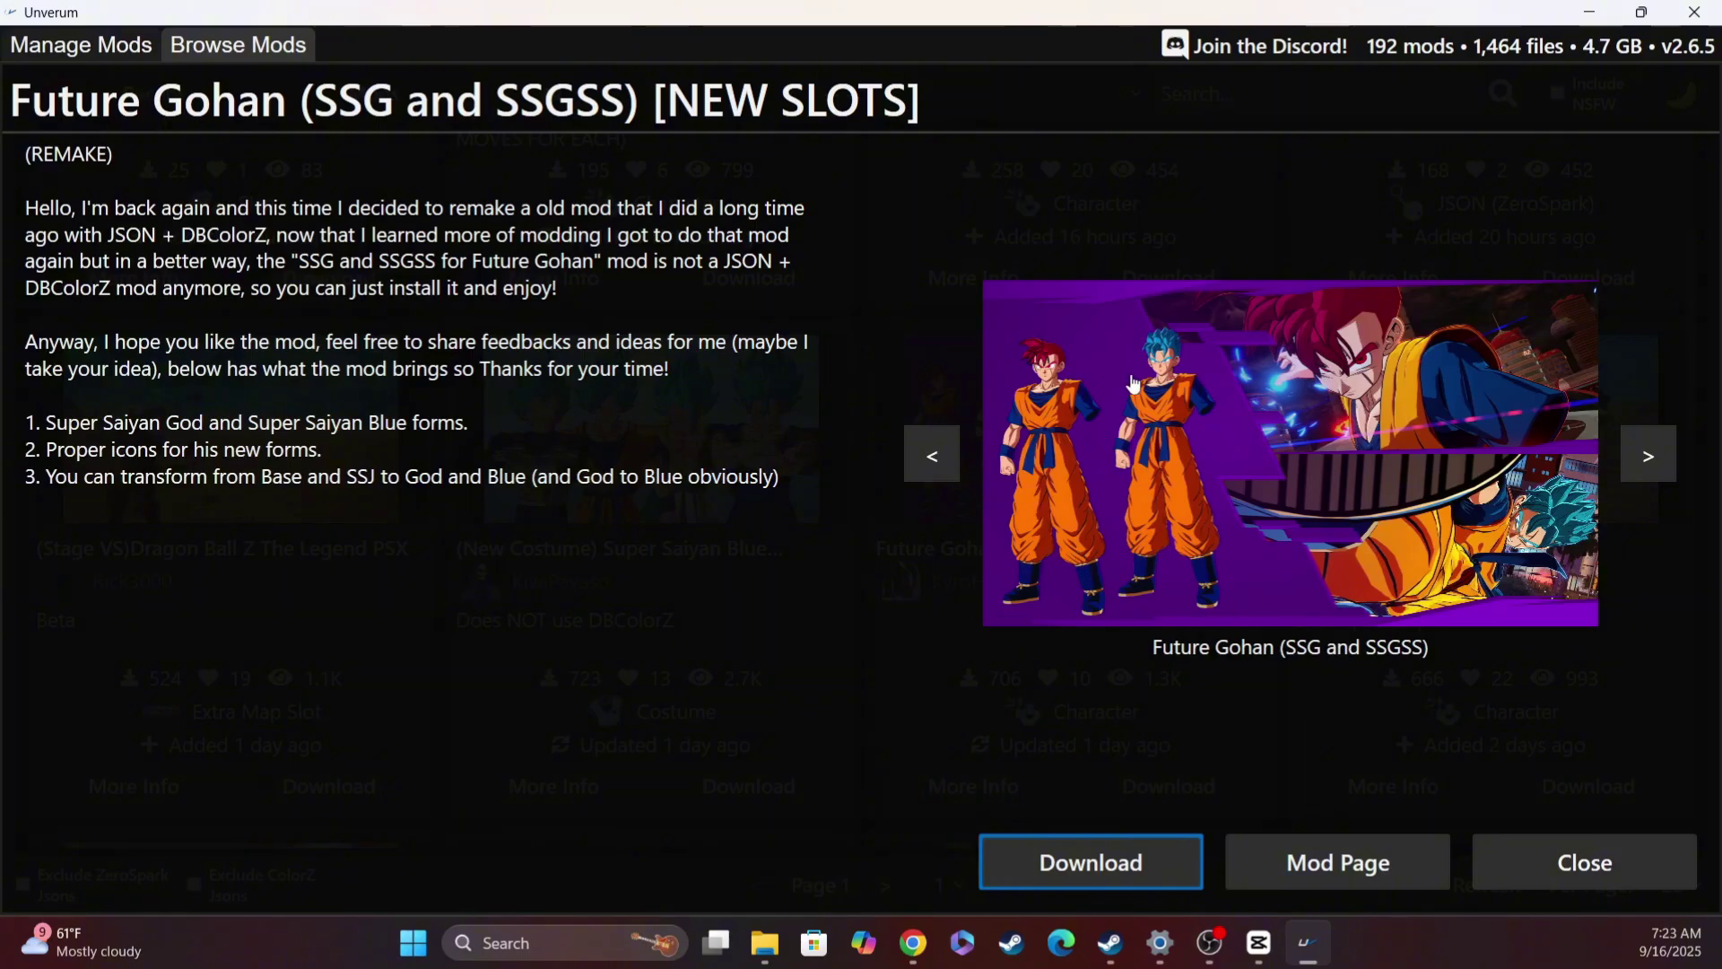
click(1142, 867)
click(790, 612)
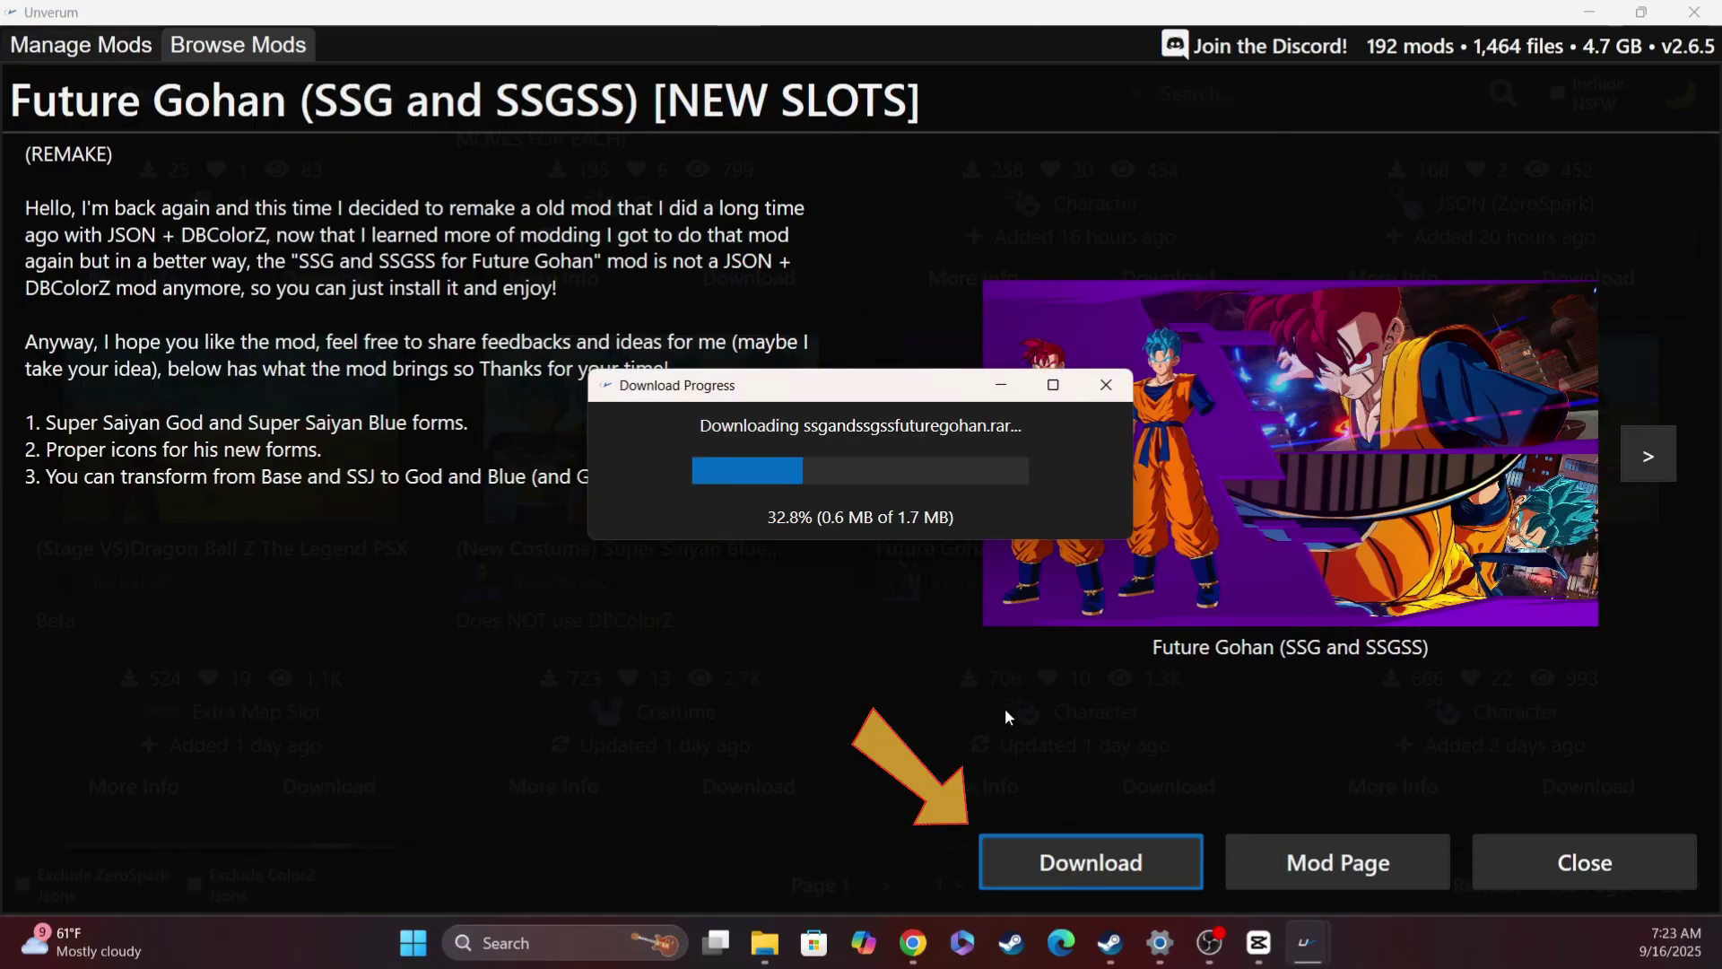
click(1559, 874)
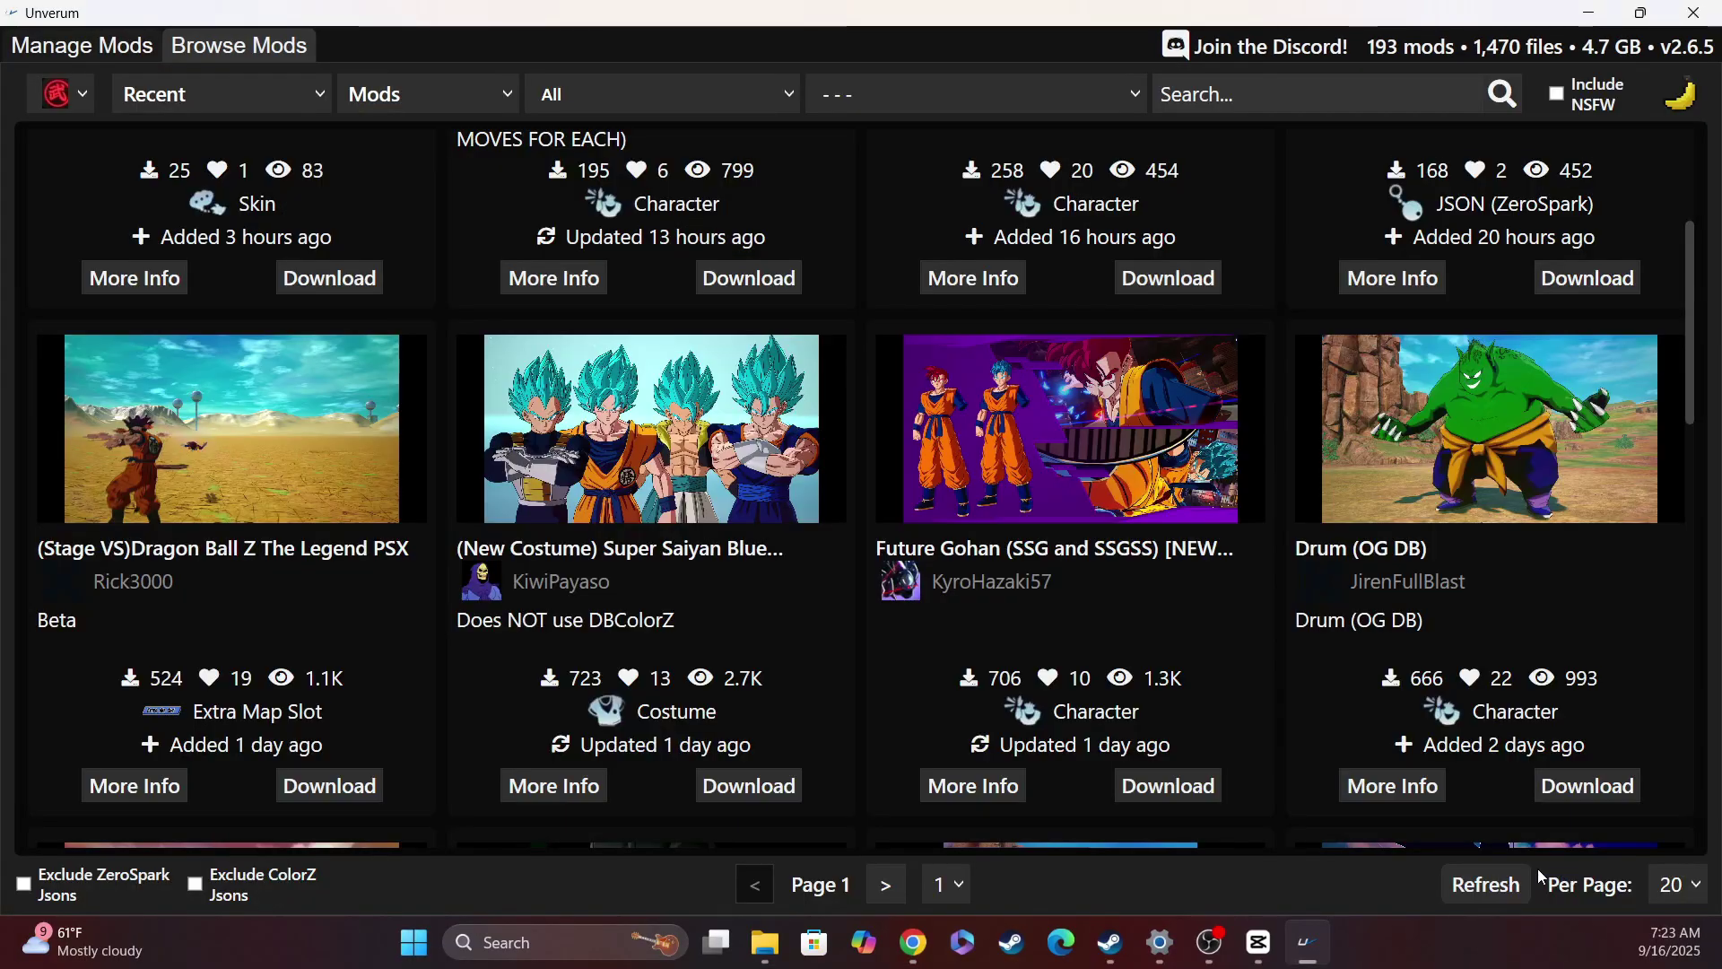
Enable the Future Gohan mod in Manage Mods and launch the game.
click(144, 48)
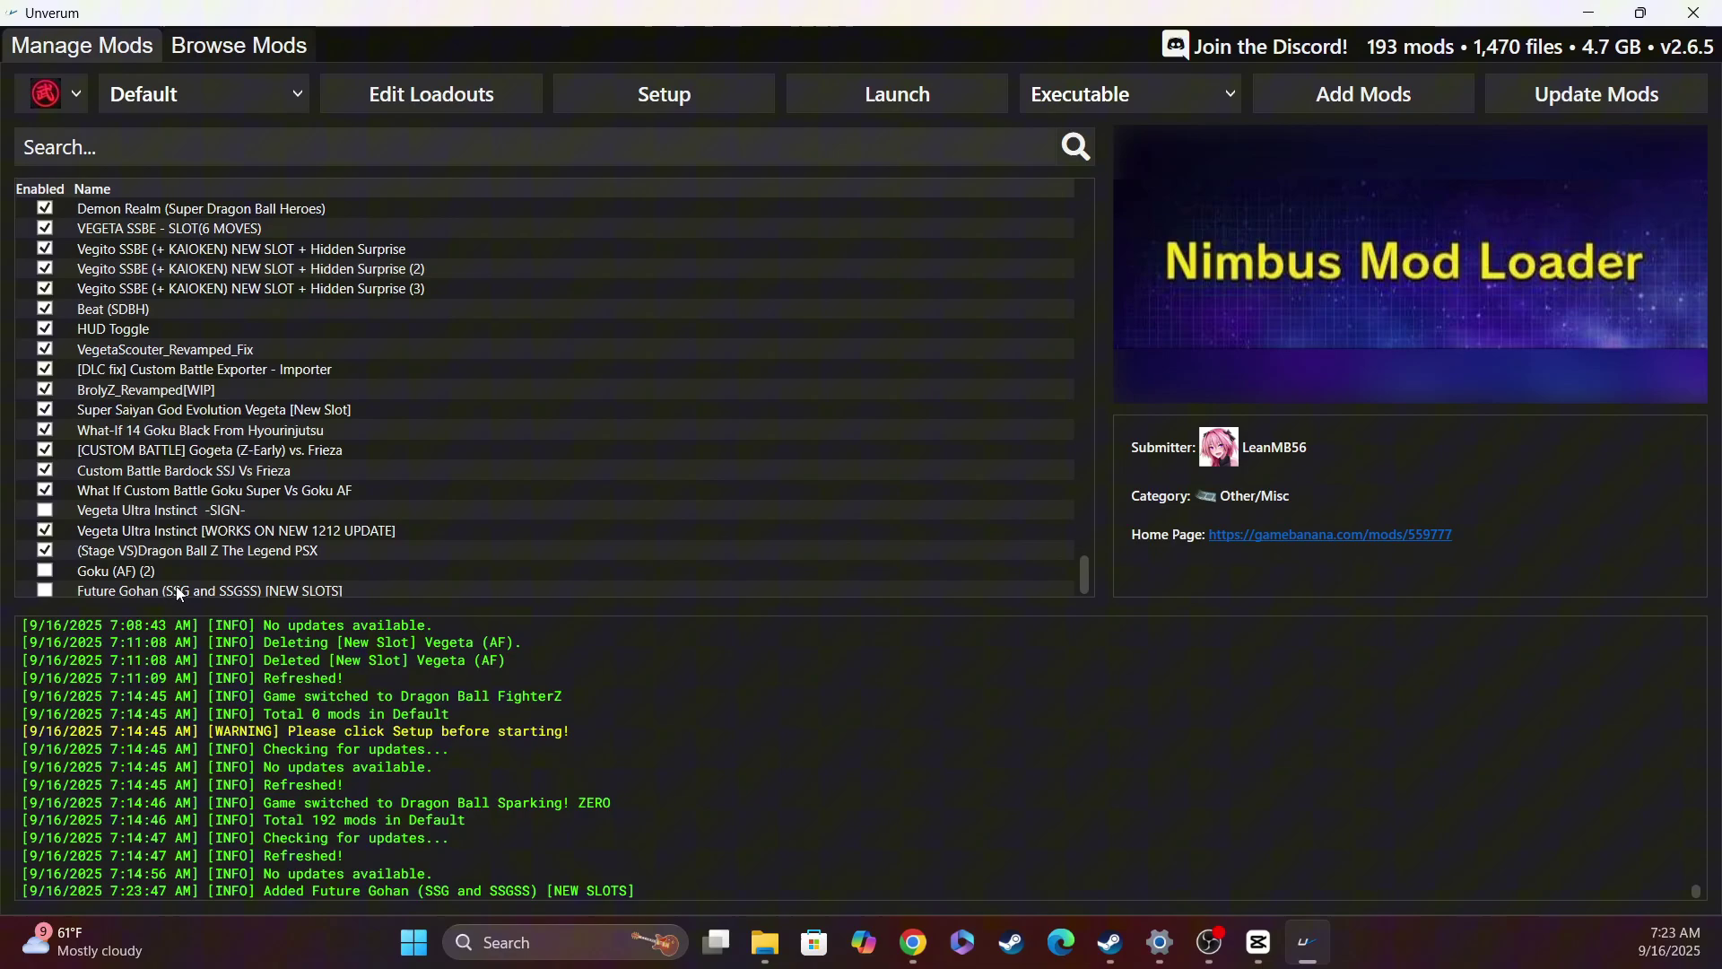
scroll(175, 592, down, 1)
click(106, 571)
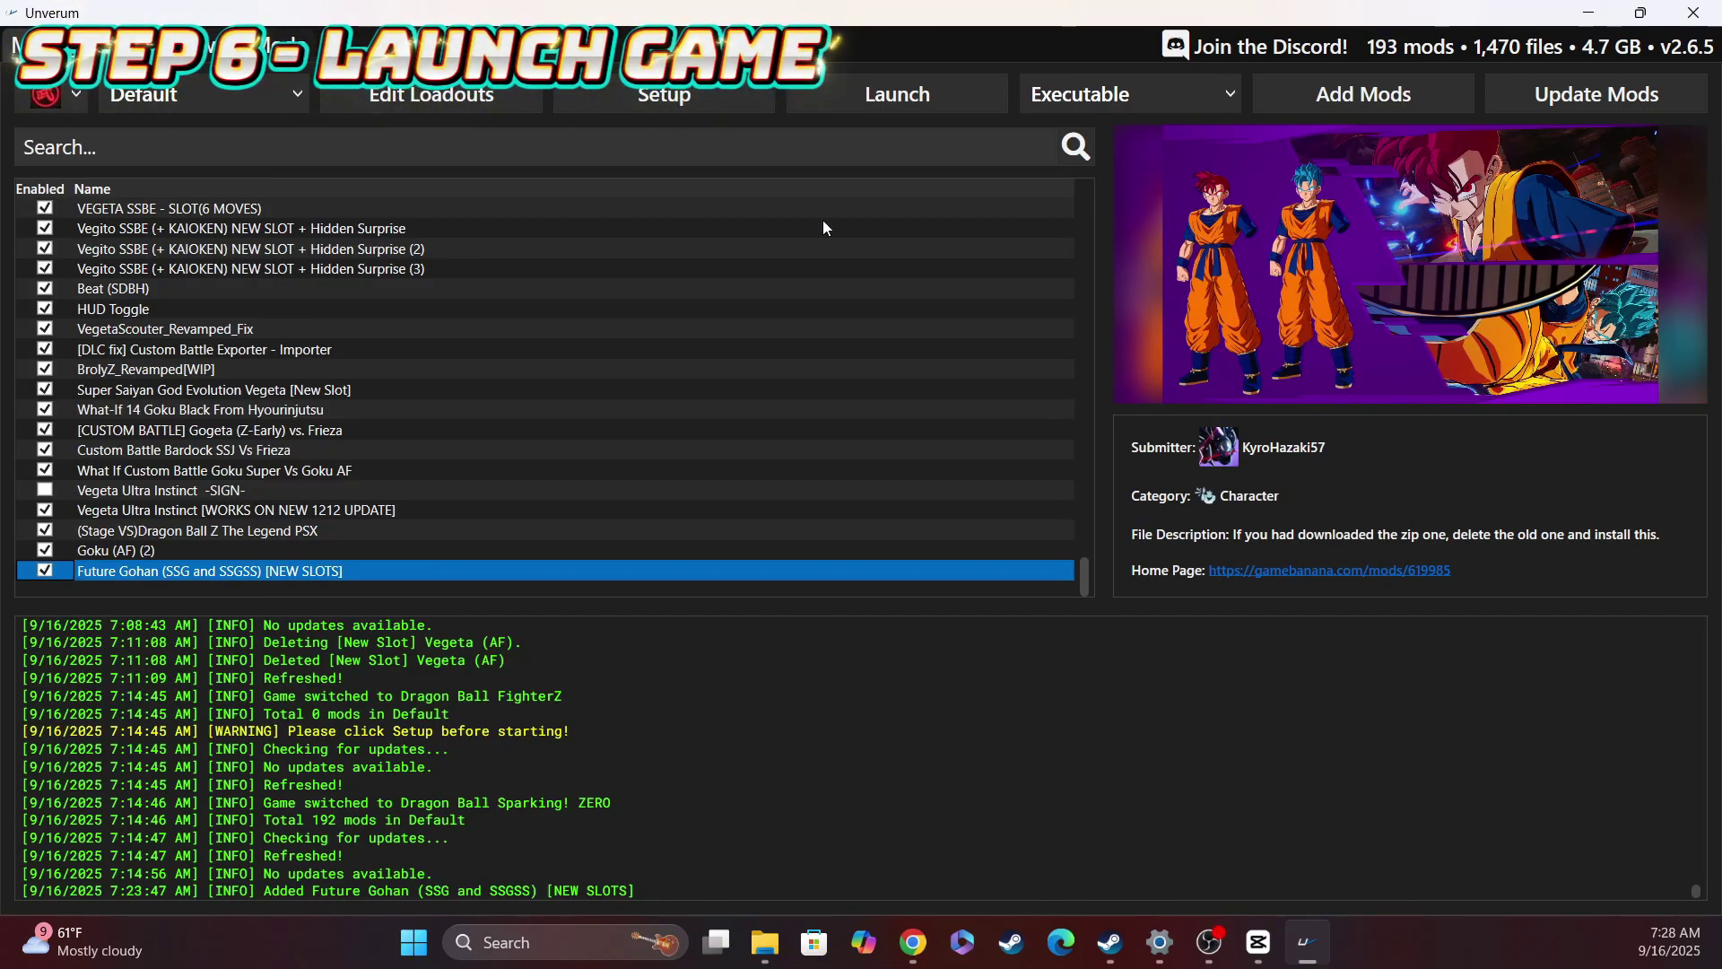
click(913, 103)
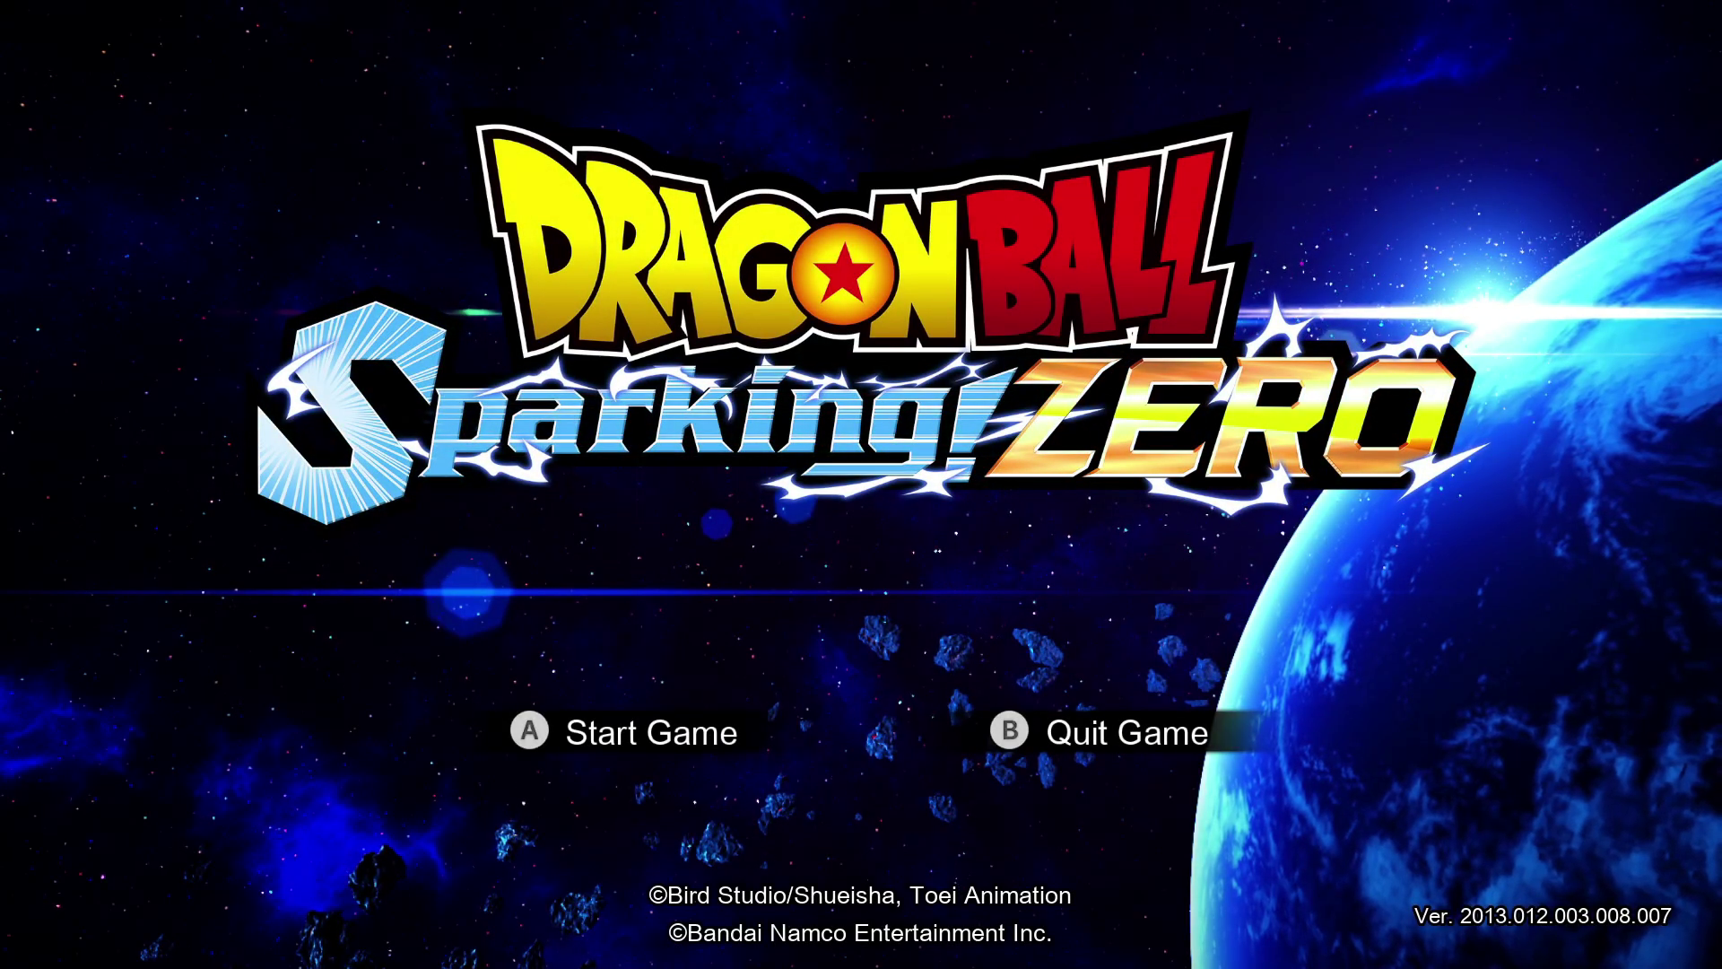
Enter Practice training and lock in the modded Goku (AF) Super Saiyan 5 on the roster.
key(Return)
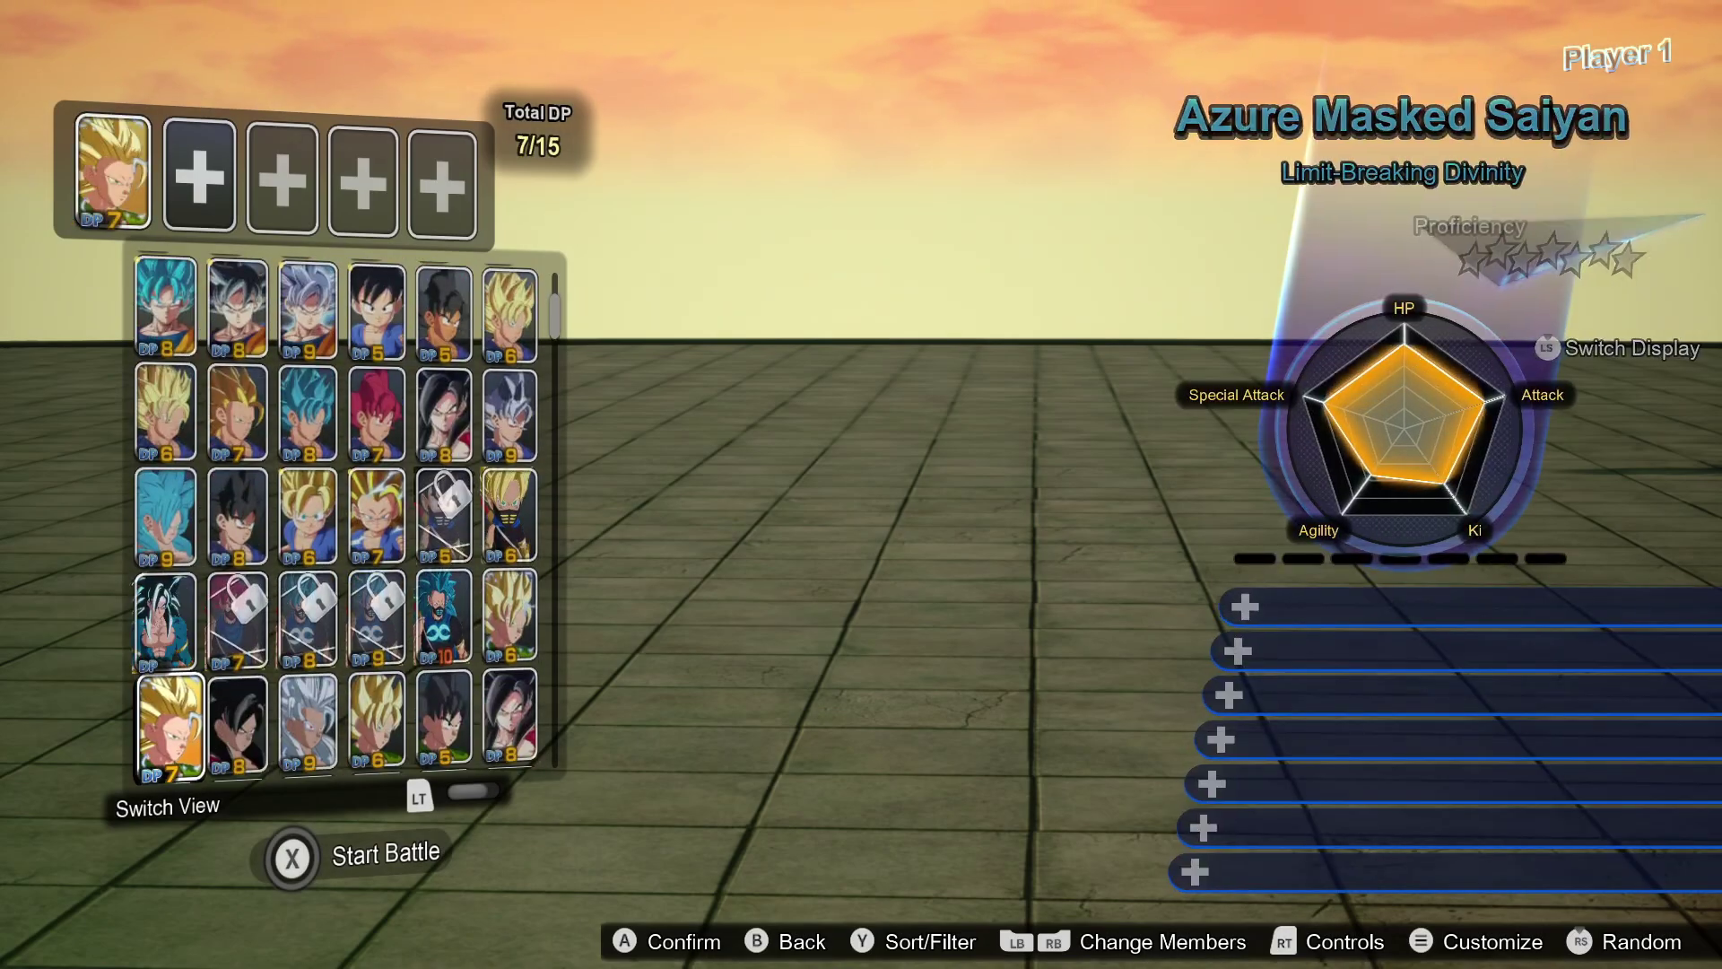
key(Right)
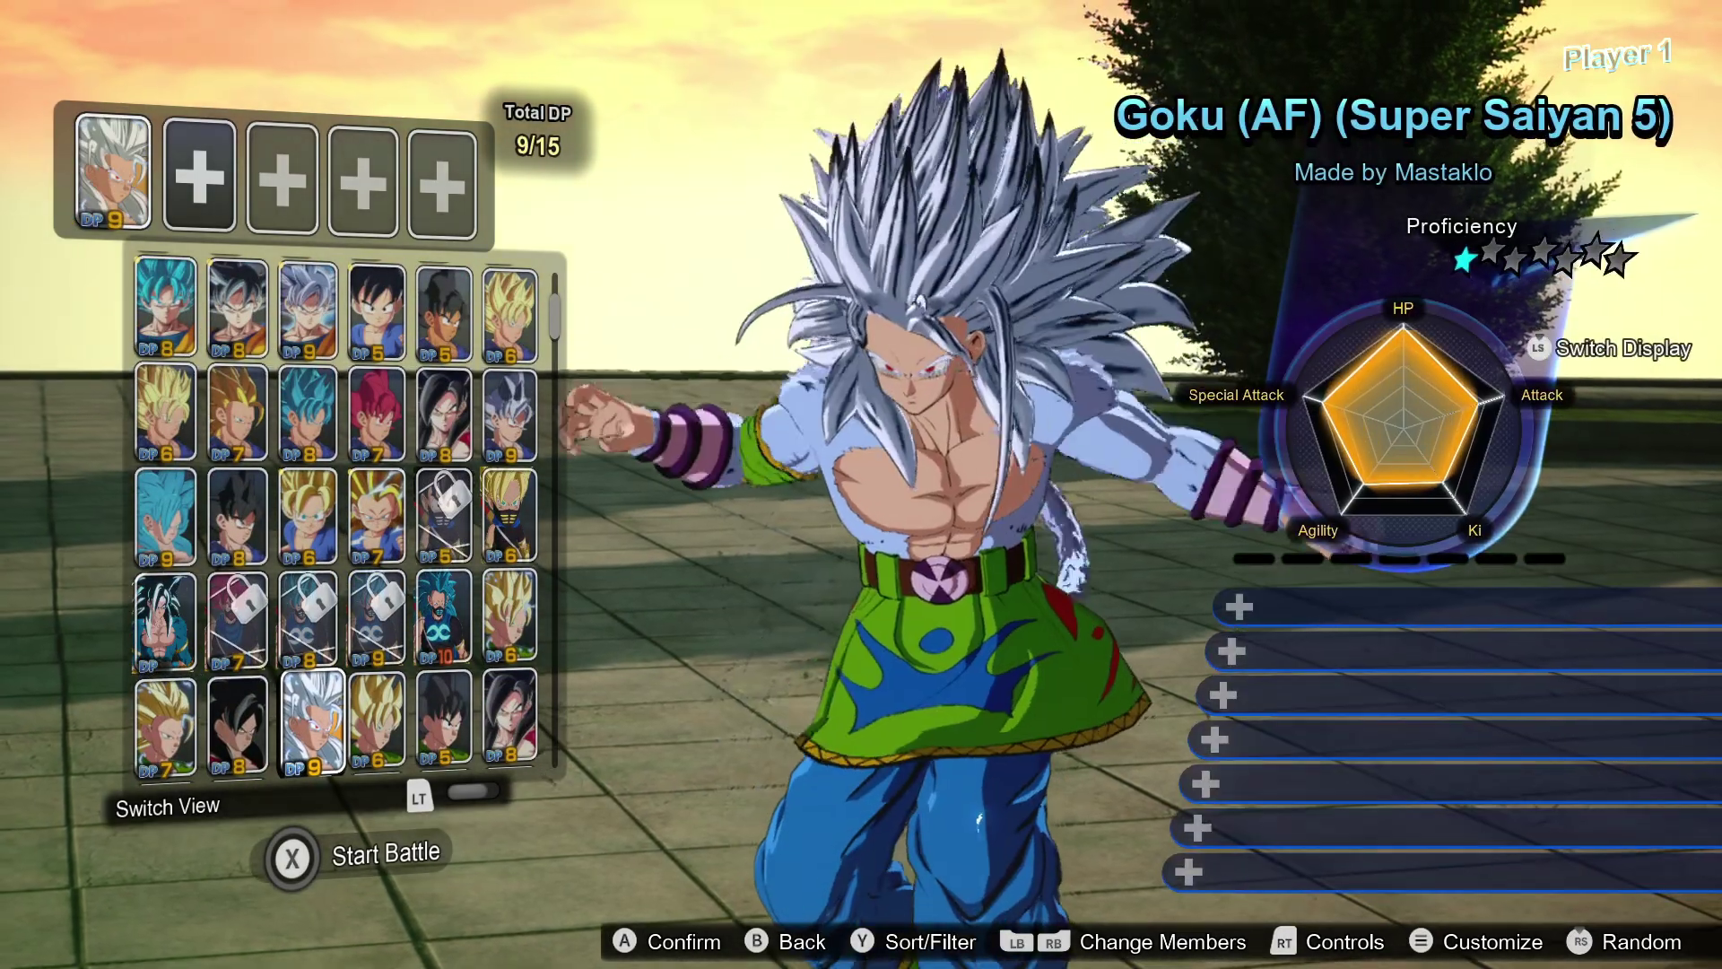
key(Return)
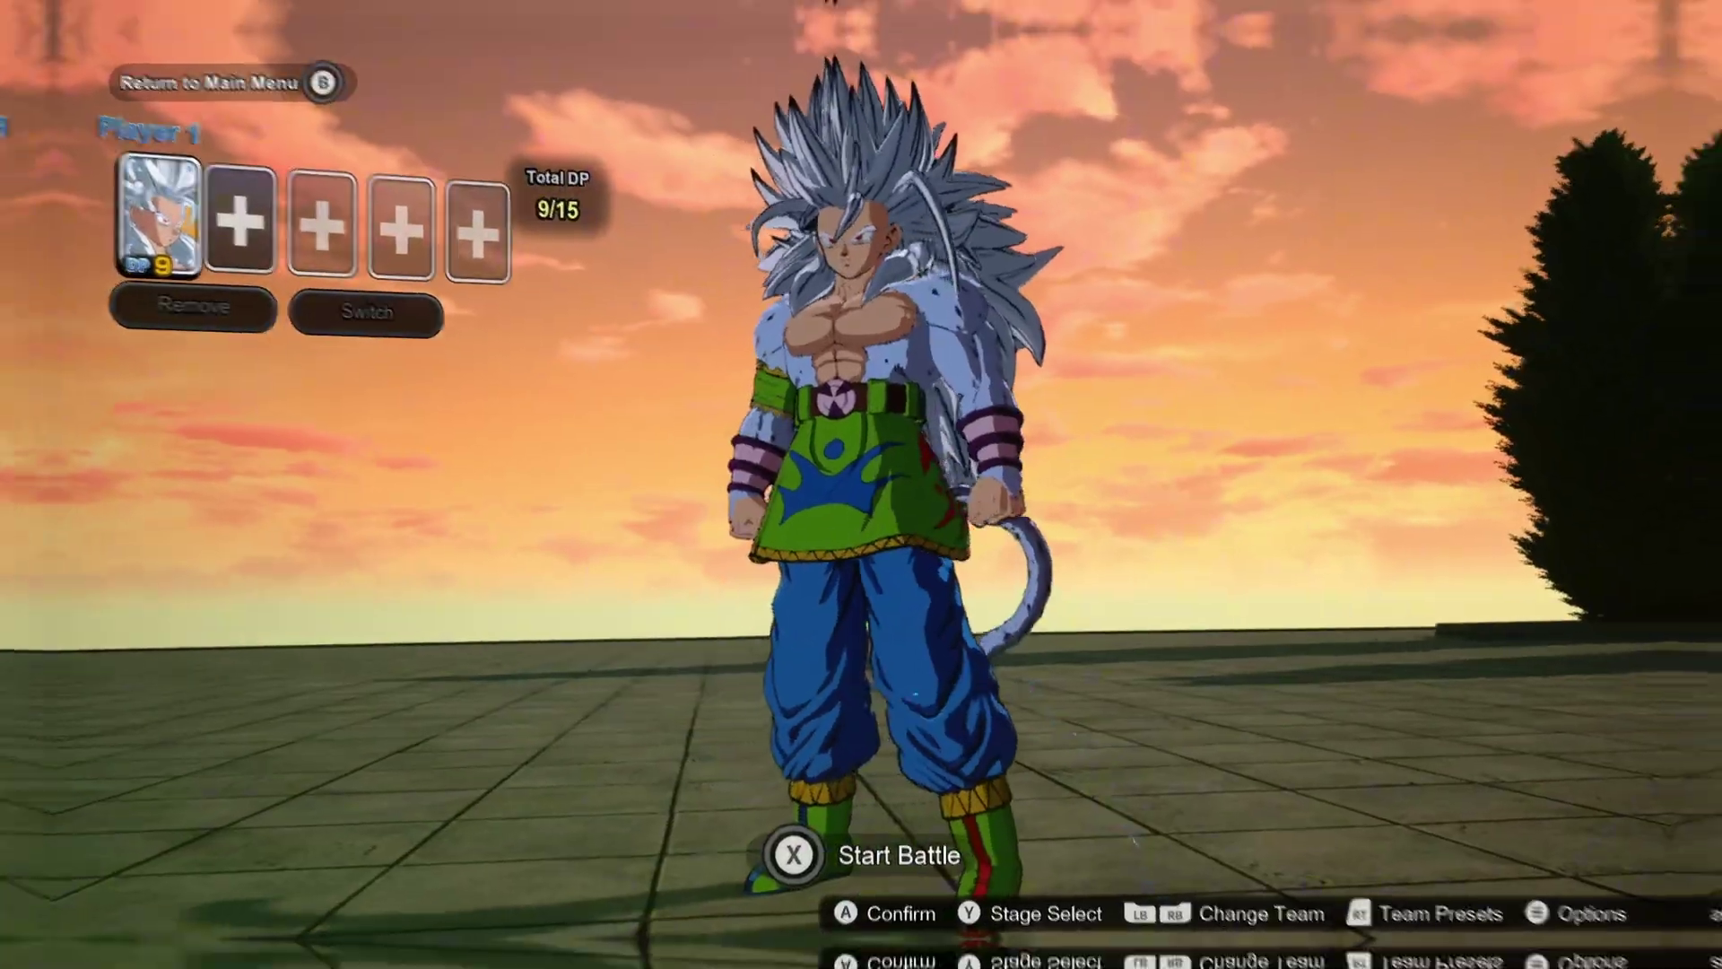